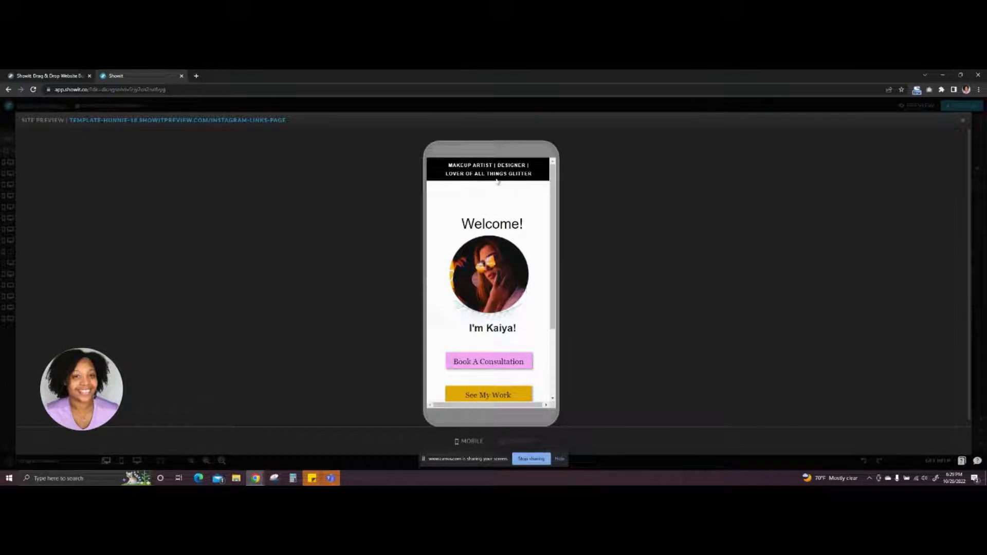
- Review the finished Instagram links page preview in both mobile and desktop views, and close the preview
scroll(546, 240, "down", 3)
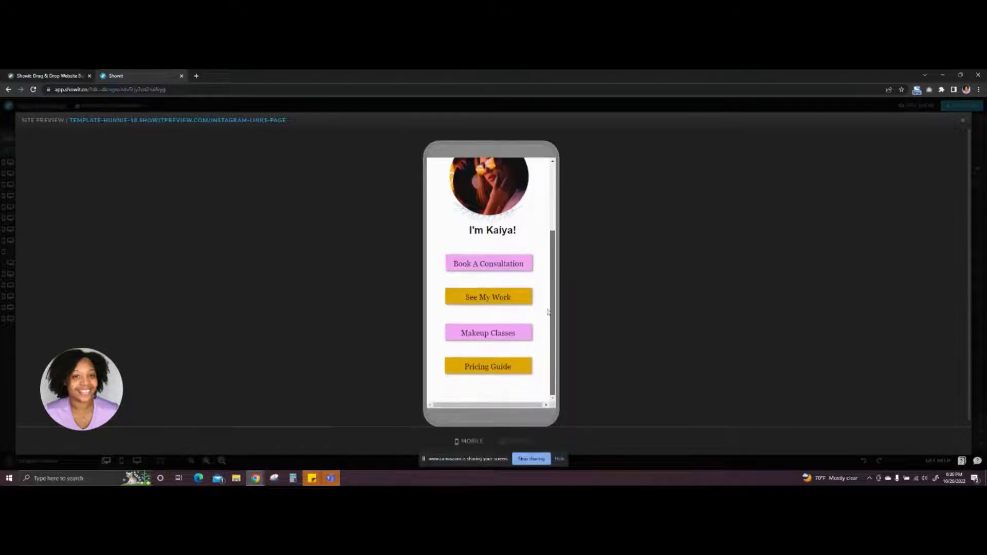
scroll(547, 324, "up", 4)
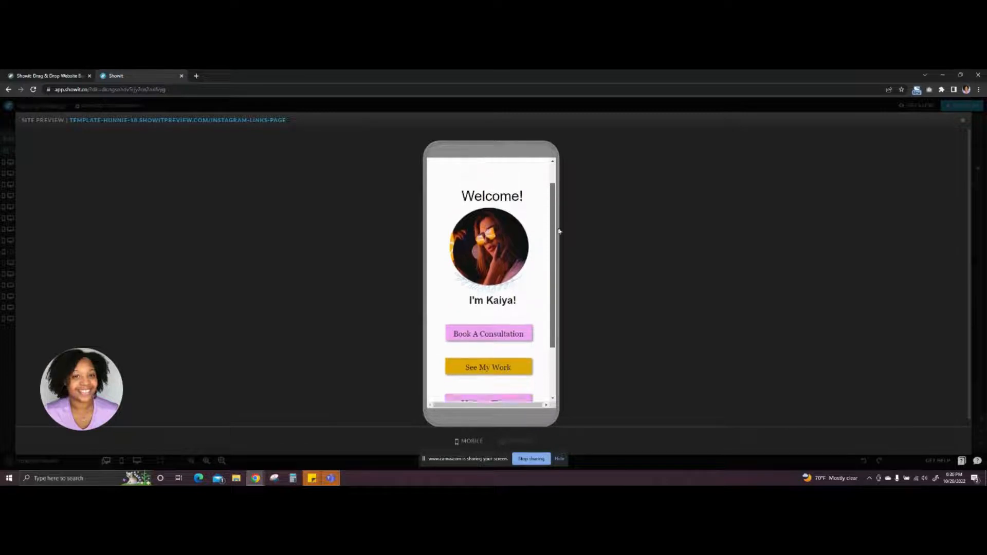
left_click(518, 441)
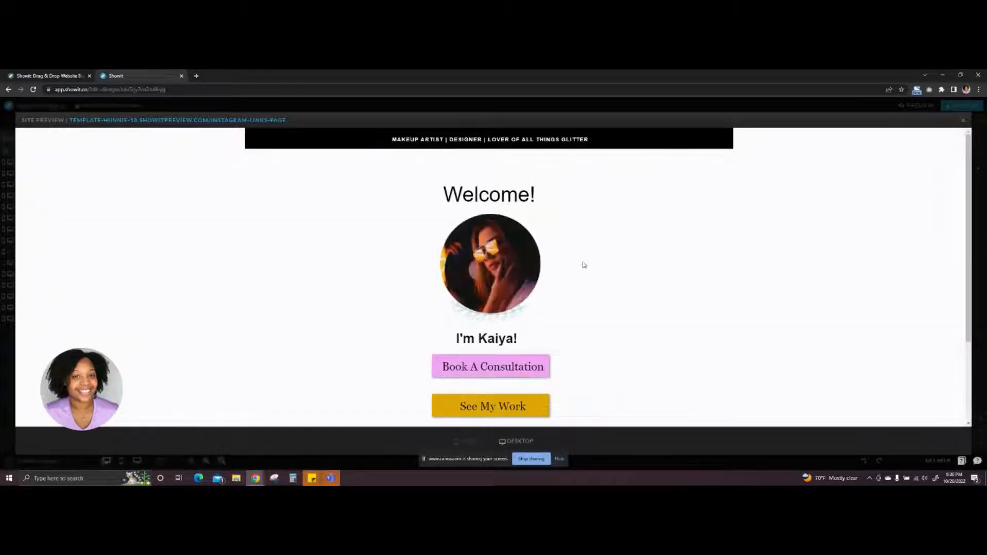
scroll(524, 232, "down", 2)
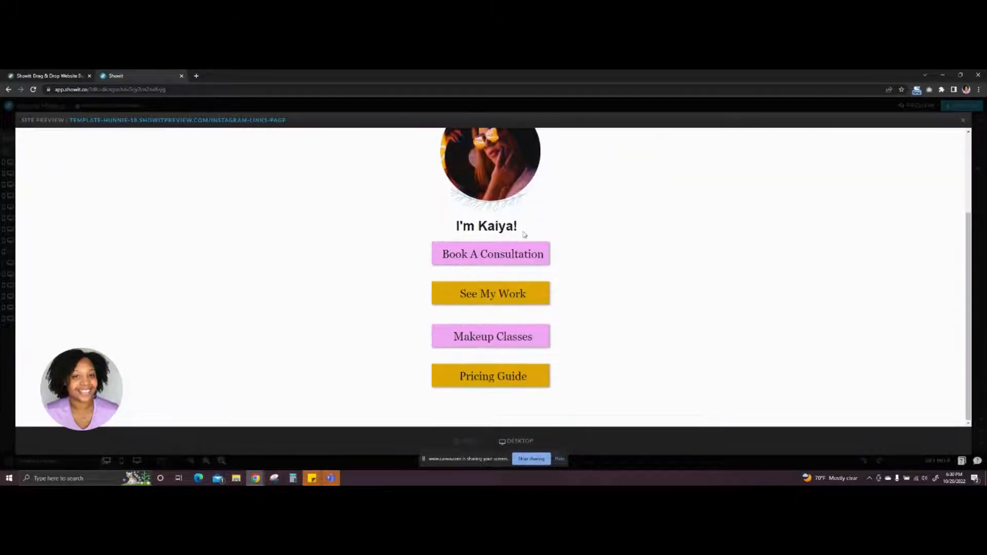
scroll(524, 235, "up", 2)
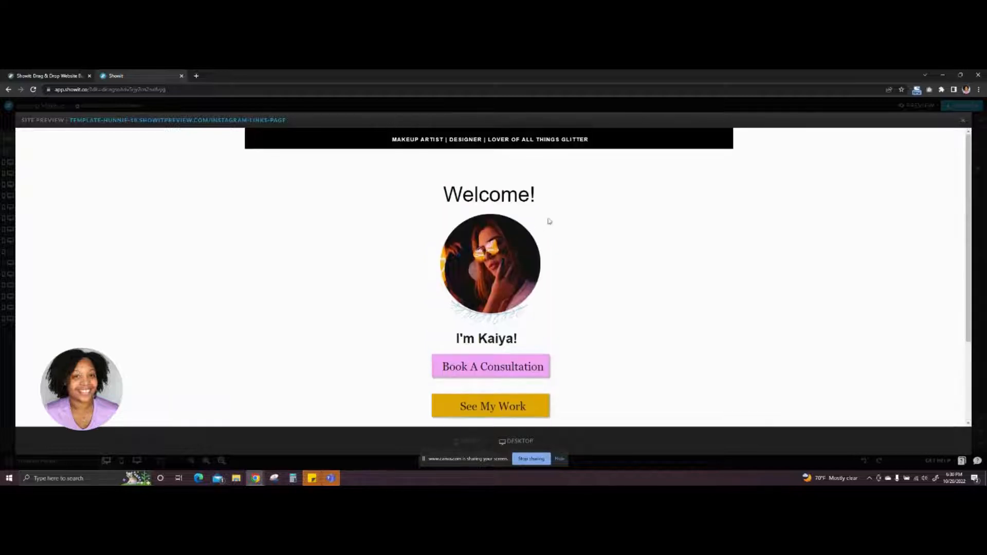
left_click(963, 120)
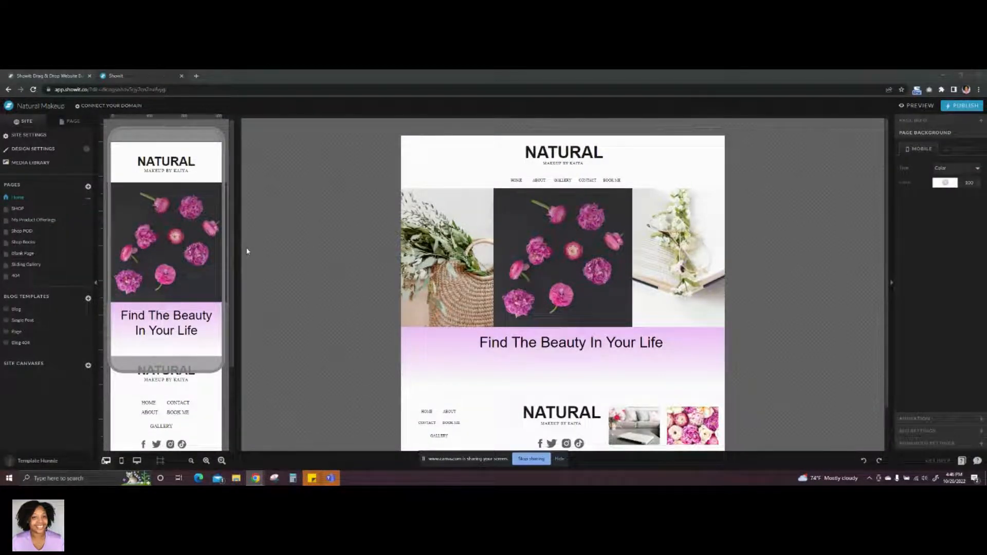
- Duplicate the existing Blank Page in the site's page list
left_click(23, 254)
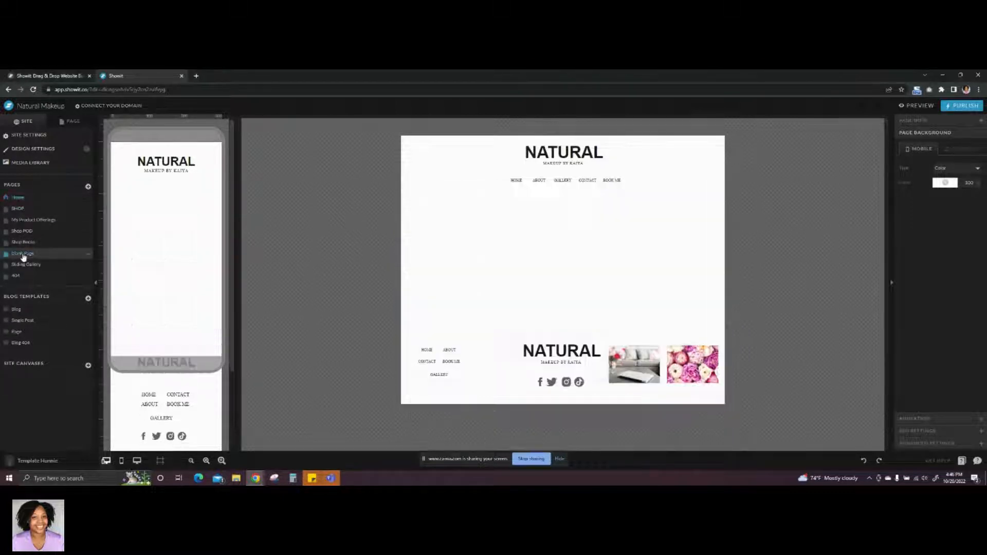
left_click(89, 254)
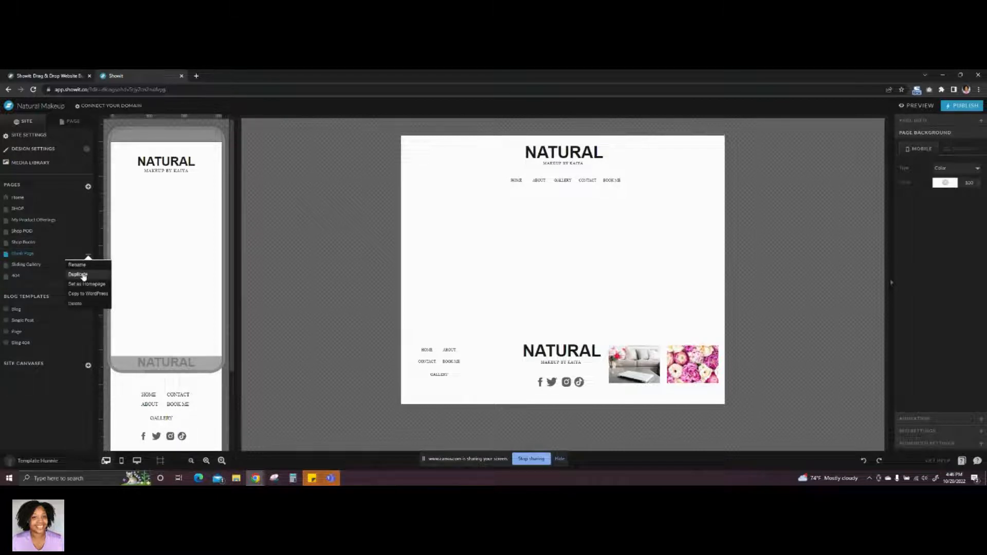
left_click(79, 275)
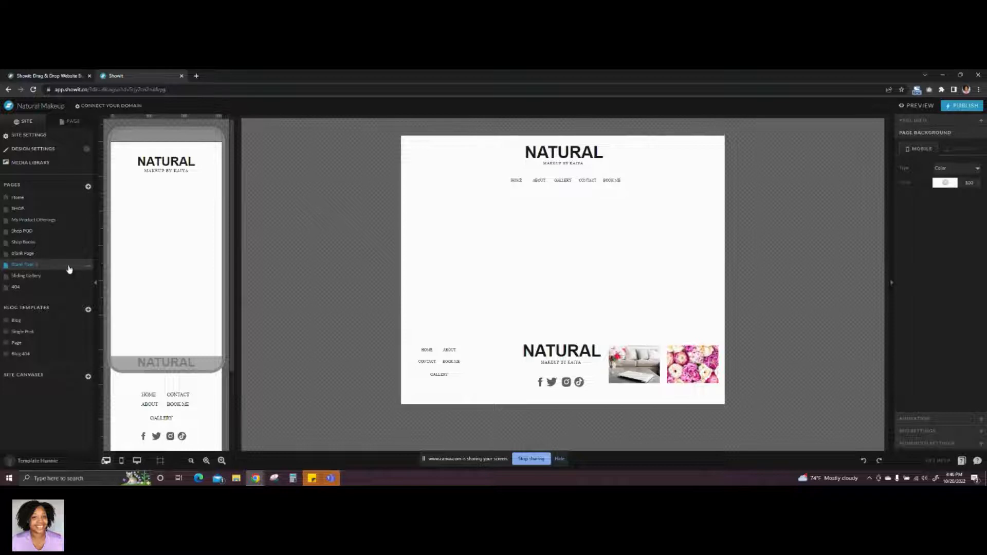
- Rename the duplicated blank page as Instagram Links Page and save the name
left_click(88, 268)
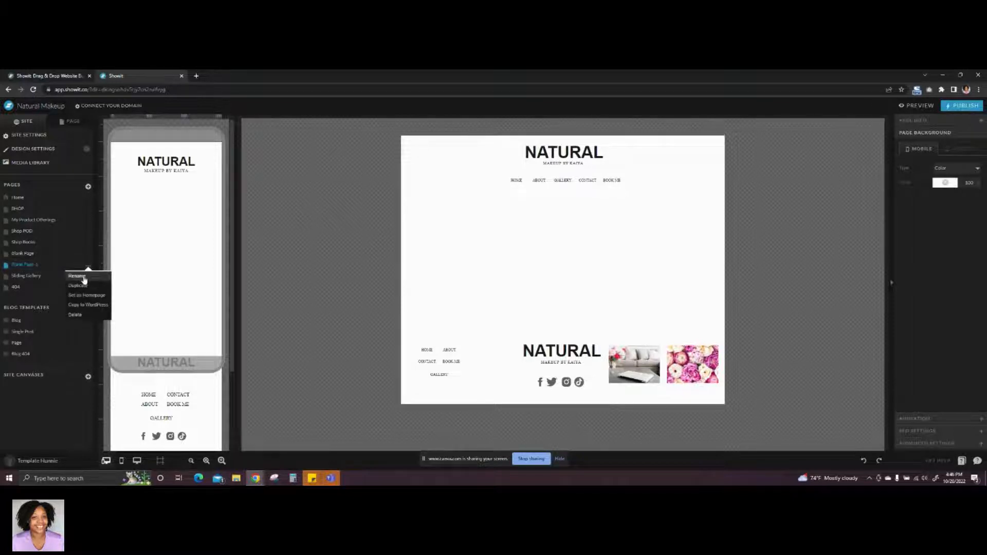
left_click(78, 277)
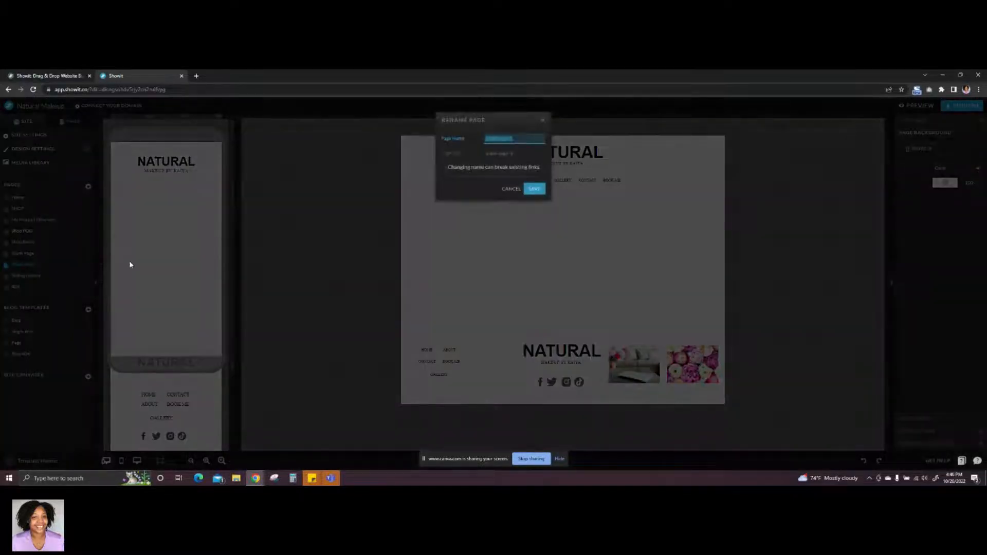
type("a")
key("BackSpace")
left_click(534, 189)
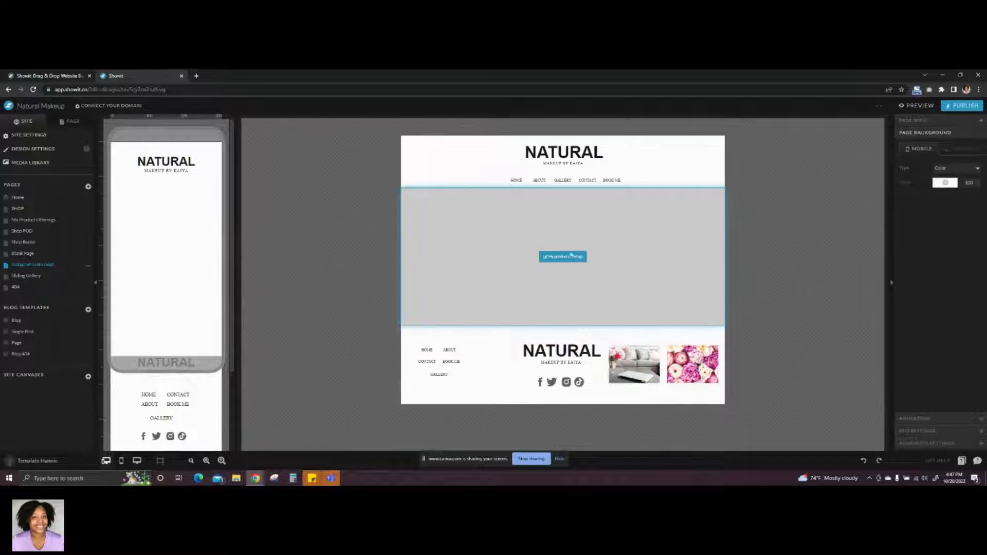
- Add a Title text element to the My product offerings canvas, widen its box, and set its text to "Welcome!"
left_click(557, 259)
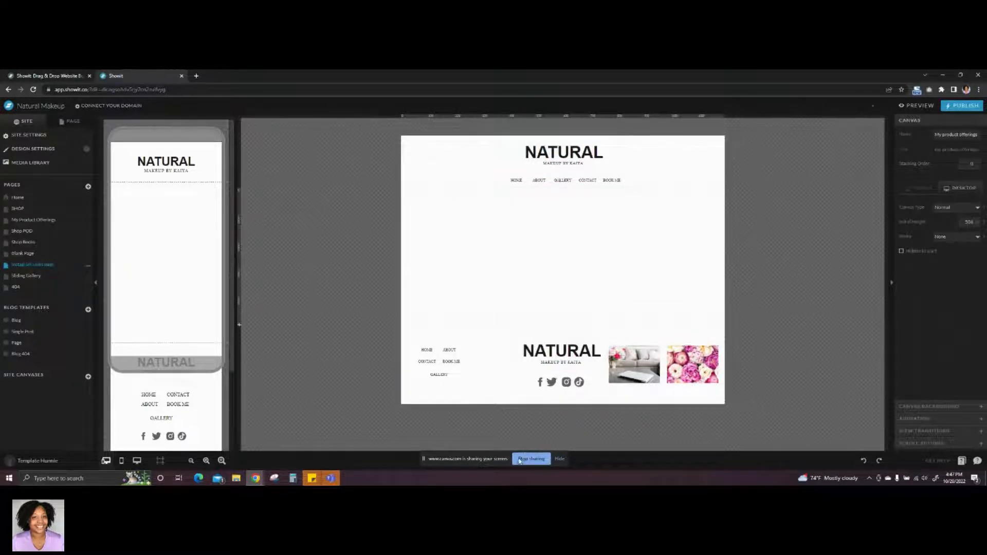
left_click_drag(498, 462, 615, 462)
mouse_move(477, 459)
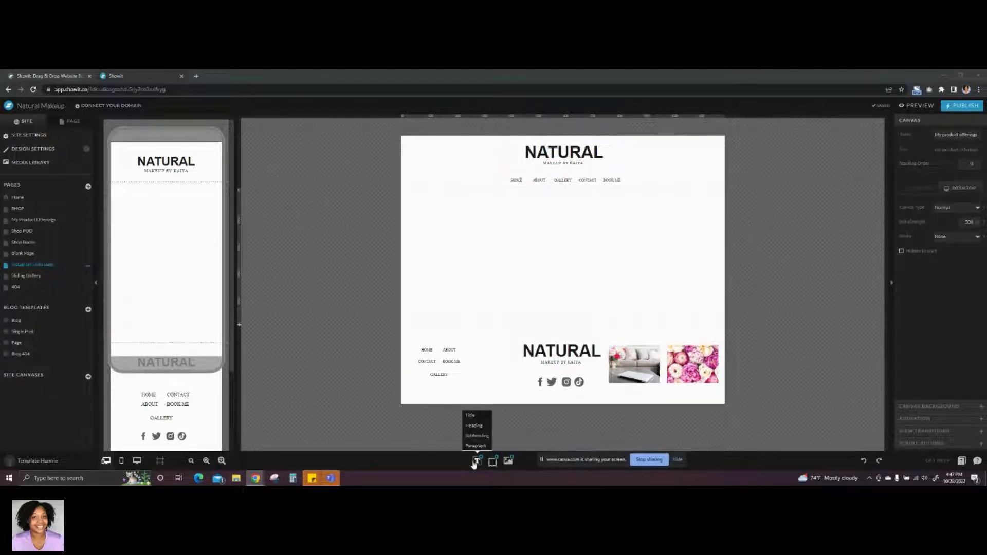
left_click(470, 415)
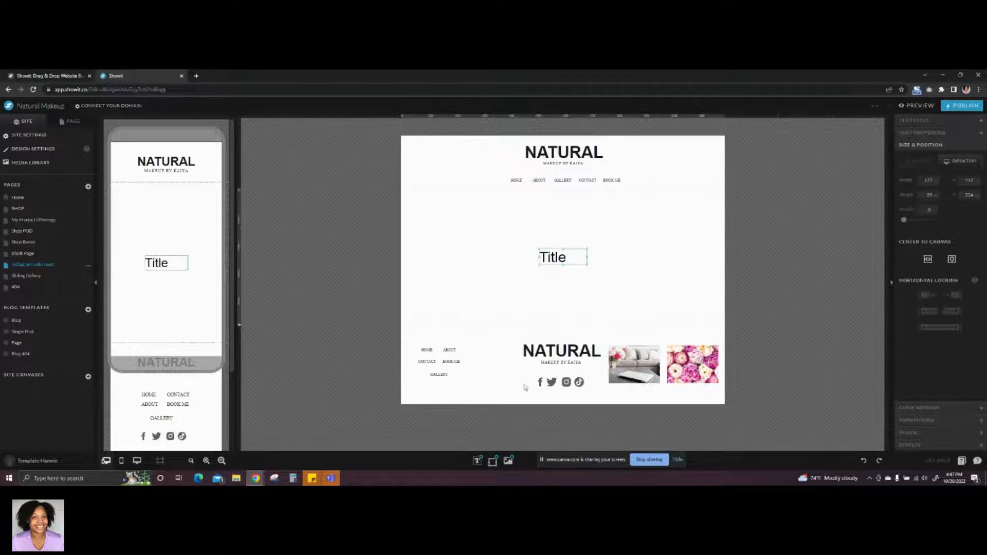
left_click_drag(587, 257, 627, 256)
double_click(578, 263)
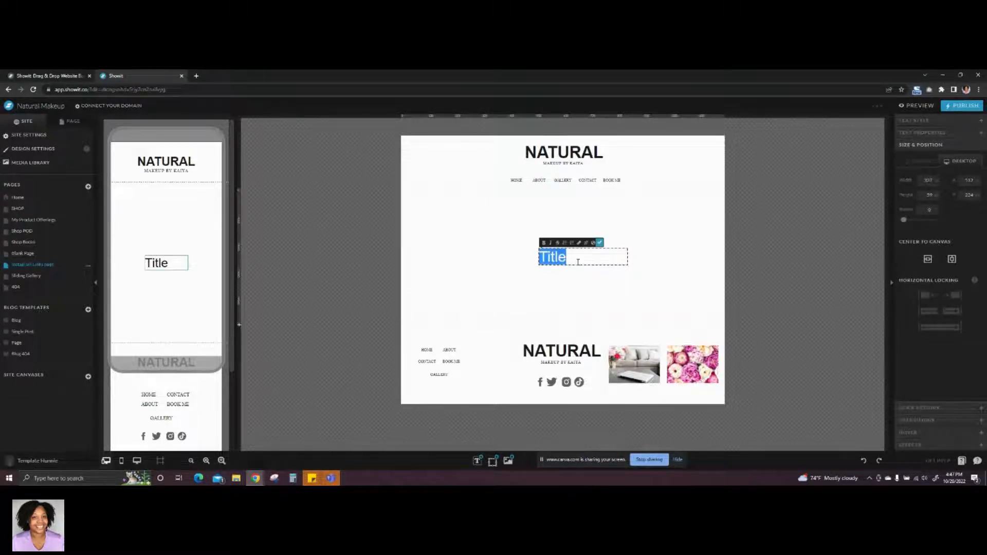
type("Welcome!")
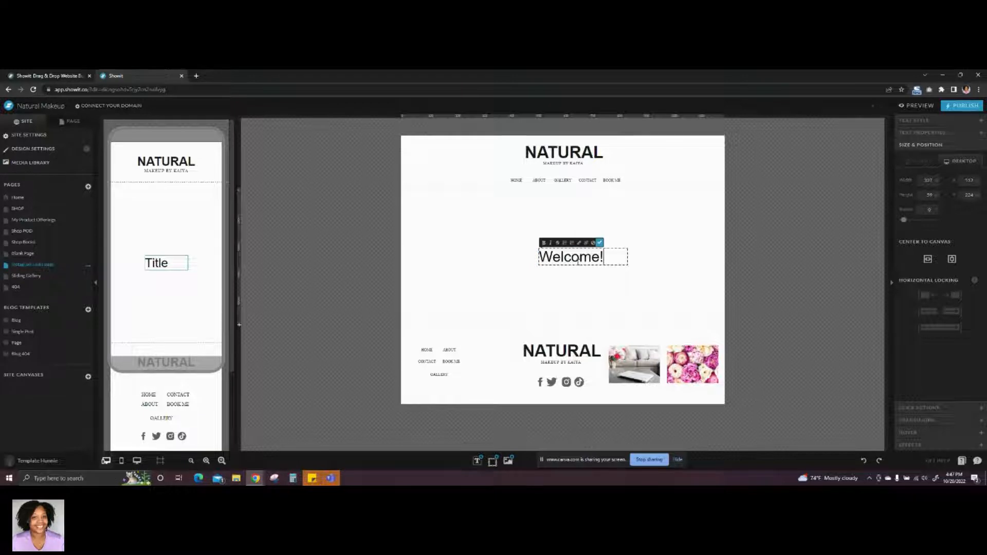
left_click(600, 242)
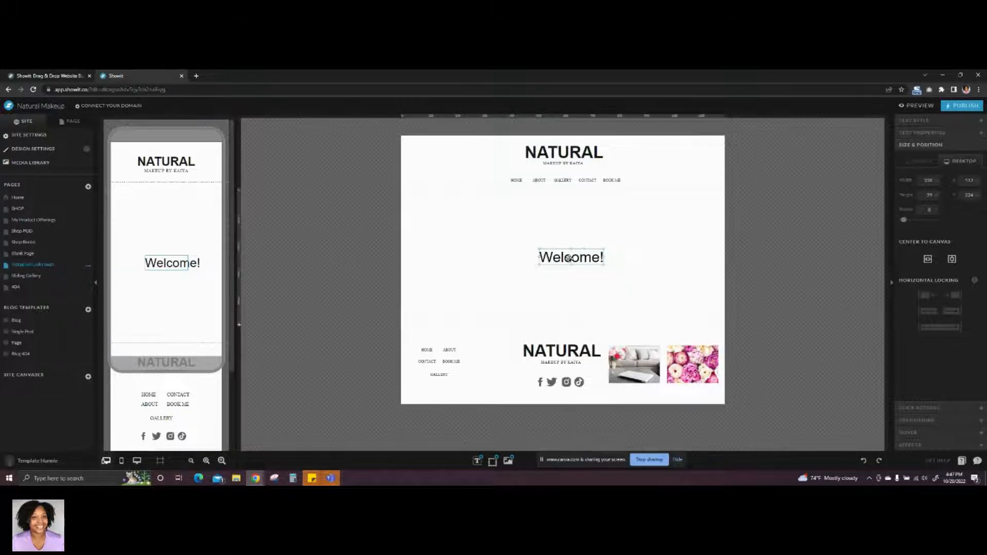
- Move the "Welcome!" title near the top of the canvas in both layouts and center it horizontally on the desktop canvas
left_click_drag(569, 259, 562, 215)
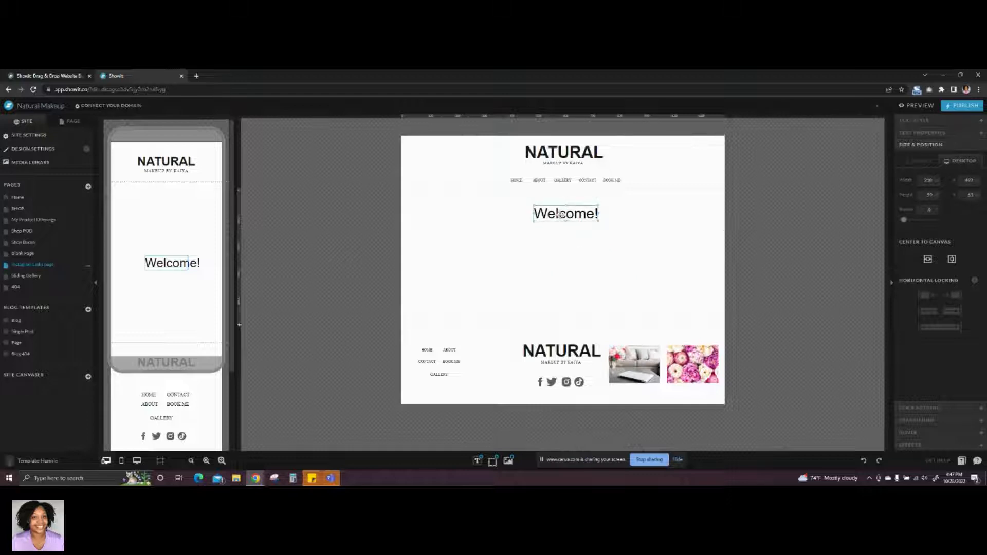
left_click(177, 262)
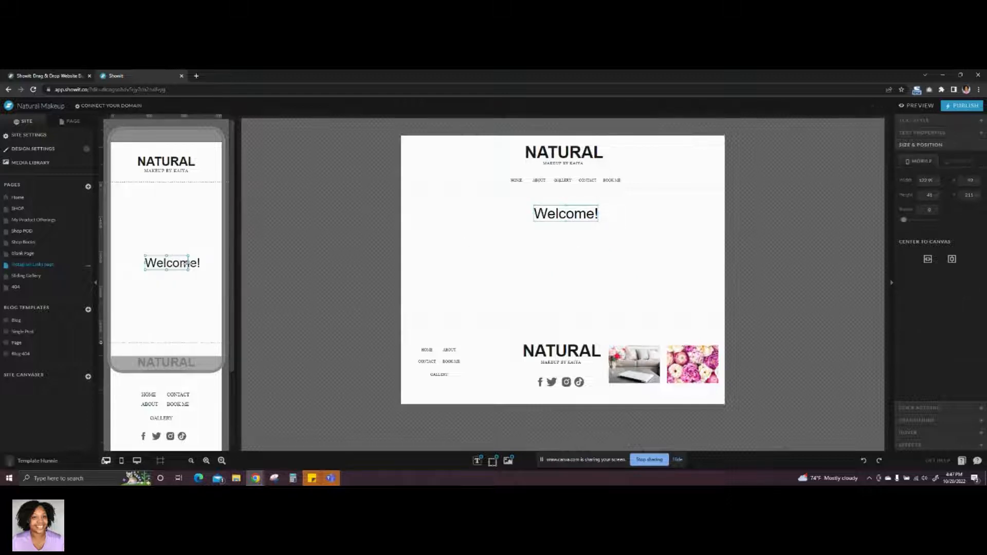
left_click_drag(173, 263, 164, 208)
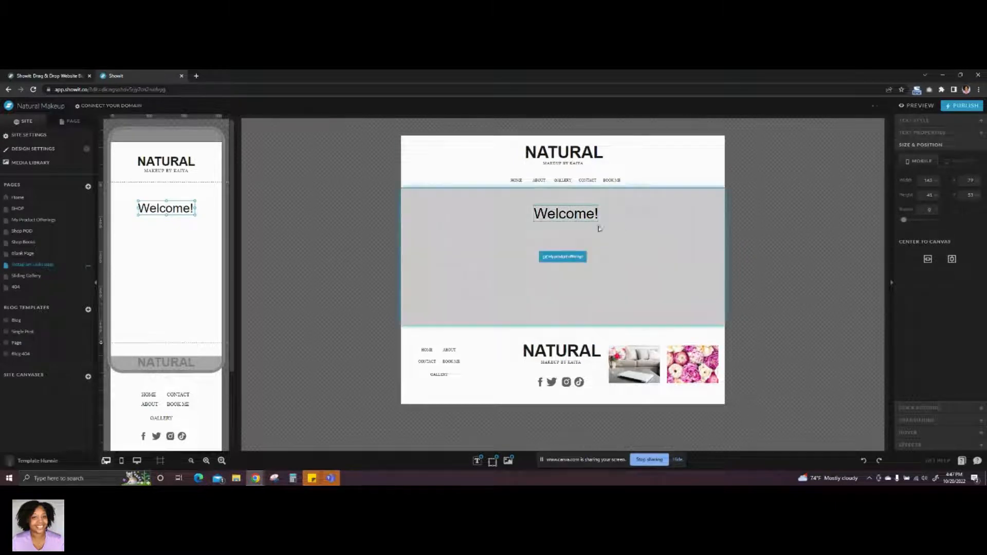
left_click(565, 215)
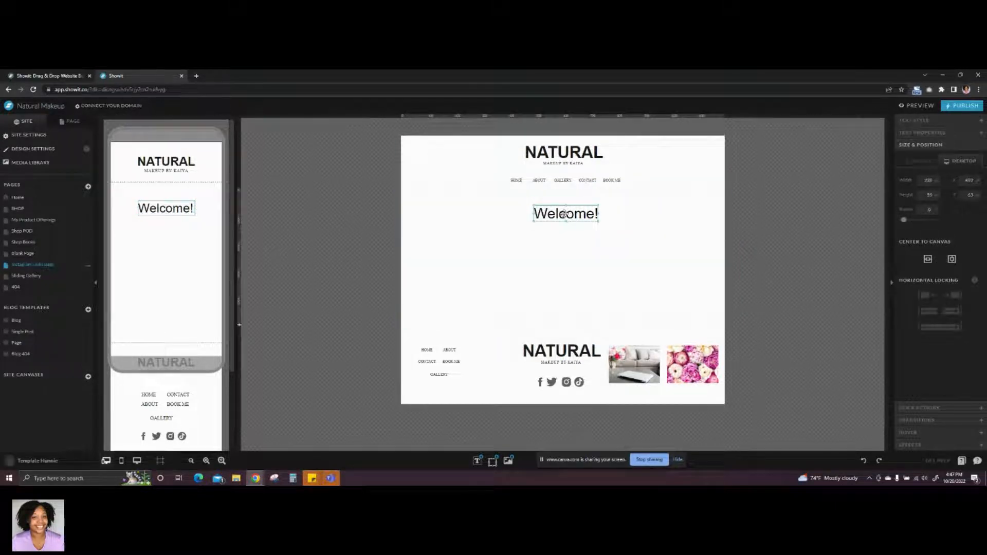
left_click(952, 259)
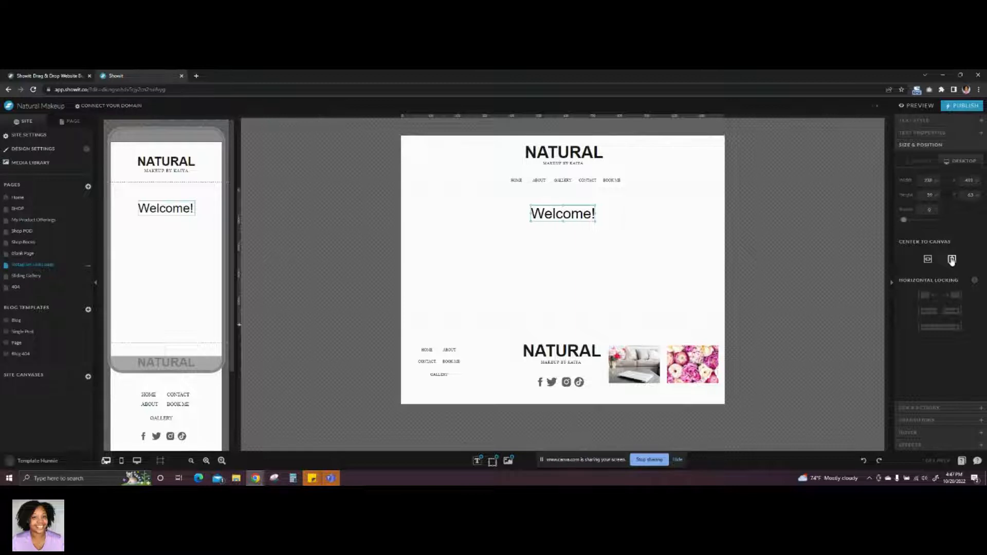
- Add the portrait of the woman in yellow sunglasses from the Neon Nights folder and place it directly below the "Welcome!" title
left_click(588, 273)
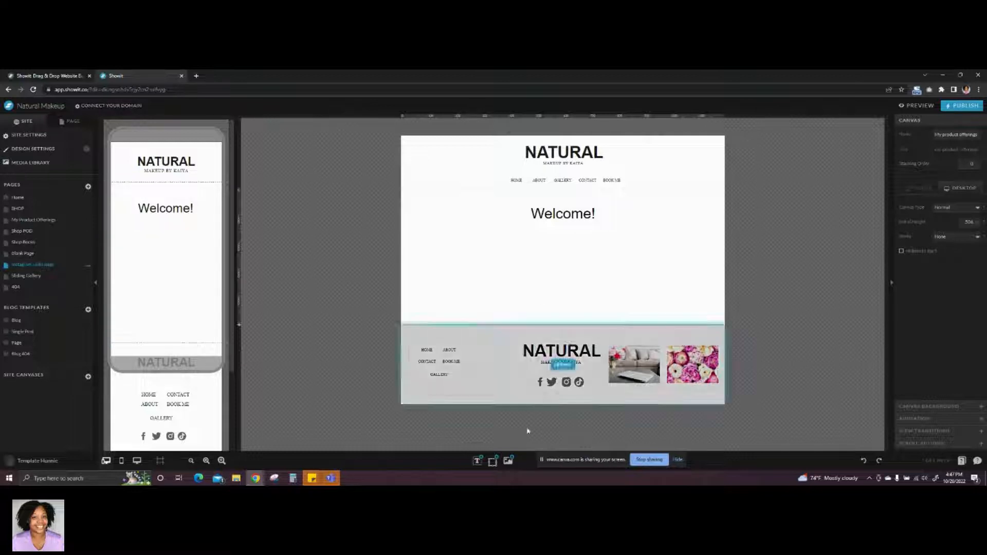
left_click(509, 462)
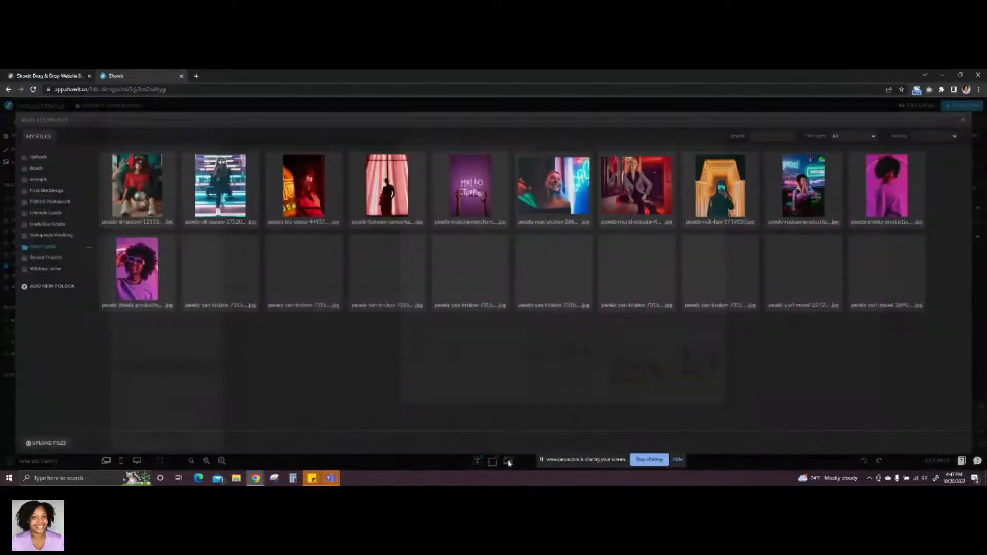
left_click(39, 213)
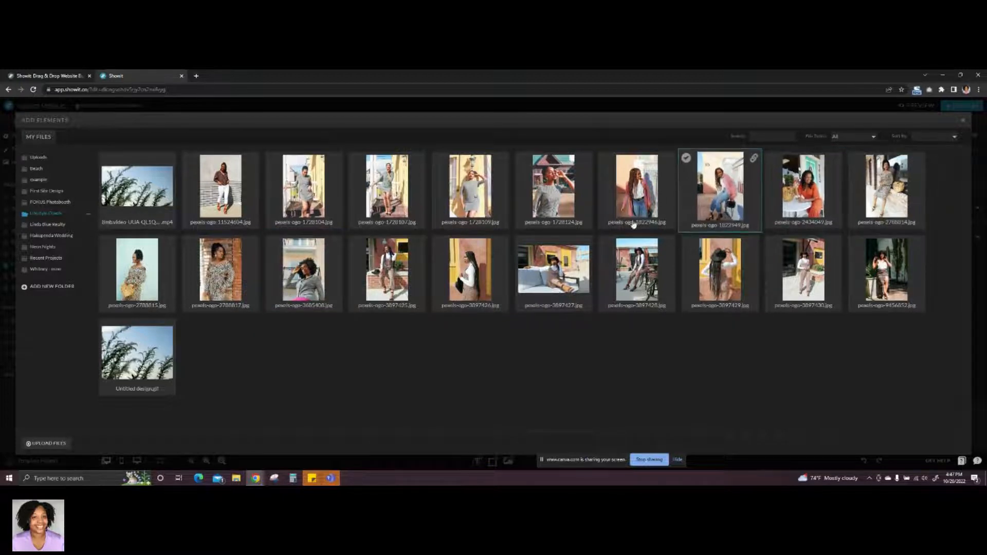
left_click(43, 248)
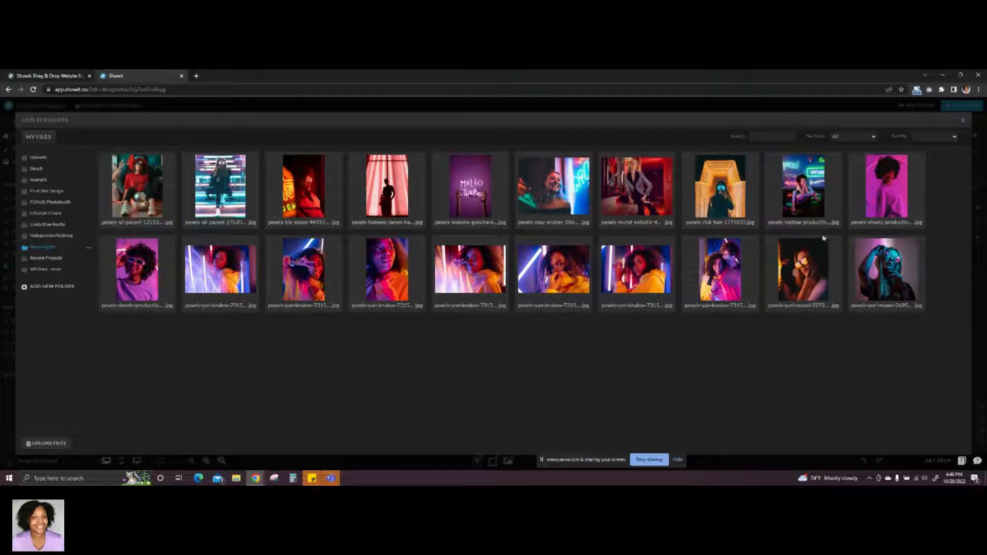
left_click(802, 276)
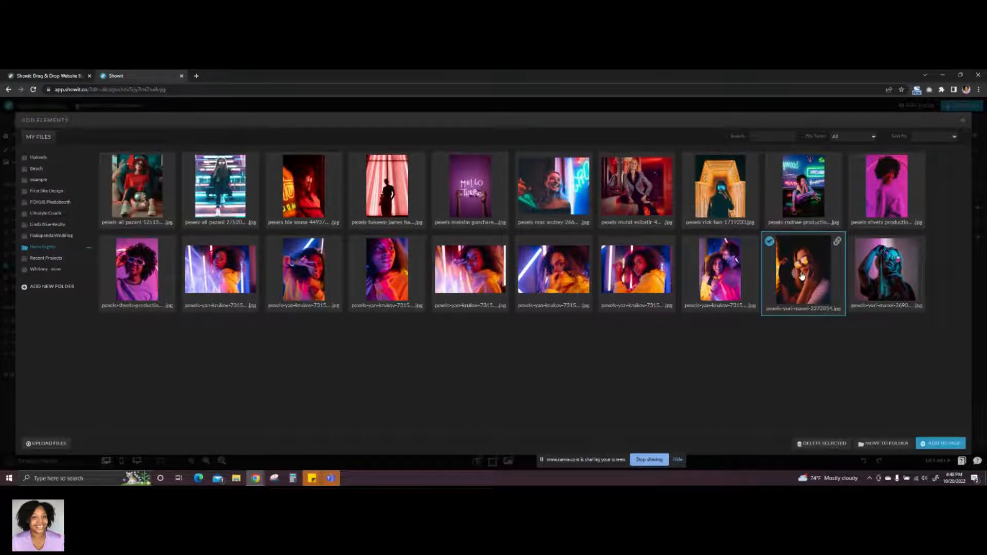
left_click(941, 443)
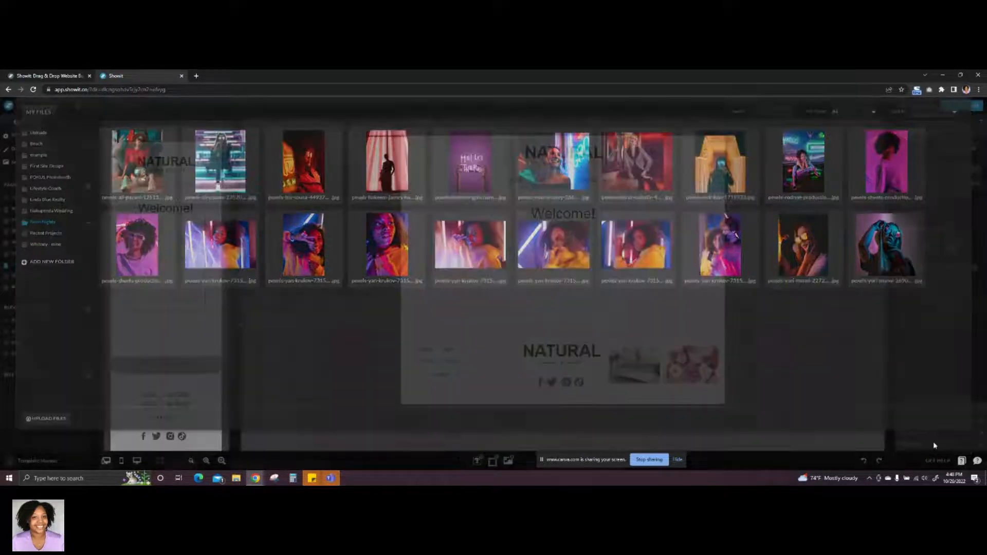
left_click_drag(563, 277, 562, 282)
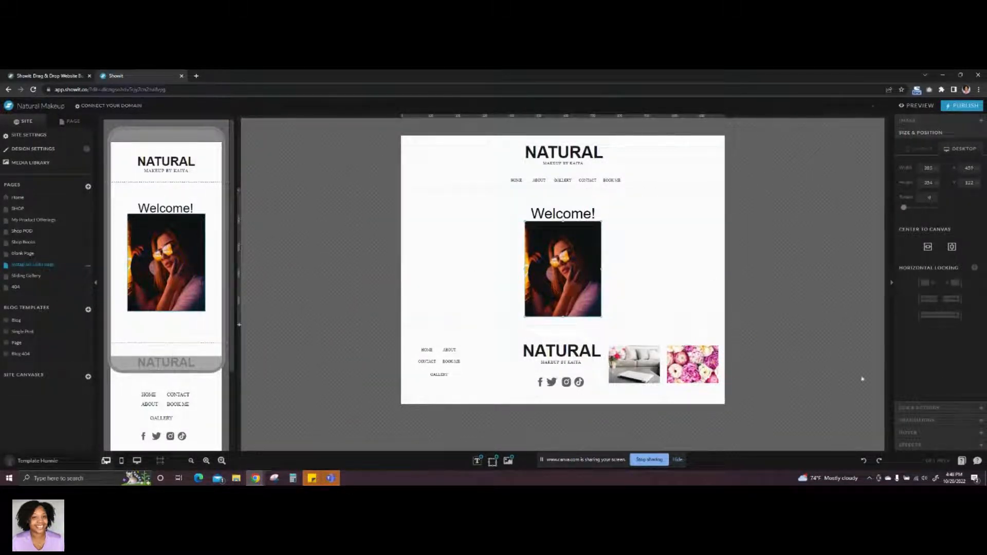
- Give the desktop portrait fully rounded corners and shrink it to equal width and height so it forms a circle
left_click(914, 445)
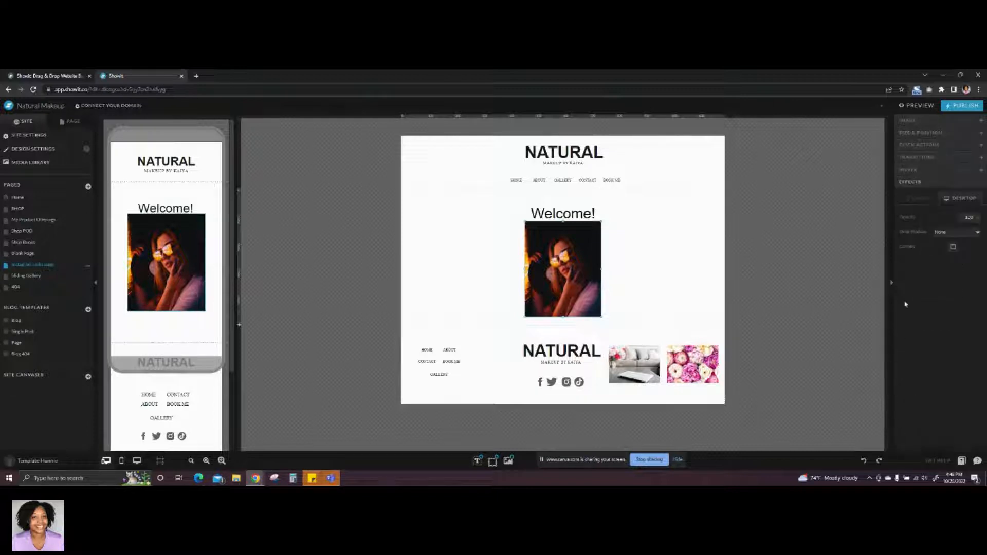
left_click(975, 248)
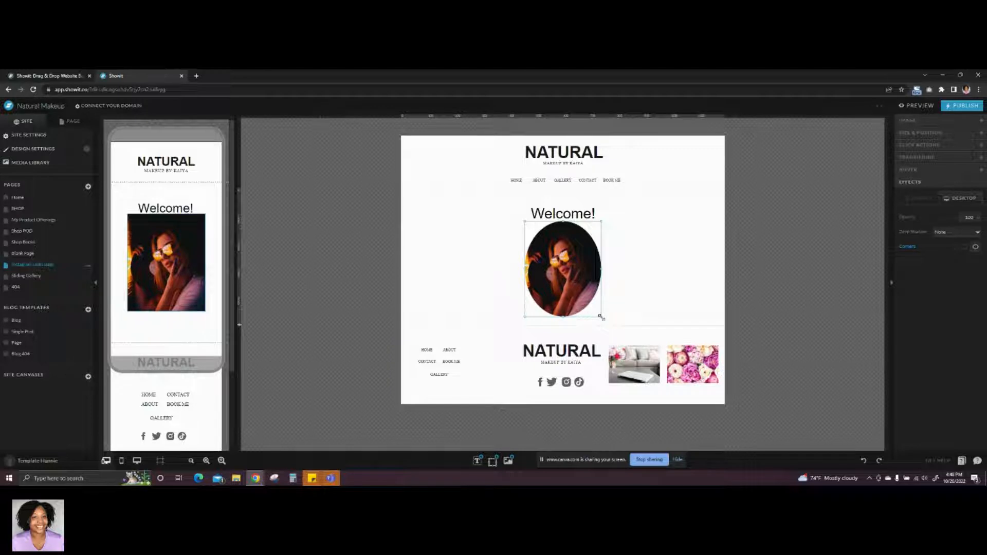
left_click_drag(600, 316, 597, 292)
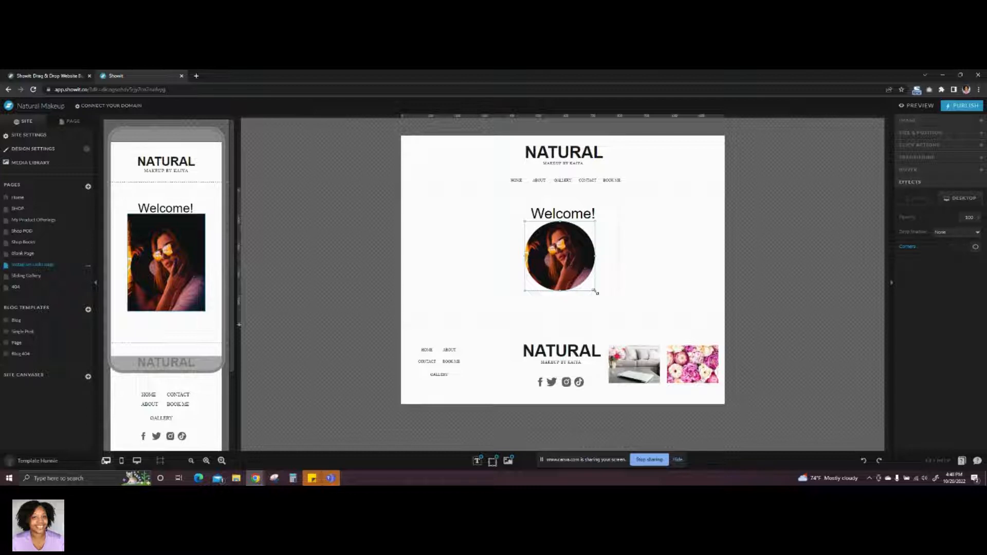
left_click(637, 251)
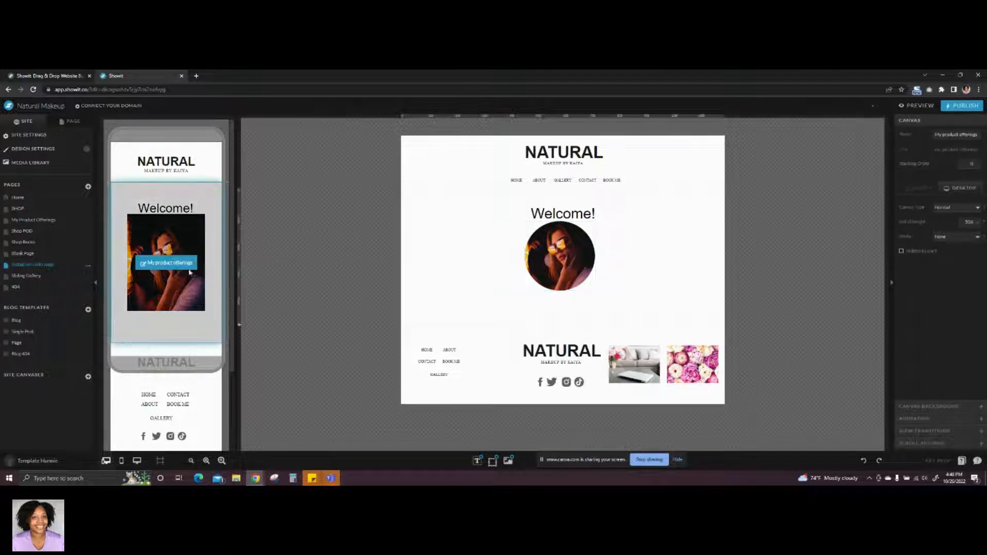
- Give the mobile portrait fully rounded corners and shrink it to equal width and height so it forms a circle
left_click(161, 257)
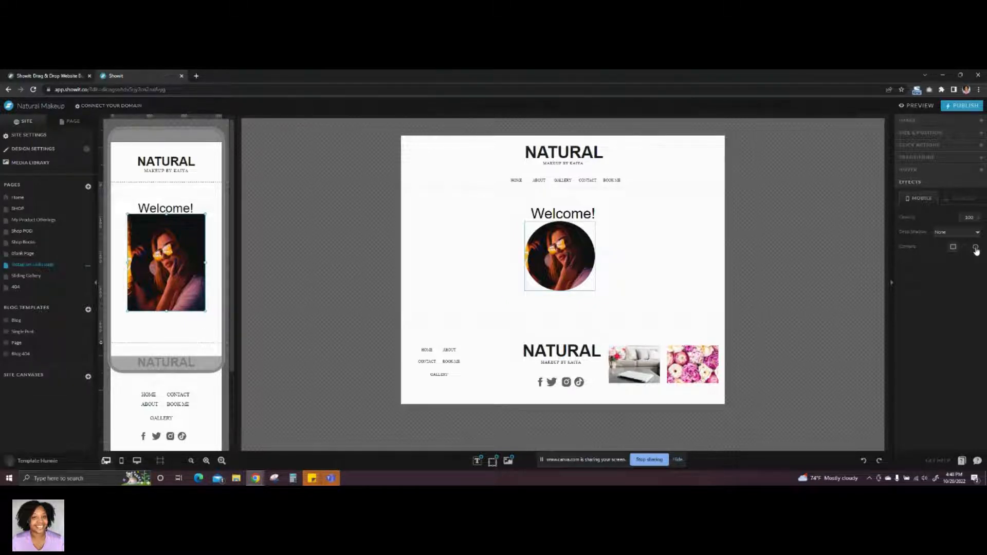
left_click(976, 249)
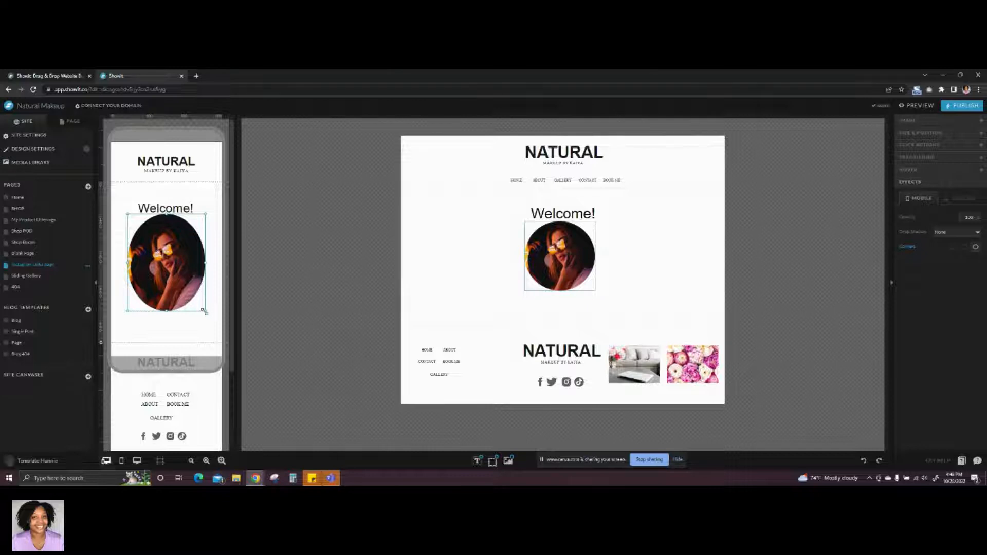
left_click_drag(204, 310, 165, 259)
left_click(179, 301)
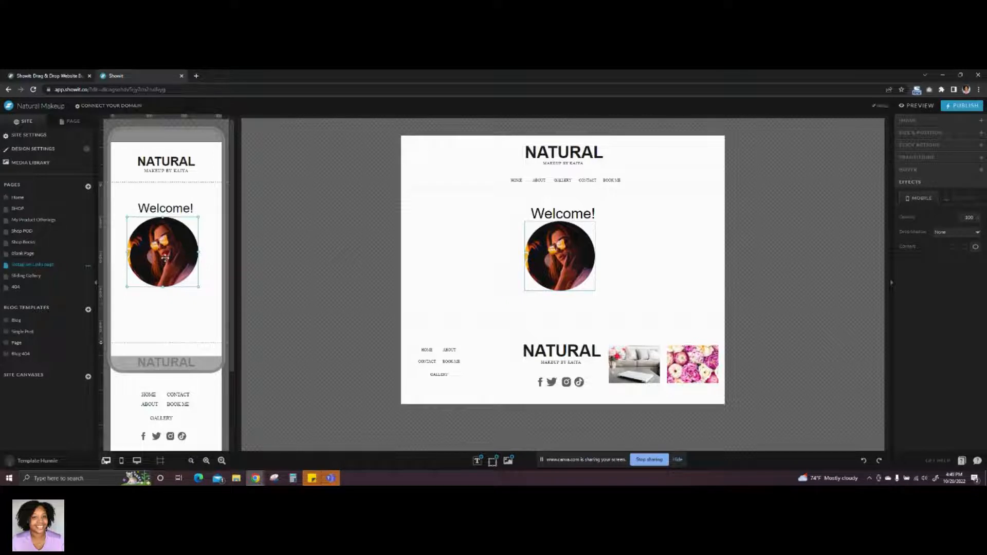
- Raise the "Welcome!" title slightly on the mobile canvas and move the circular portrait up directly below it
left_click_drag(163, 211, 163, 206)
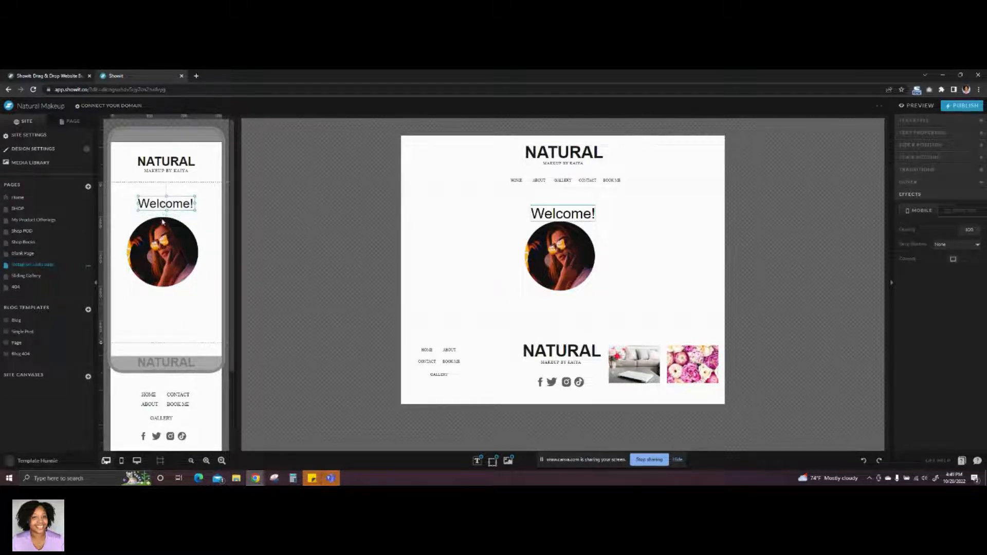
left_click(163, 222)
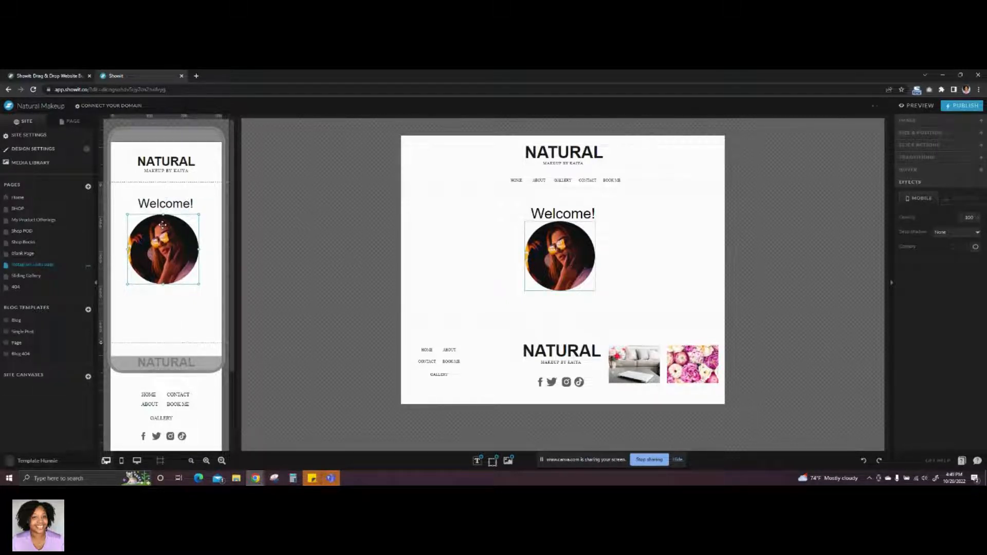
left_click(174, 302)
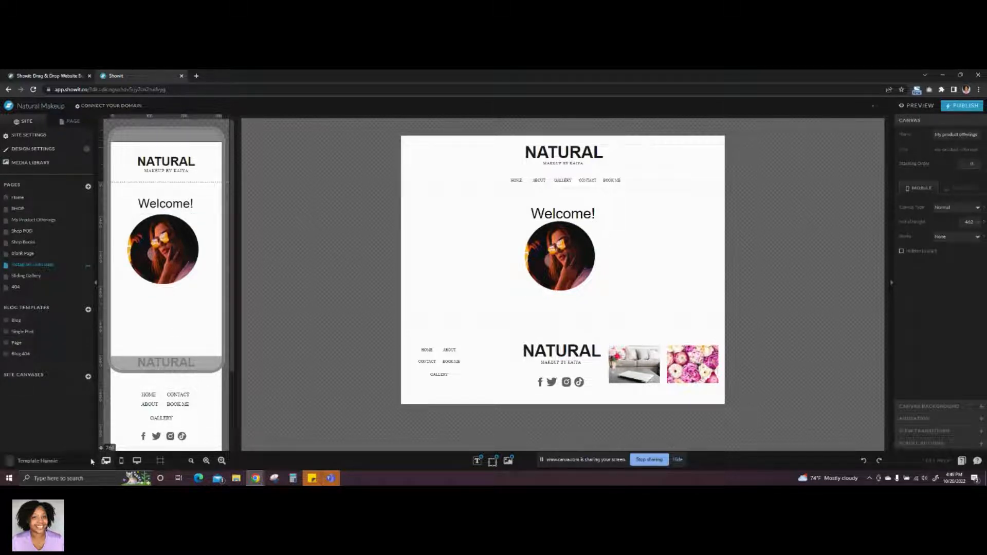
- Extend the height of the My product offerings canvas in both the mobile and desktop layouts
left_click_drag(91, 462, 92, 461)
left_click(417, 301)
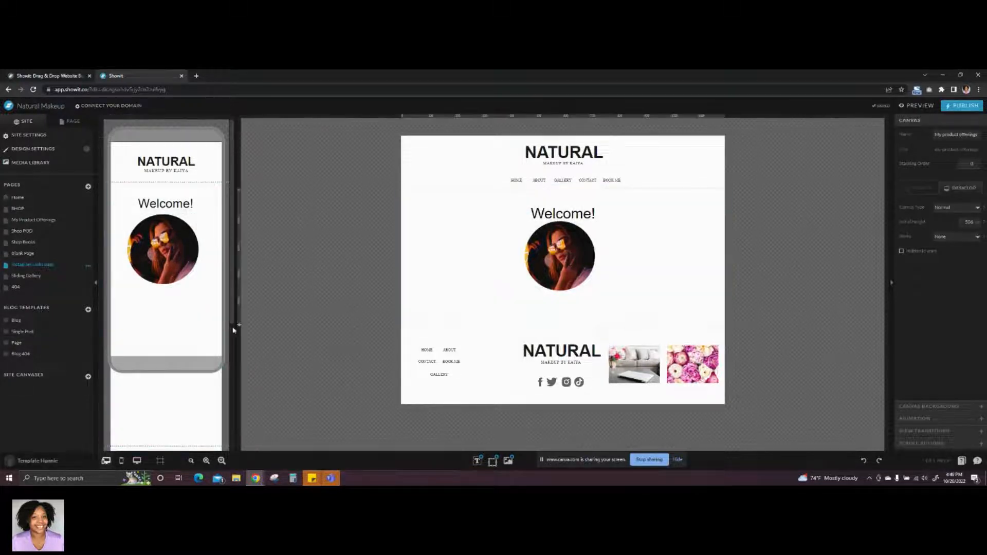
left_click_drag(239, 324, 242, 459)
scroll(373, 241, "down", 2)
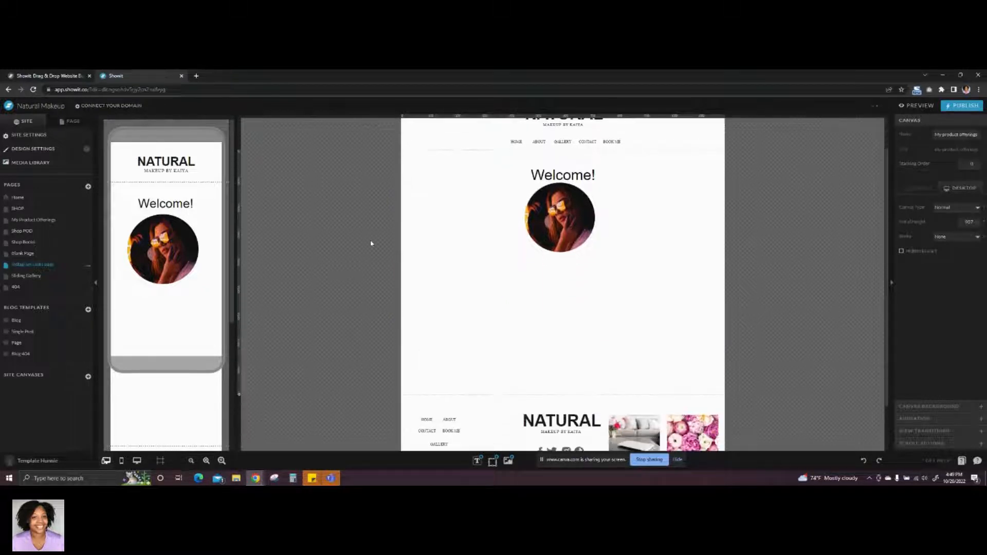
scroll(481, 286, "up", 2)
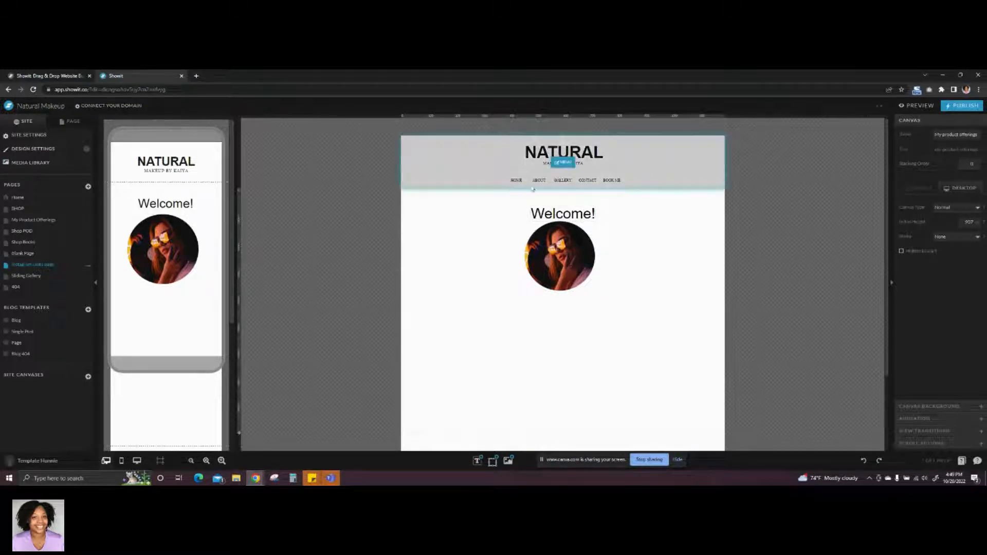
- Add a Heading text element to the canvas and replace its text with "I'm", the makeup artist's first name and an exclamation mark
mouse_move(478, 461)
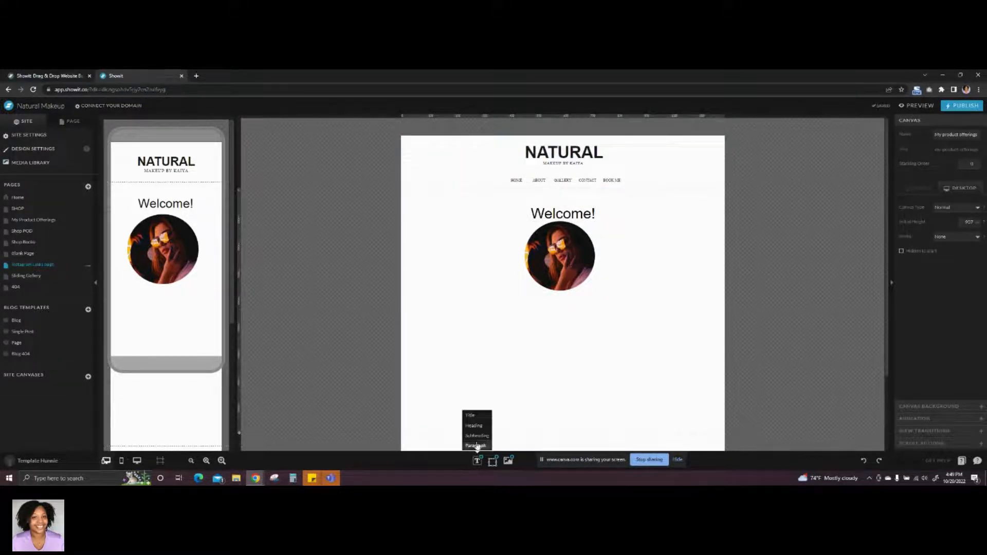
left_click(475, 427)
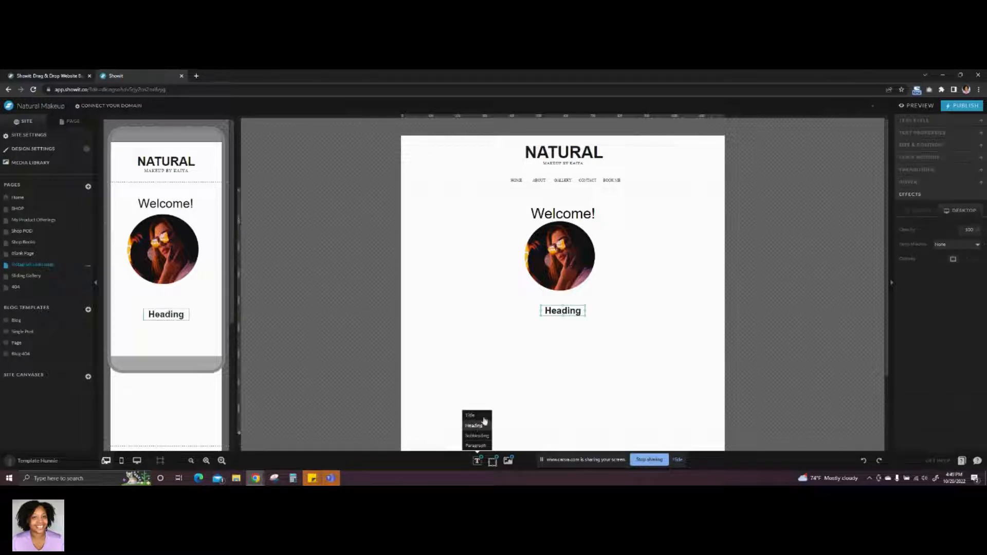
double_click(570, 311)
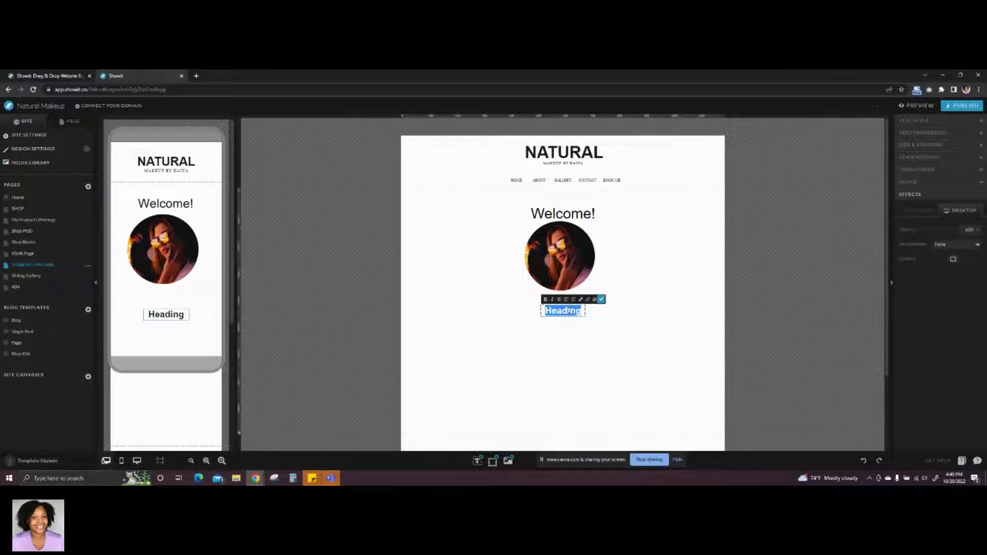
key("BackSpace")
type("I'm K")
key("BackSpace")
key("BackSpace")
key("BackSpace")
key("BackSpace")
key("BackSpace")
key("BackSpace")
key("BackSpace")
key("BackSpace")
key("BackSpace")
key("BackSpace")
key("BackSpace")
type("Kaiya!")
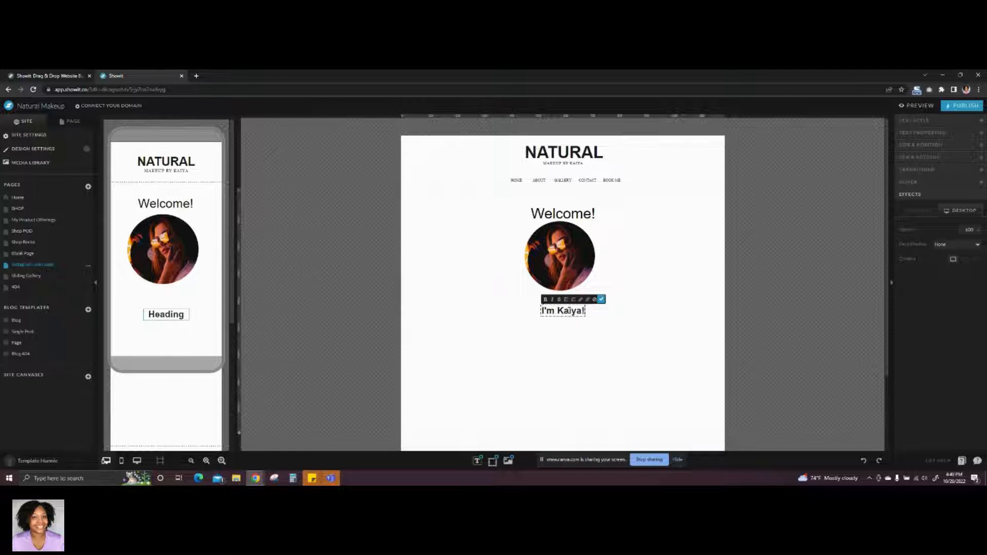
left_click(601, 299)
- Move the introduction heading up directly below the circular portrait in both the desktop and mobile layouts
left_click_drag(561, 311, 562, 300)
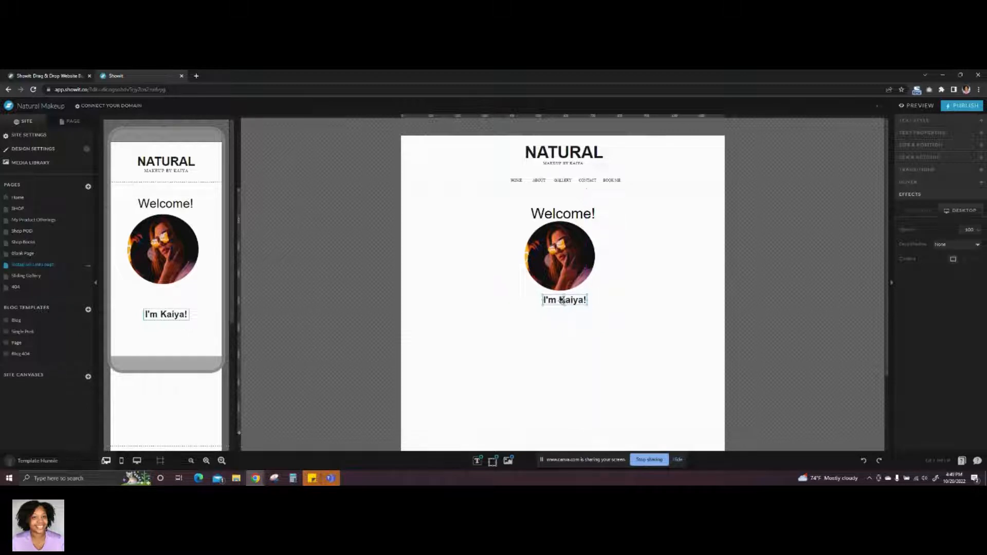
left_click(646, 293)
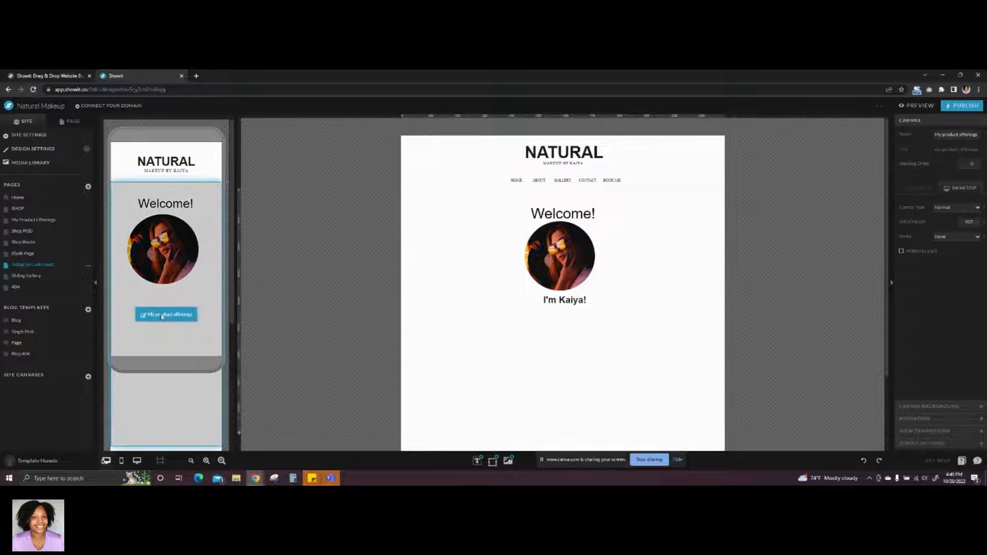
left_click(163, 317)
left_click_drag(164, 314, 164, 297)
left_click(642, 334)
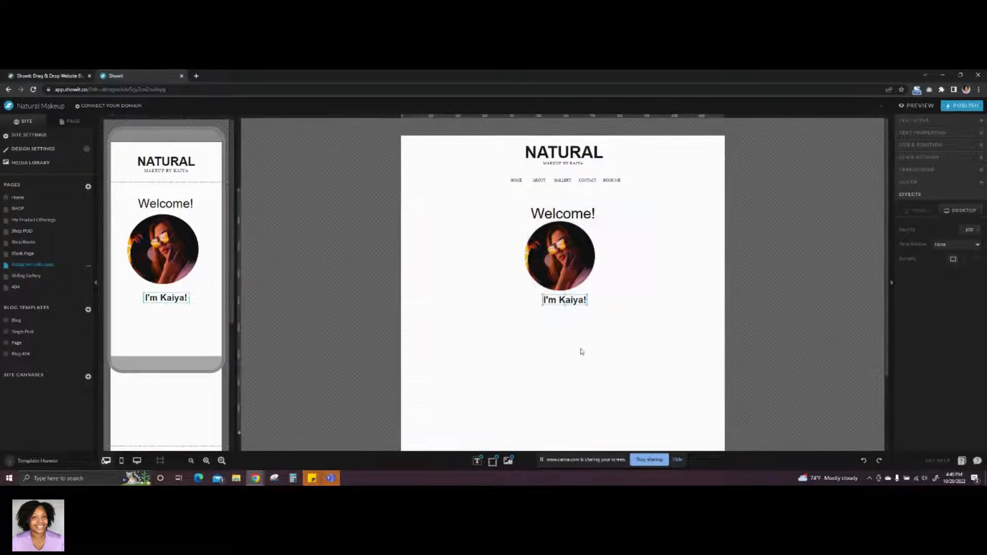
- Move the title, portrait and introduction heading down together in both layouts, leaving space at the top of the canvas
left_click_drag(566, 358, 561, 269)
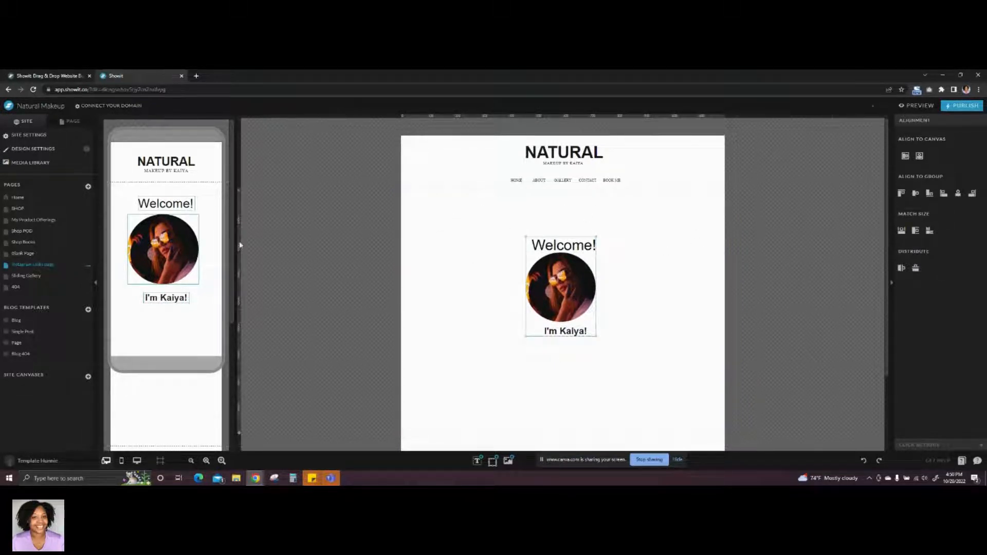
left_click(168, 310)
left_click_drag(160, 219, 160, 250)
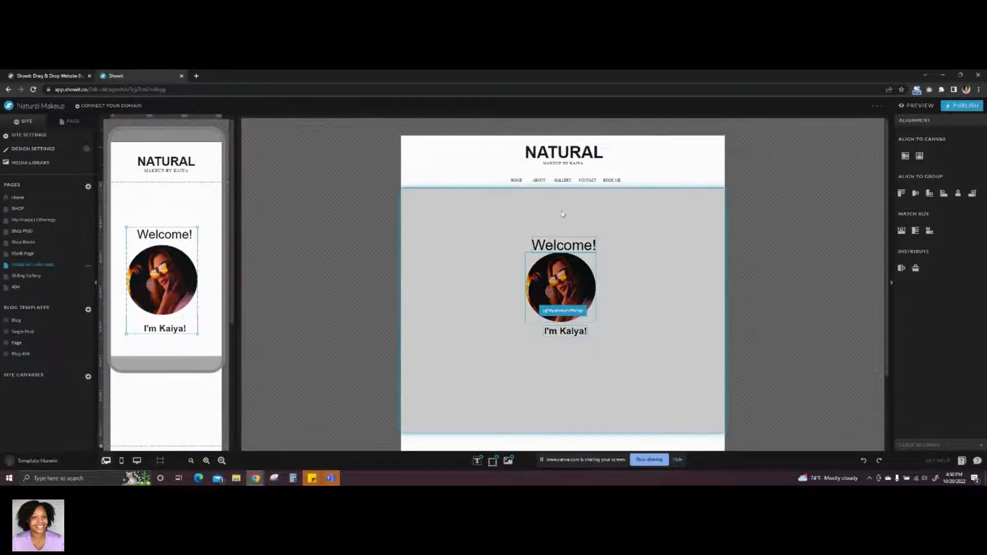
left_click(562, 214)
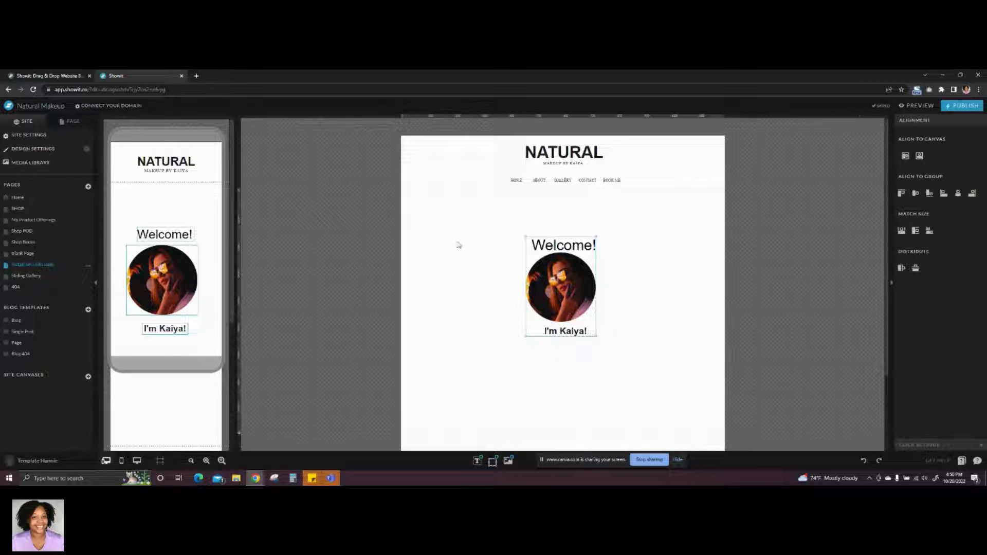
- Add a black rectangle and shape it into a thin bar spanning the full width at the top of the desktop canvas
mouse_move(492, 460)
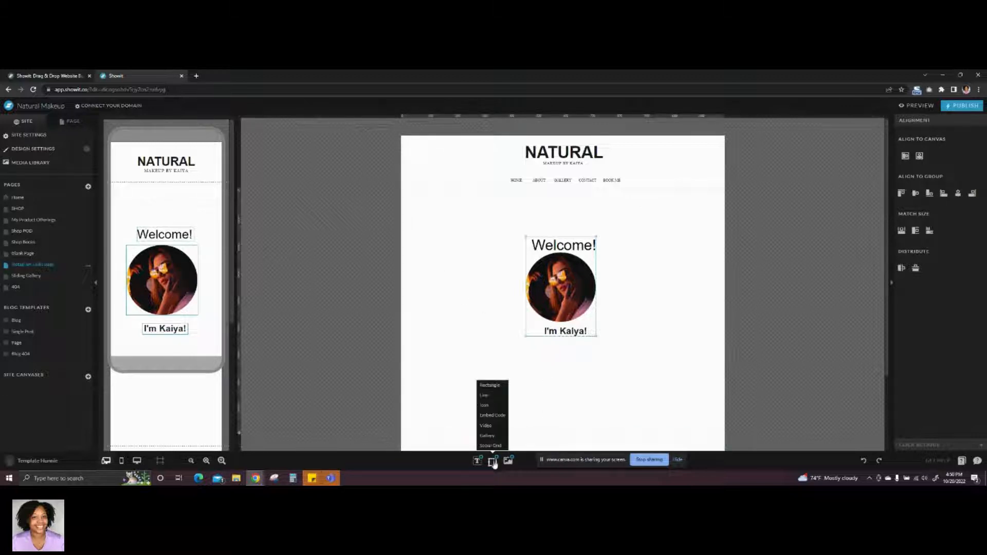
left_click(486, 386)
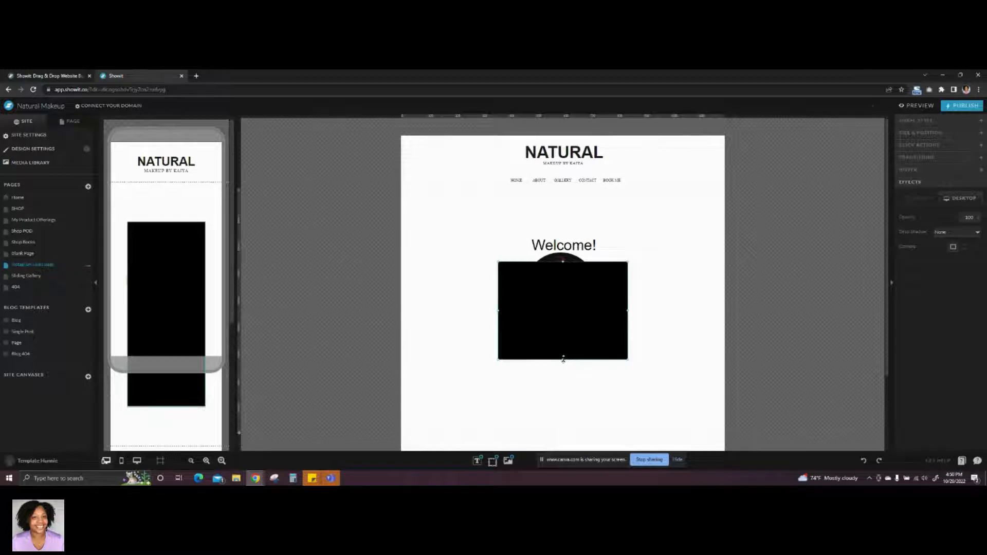
left_click_drag(563, 359, 564, 196)
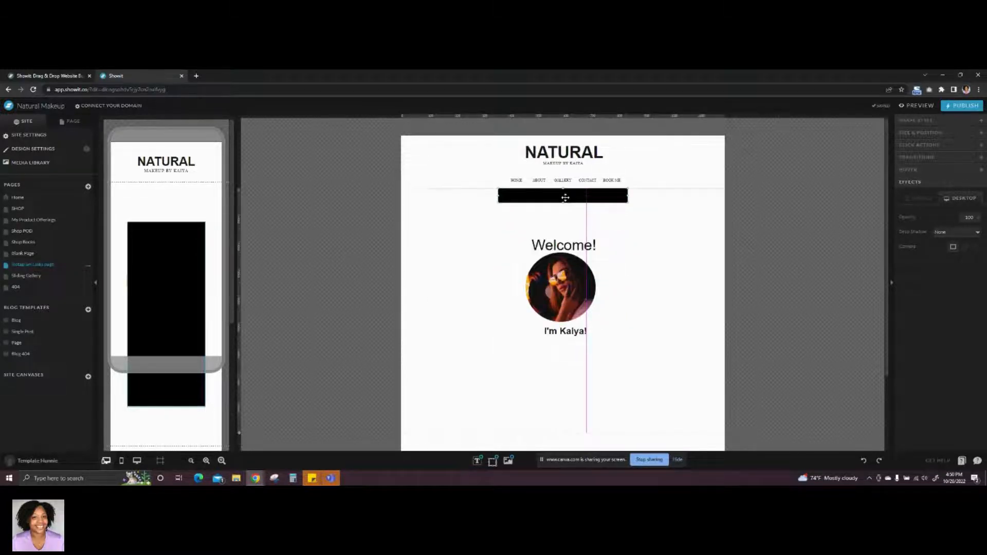
left_click_drag(498, 196, 391, 196)
left_click(630, 200)
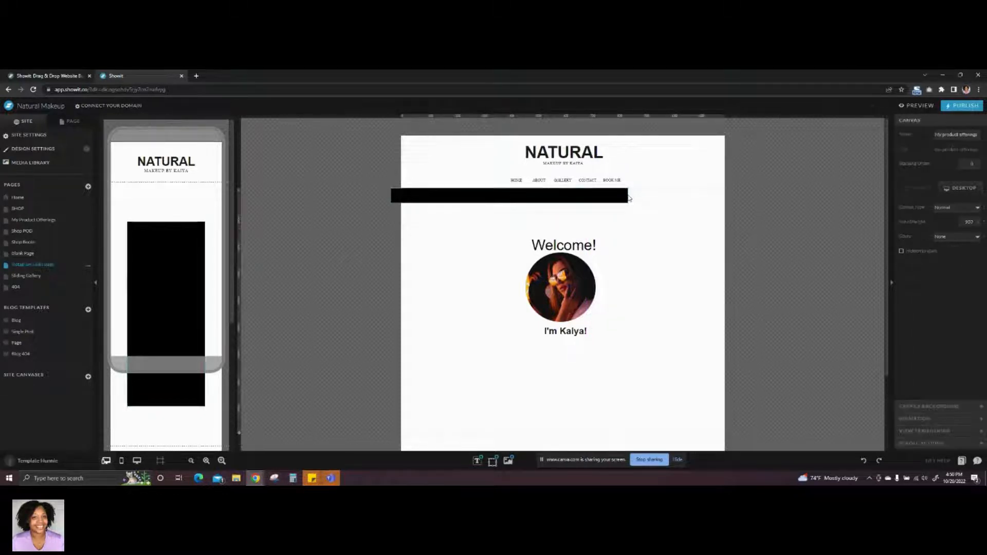
left_click(623, 198)
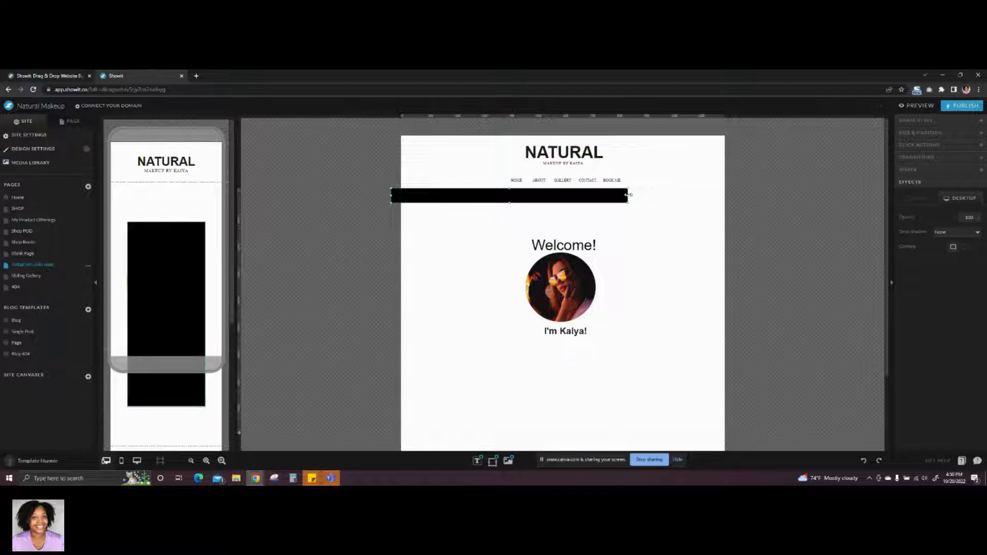
left_click_drag(628, 195, 733, 196)
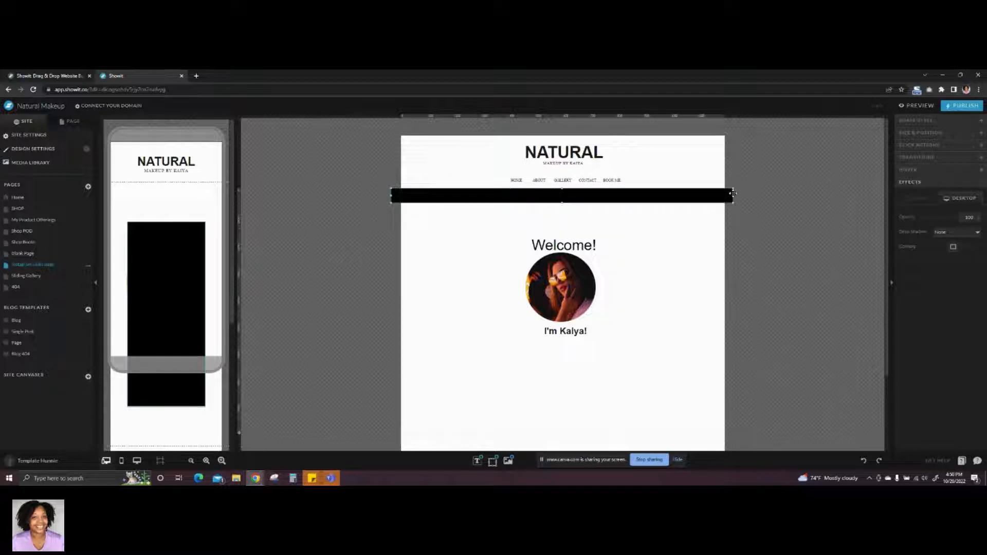
- Resize the mobile rectangle into a thin bar spanning the full width at the top of the mobile canvas
left_click(178, 282)
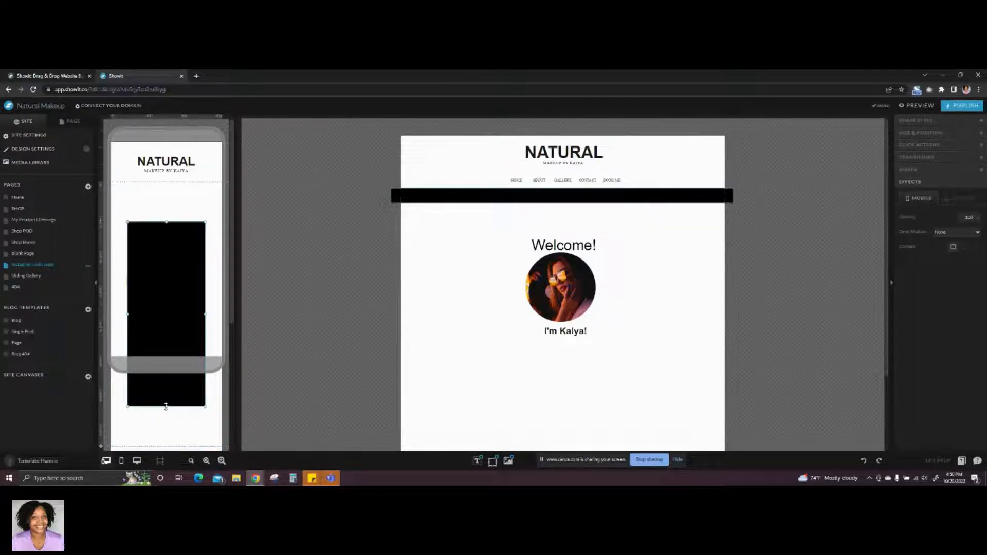
left_click_drag(165, 407, 104, 190)
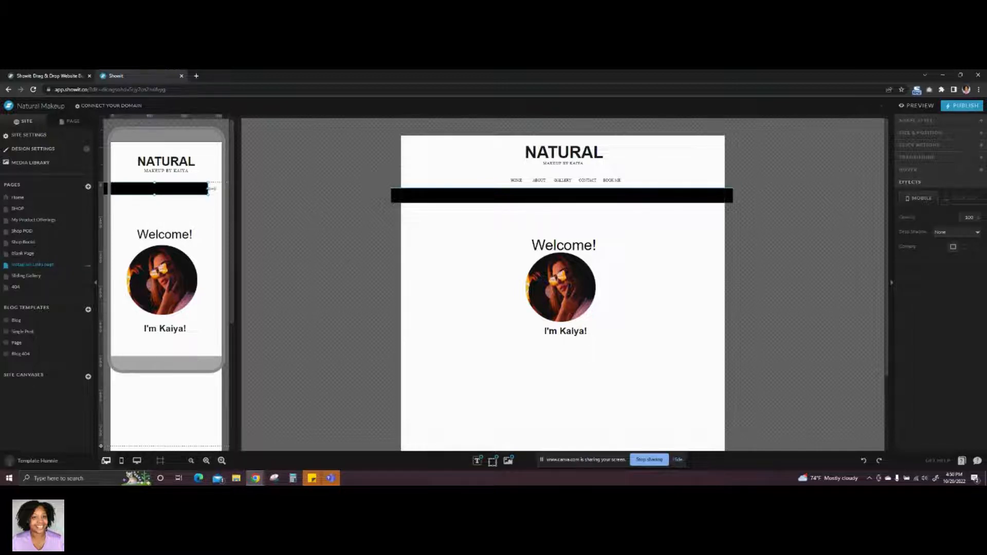
left_click_drag(211, 191, 231, 192)
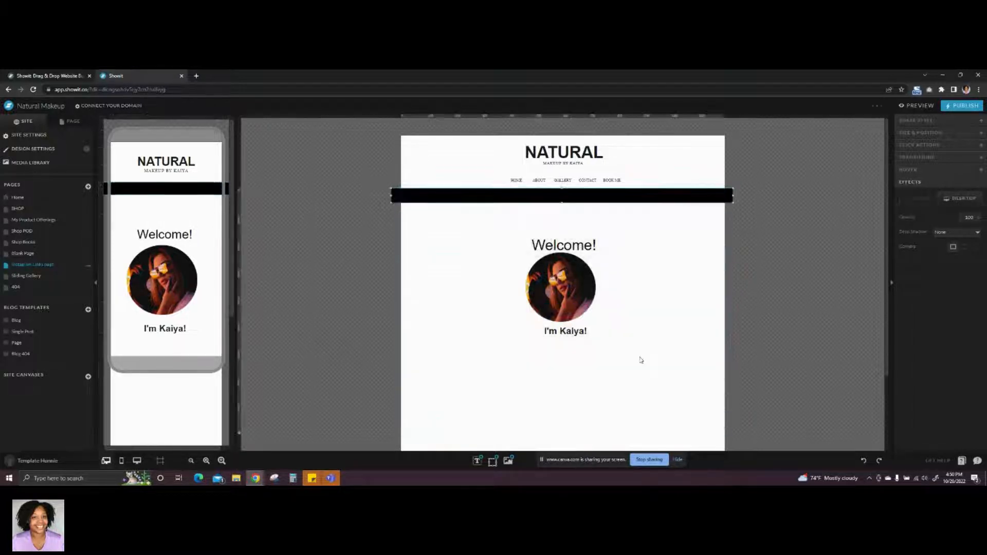
left_click(640, 360)
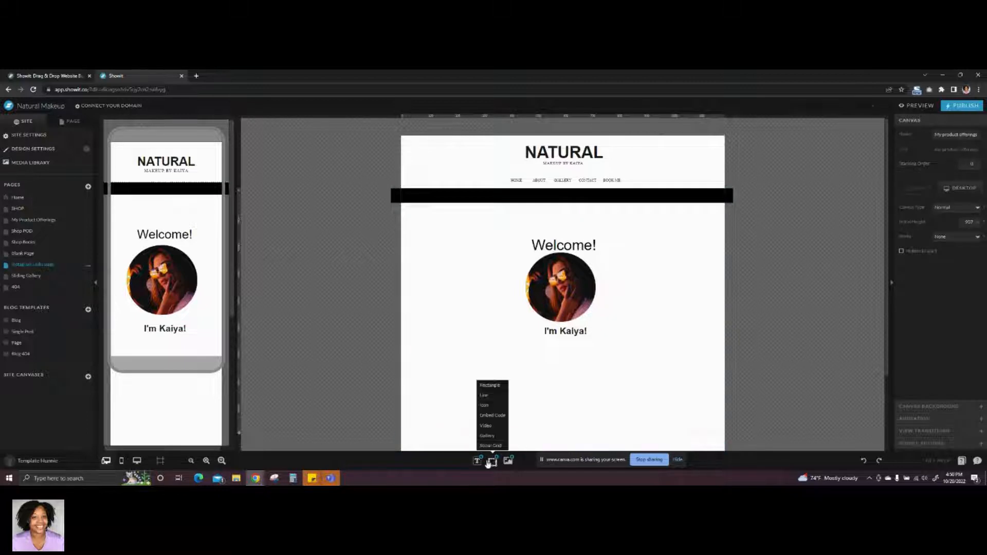
- Add a Subheading below the introduction heading on desktop and set its text to "MAKEUP ARTIST | DESIGNER | LOVER OF ALL THINGS GLITTER"
mouse_move(477, 465)
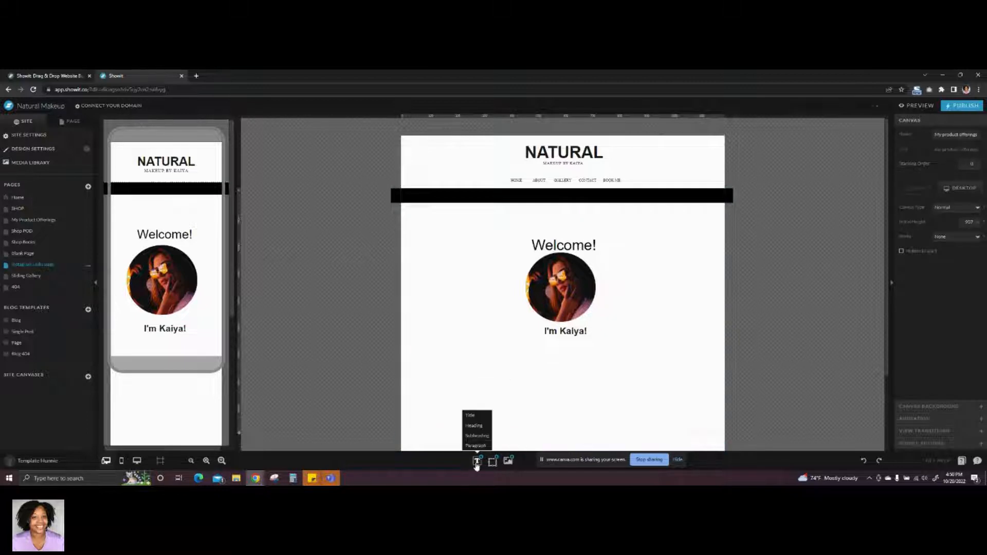
left_click(482, 435)
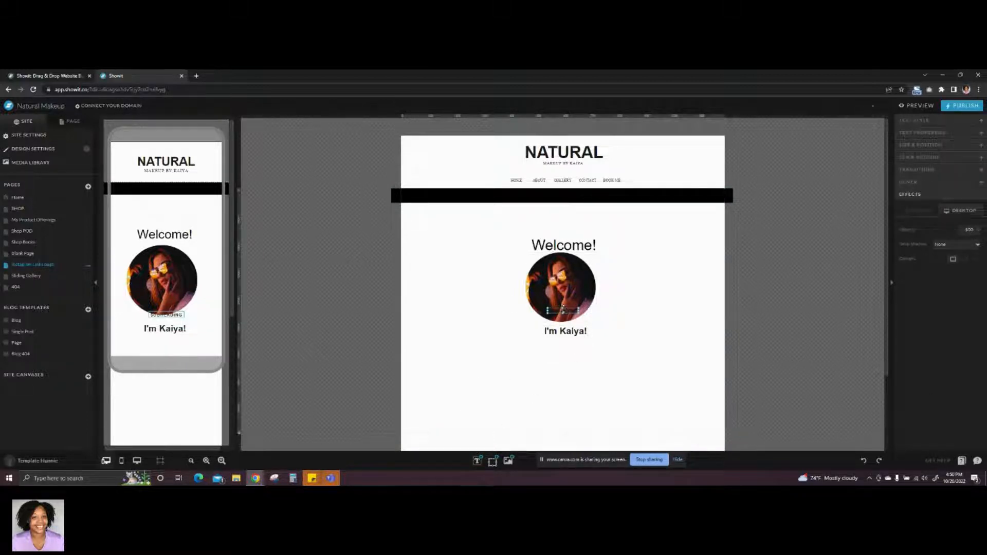
left_click_drag(563, 311, 578, 366)
double_click(564, 368)
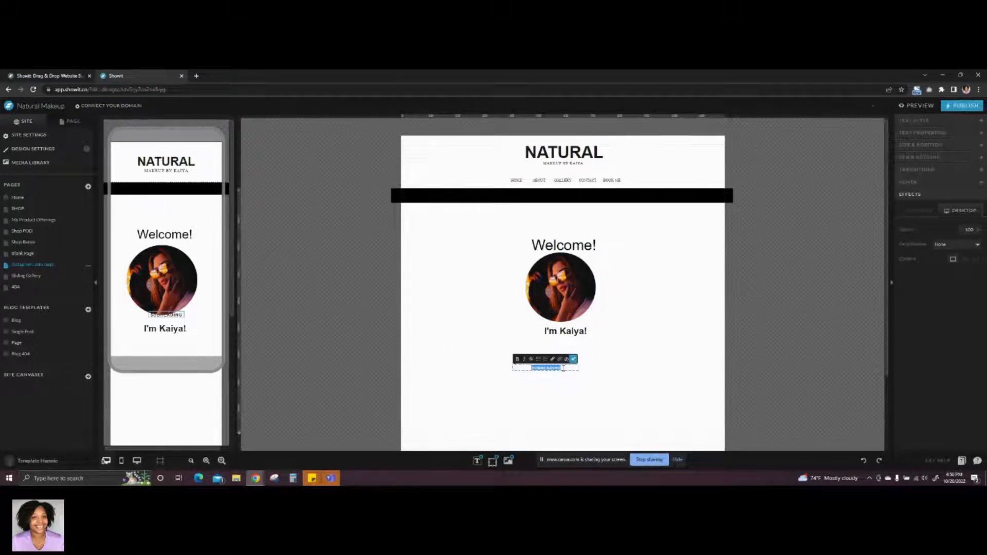
type("MAKEUP ARTIST")
type("| DESIGNER")
key("ctrl+a")
key("BackSpace")
type("LOVER OF ALL TH")
type("INGS GLITTE")
type("R")
left_click(574, 359)
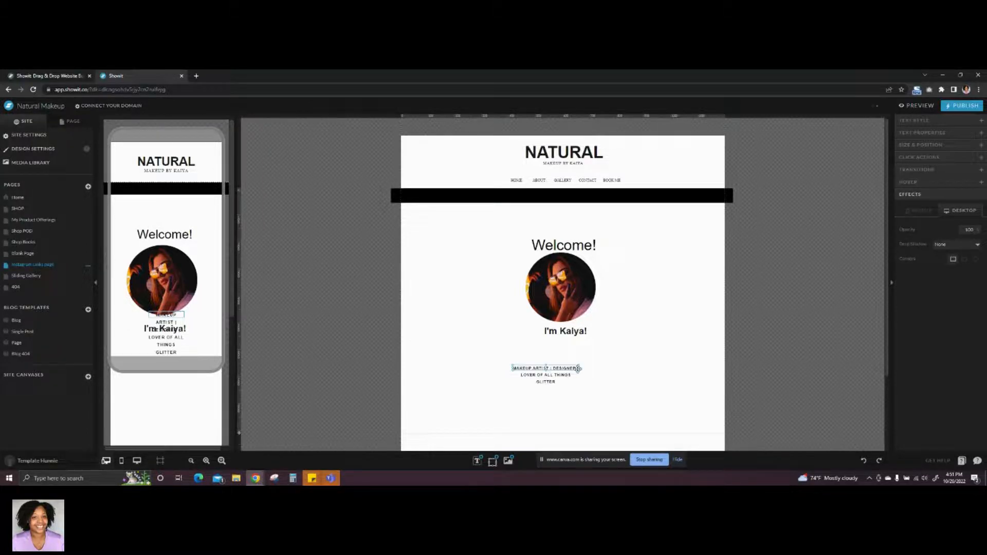
- Widen the desktop tagline until it fits on one line and set its text color to white
left_click_drag(581, 368, 674, 367)
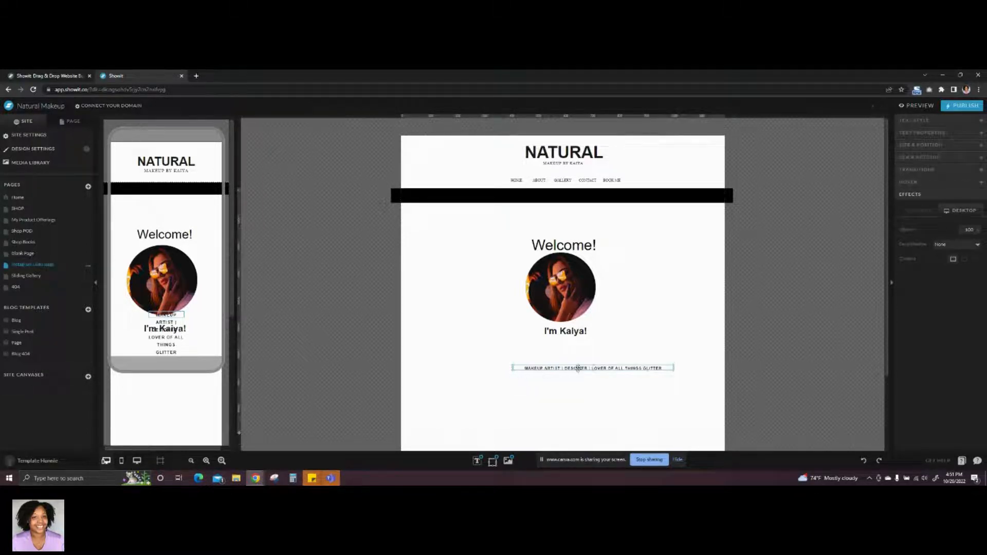
left_click(927, 120)
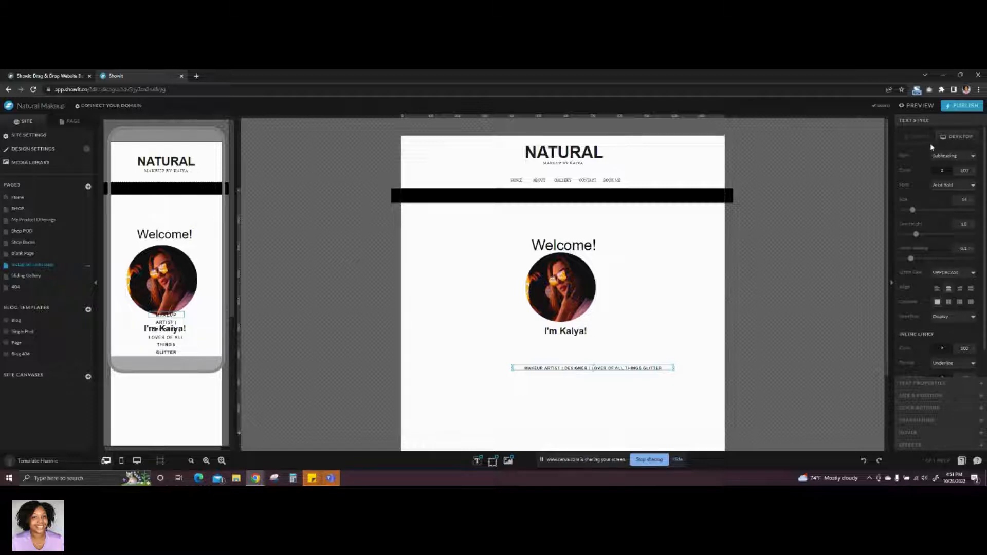
left_click(941, 175)
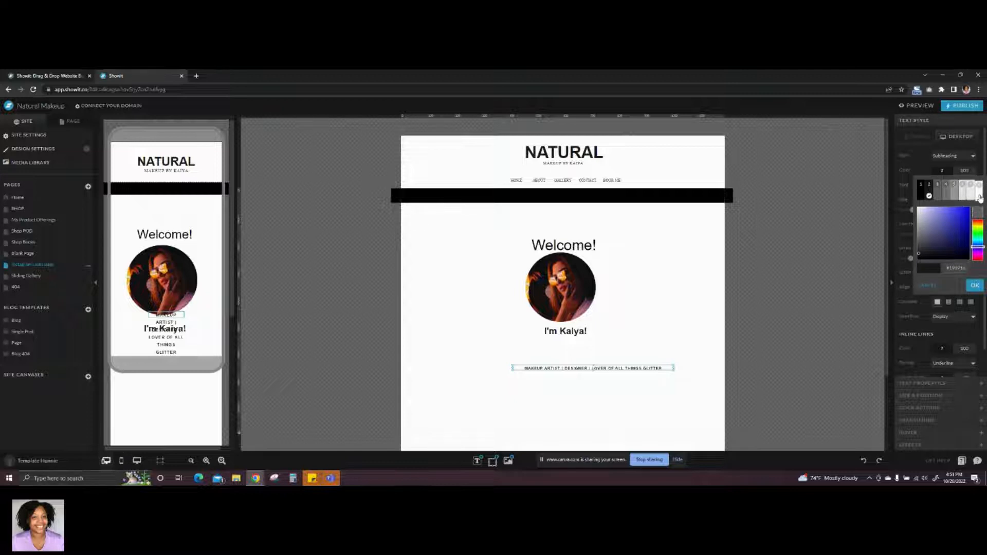
left_click(979, 198)
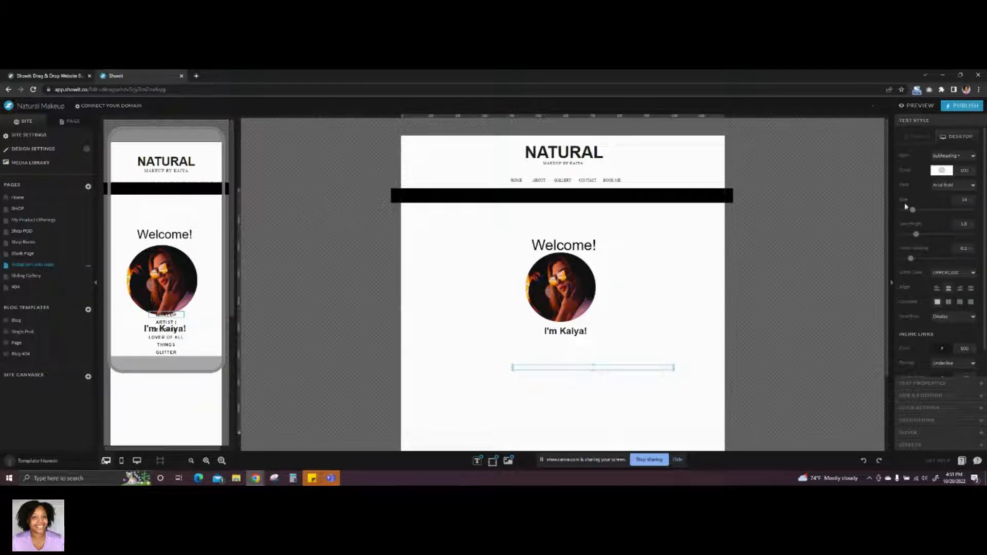
- Move the desktop tagline onto the black bar and center it horizontally on the canvas
left_click_drag(600, 368, 558, 197)
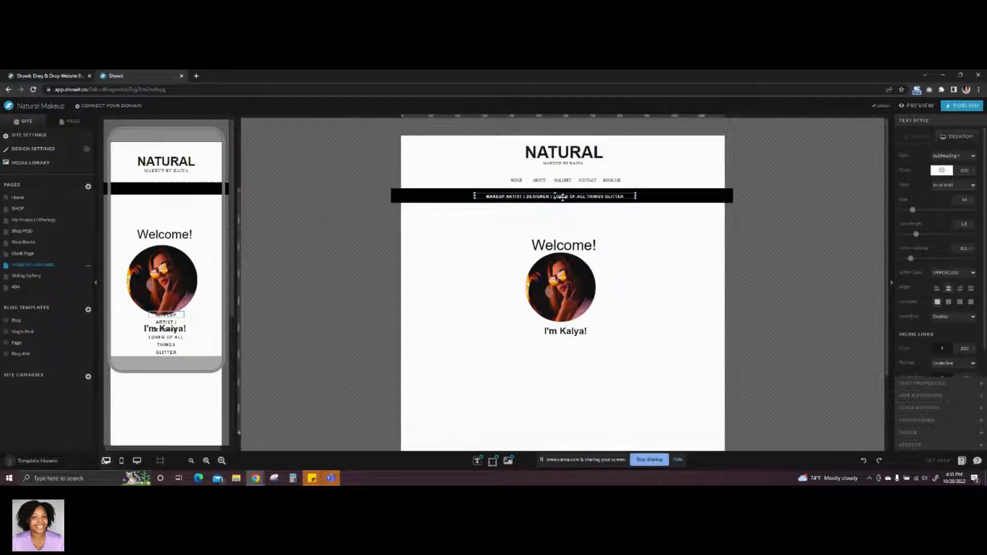
left_click(617, 227)
left_click(585, 198)
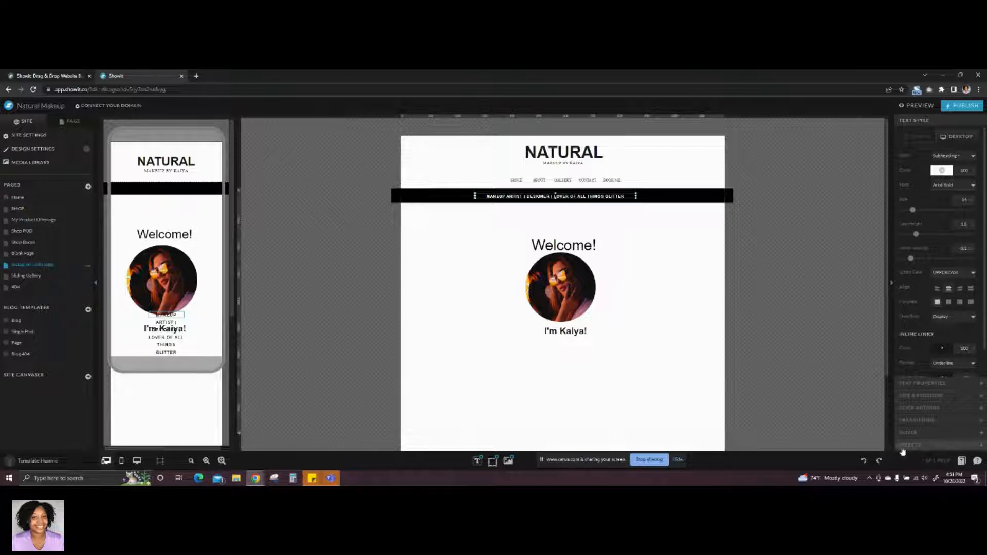
left_click(908, 398)
left_click(952, 259)
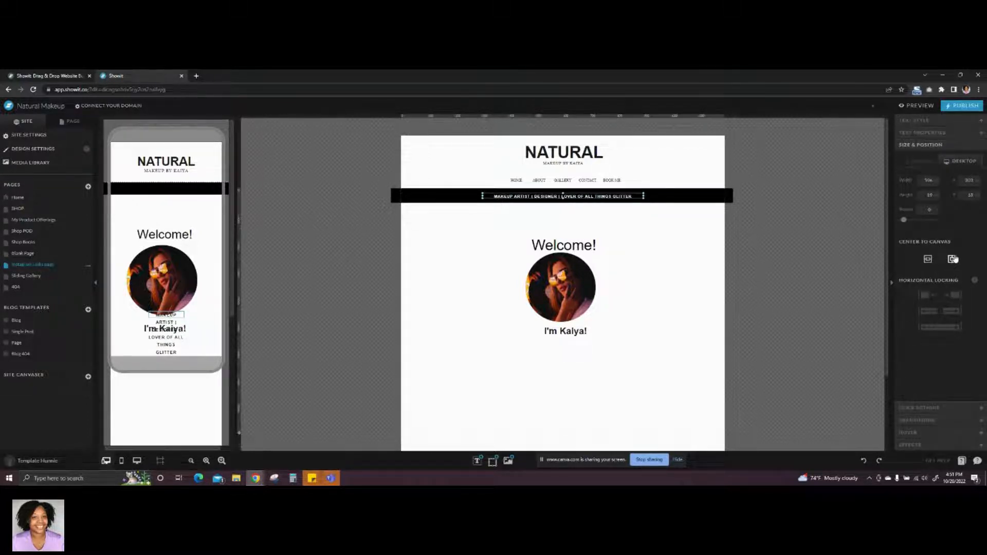
left_click(678, 253)
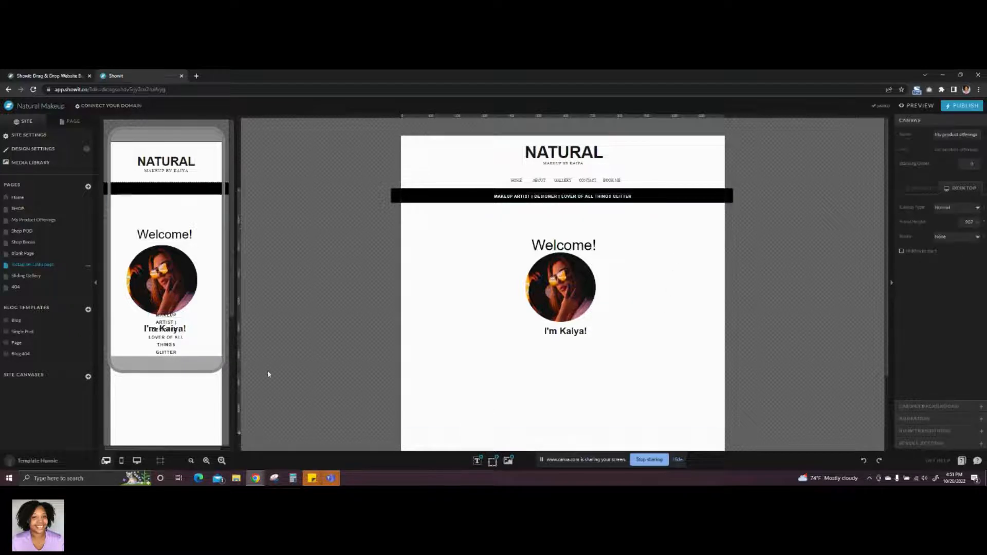
- Widen the mobile tagline to nearly the full canvas width and move it onto the black bar
left_click(169, 318)
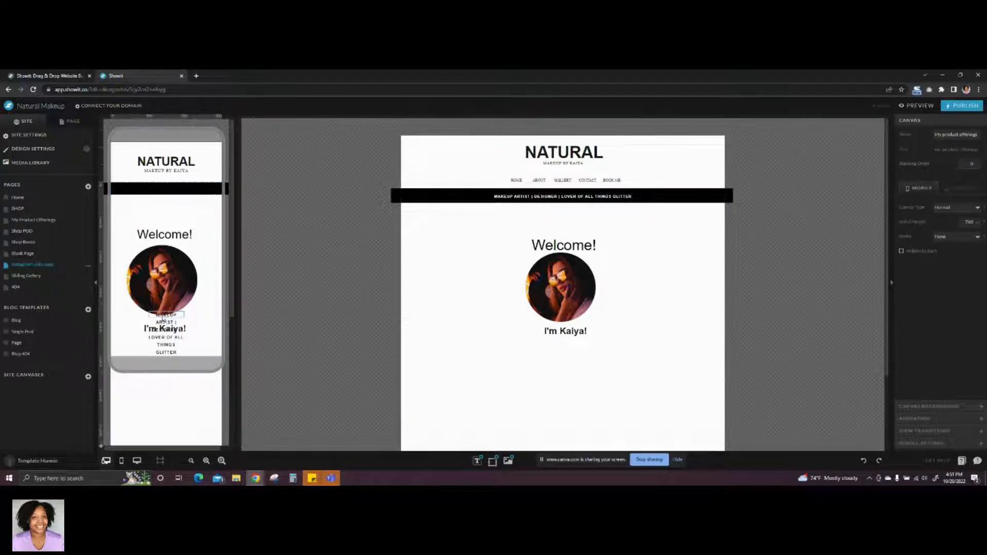
left_click(163, 316)
left_click_drag(148, 314, 113, 314)
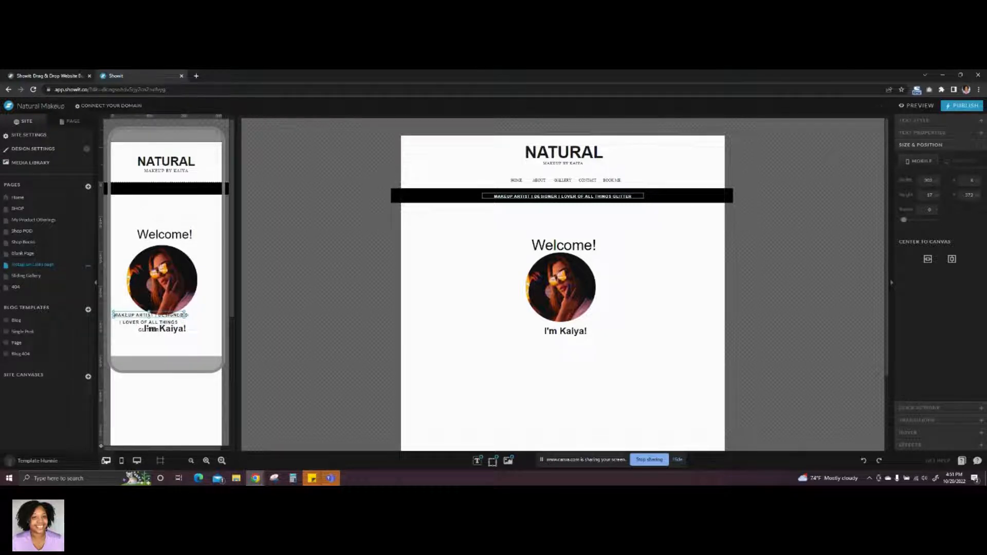
left_click_drag(184, 315, 221, 315)
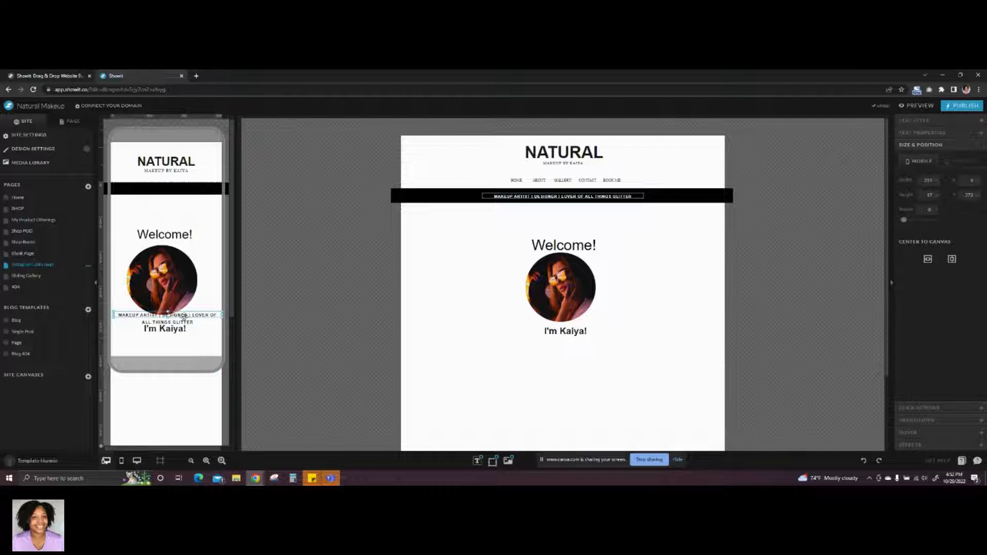
left_click_drag(189, 322, 182, 190)
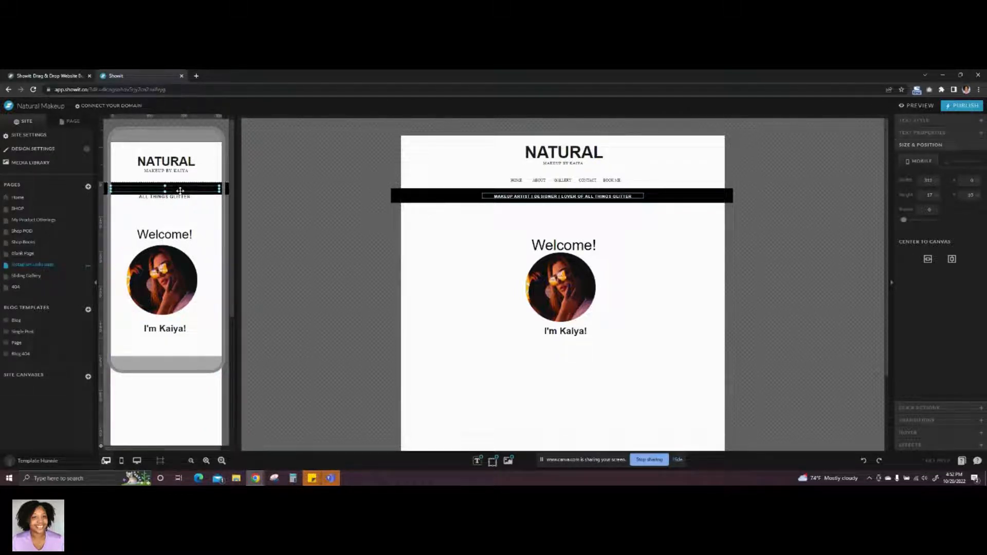
- Set the mobile tagline's text color to white
left_click(915, 121)
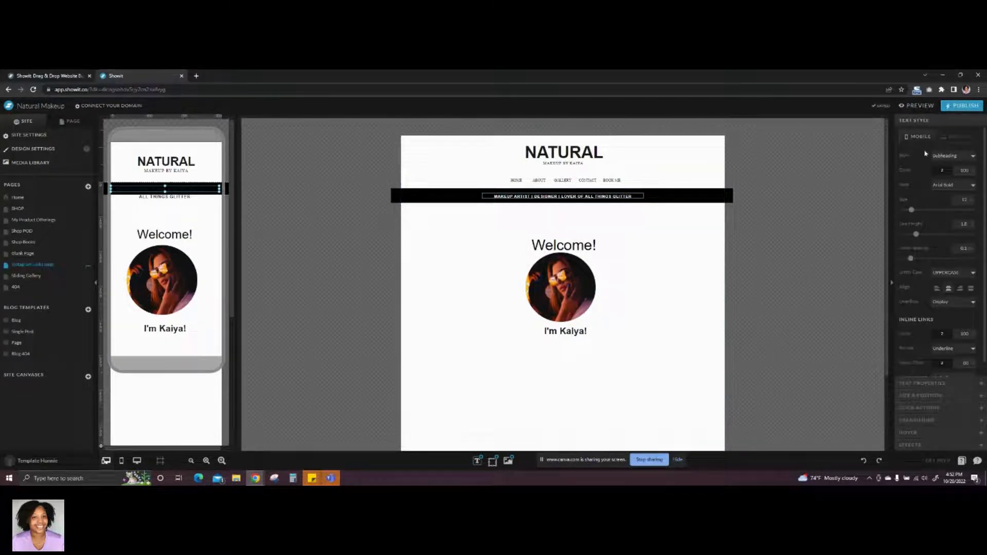
left_click(944, 170)
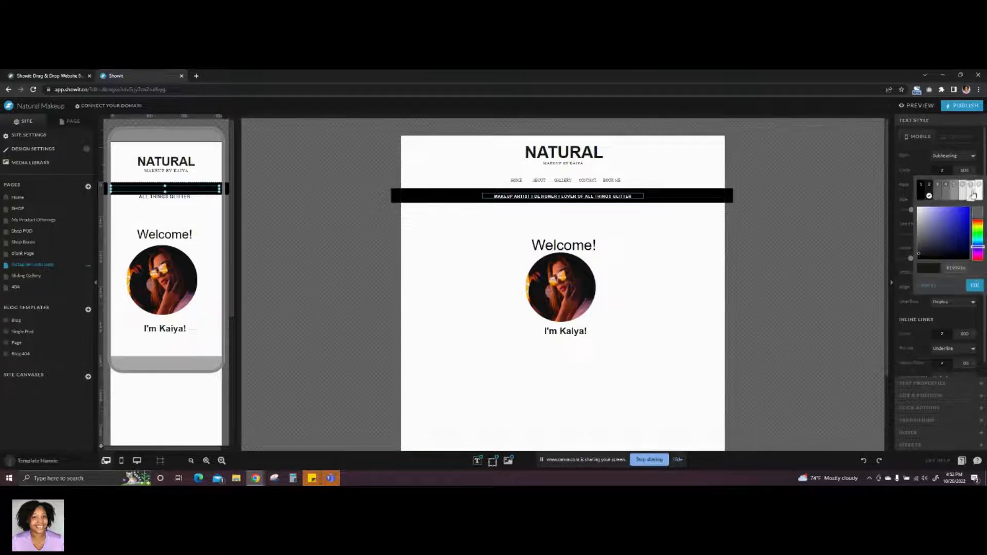
left_click(979, 196)
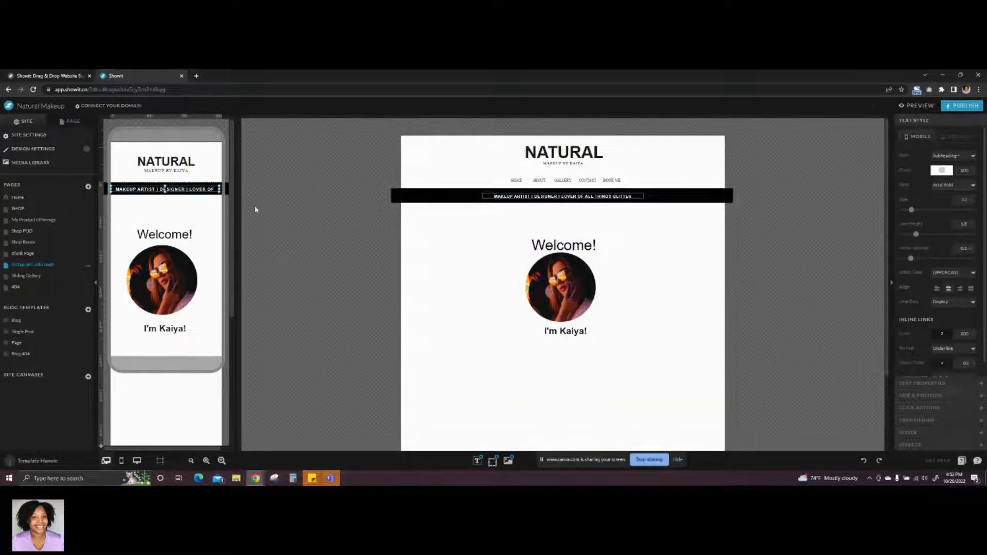
left_click(165, 210)
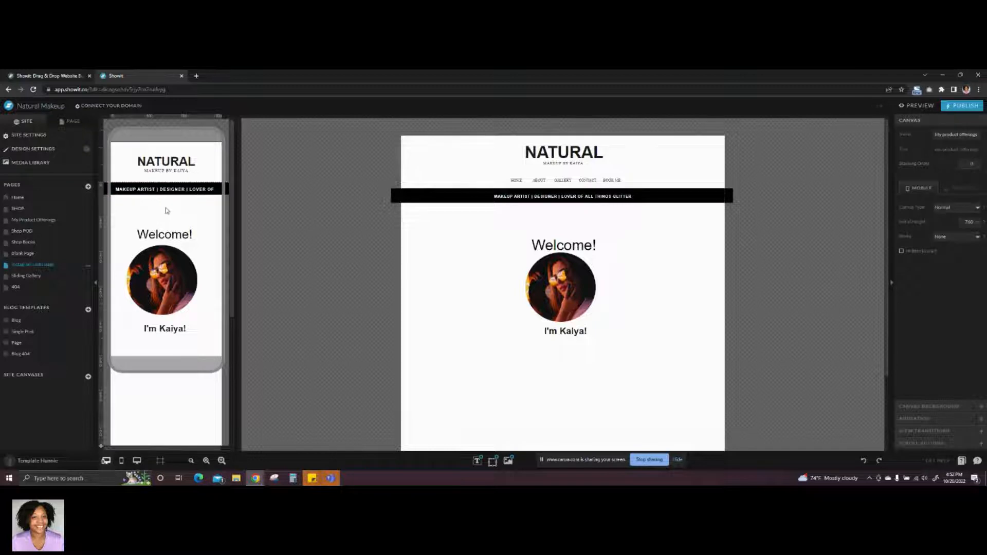
- In the mobile-only view, widen the tagline beyond the canvas edge and shift it slightly left along the black bar
left_click(200, 190)
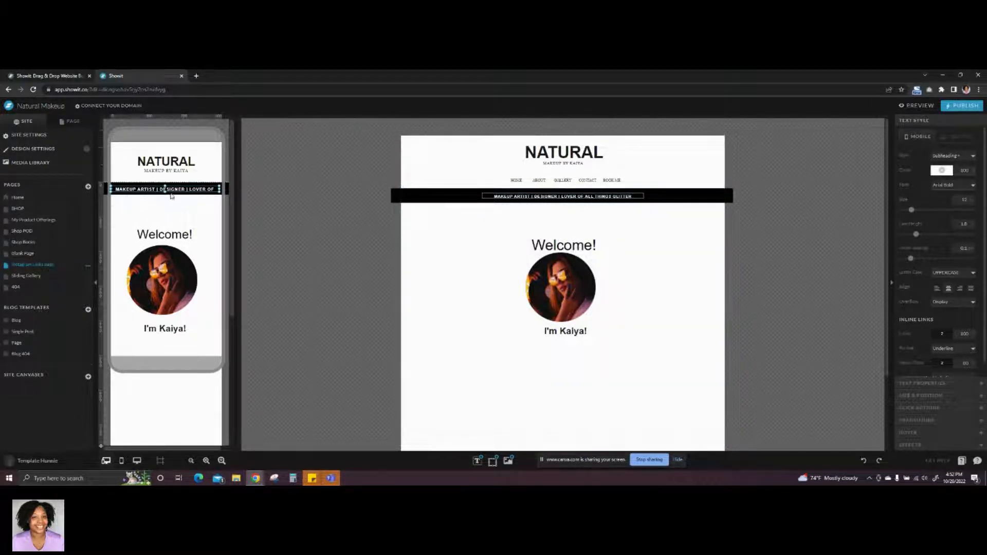
left_click(121, 462)
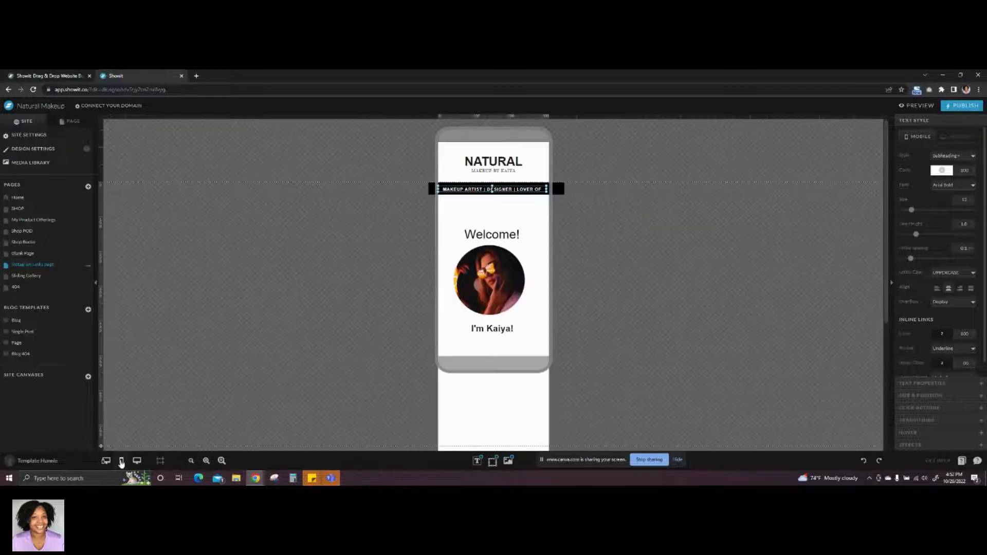
left_click(579, 315)
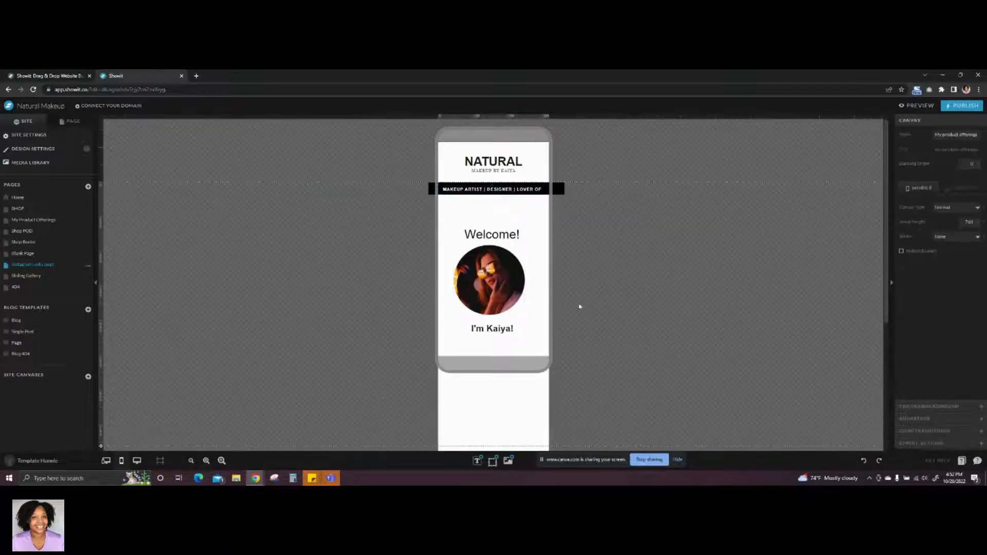
left_click(557, 191)
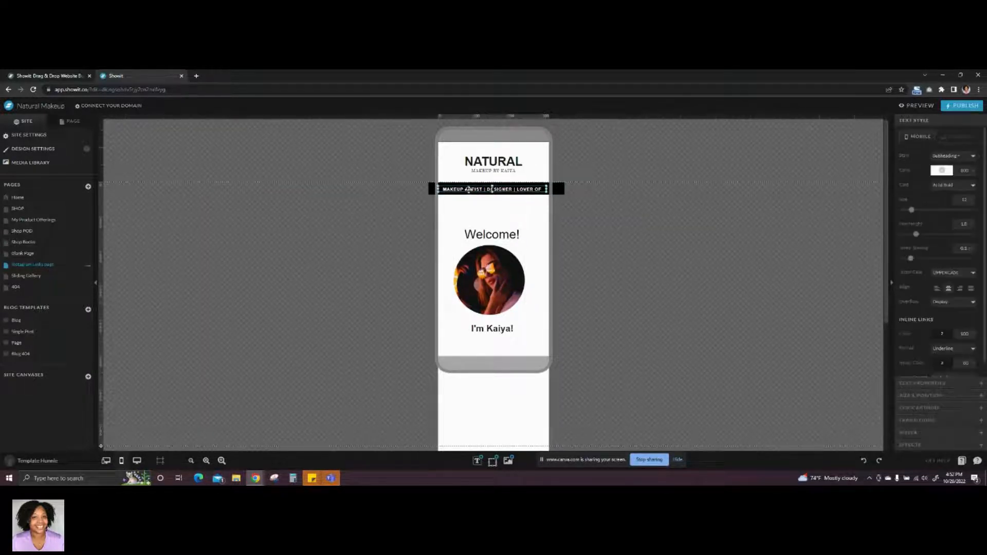
left_click_drag(546, 189, 589, 191)
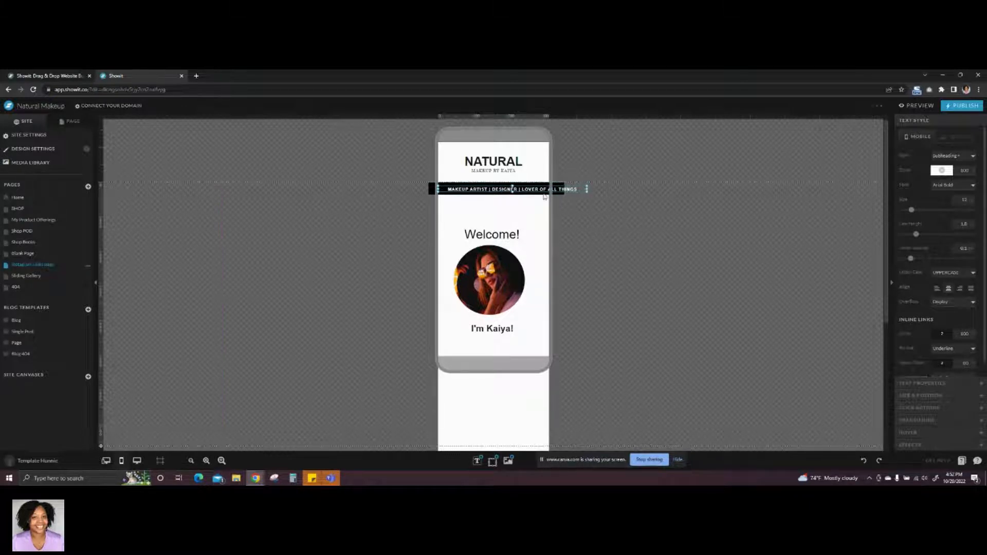
left_click(529, 216)
left_click(522, 191)
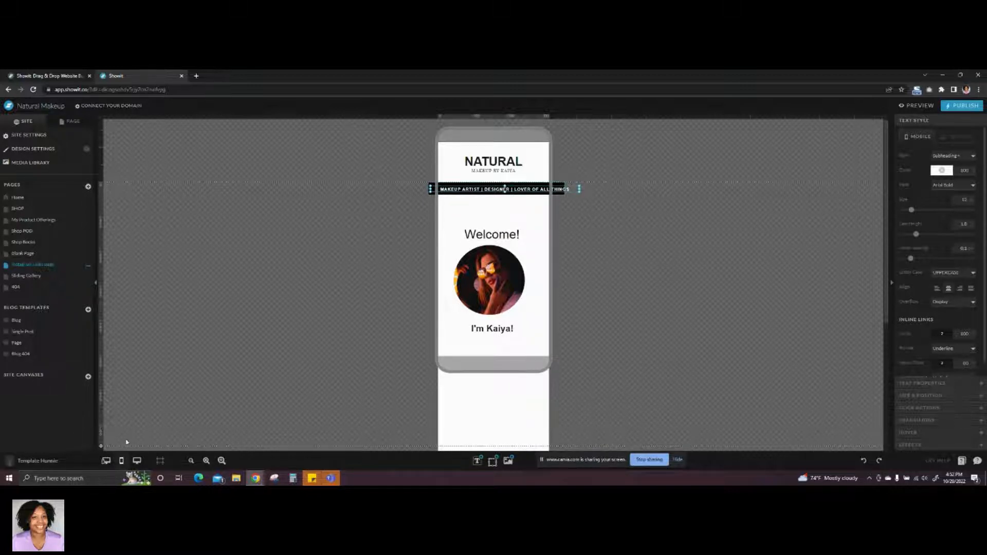
- Return to the combined mobile and desktop view and hide the tagline in the mobile layout only
left_click(106, 460)
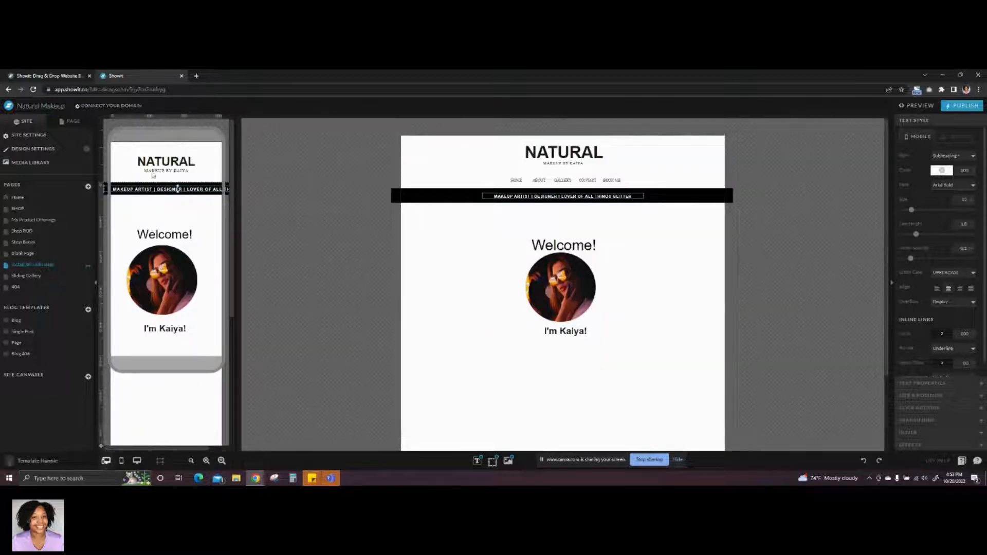
left_click(61, 124)
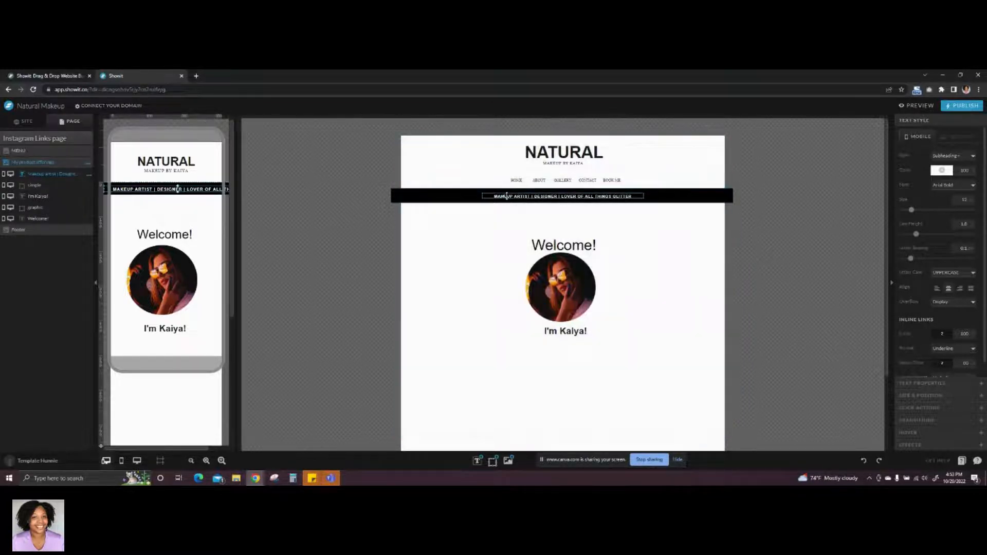
left_click(506, 196)
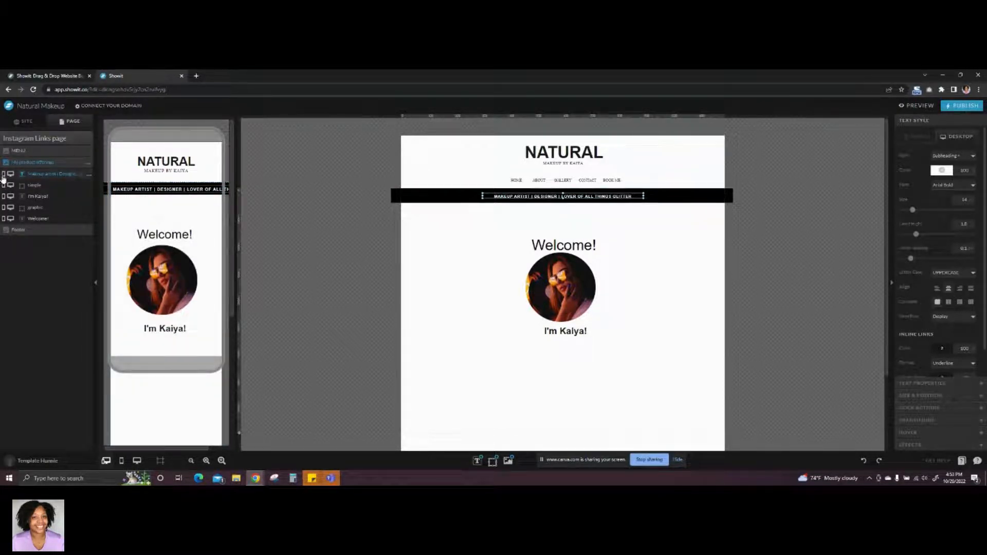
left_click(3, 175)
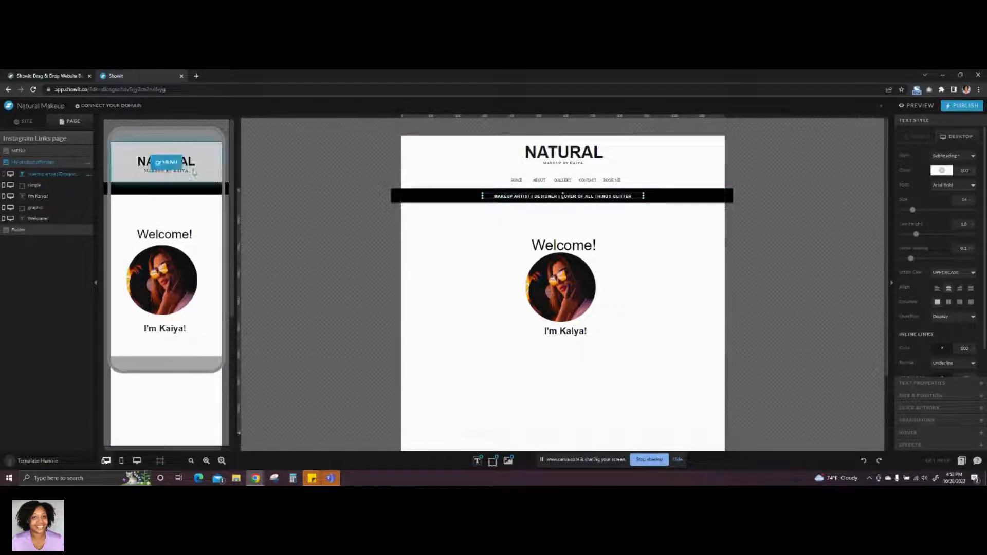
- Duplicate the tagline and place the copy on the black bar to the left of the original on desktop
left_click(89, 176)
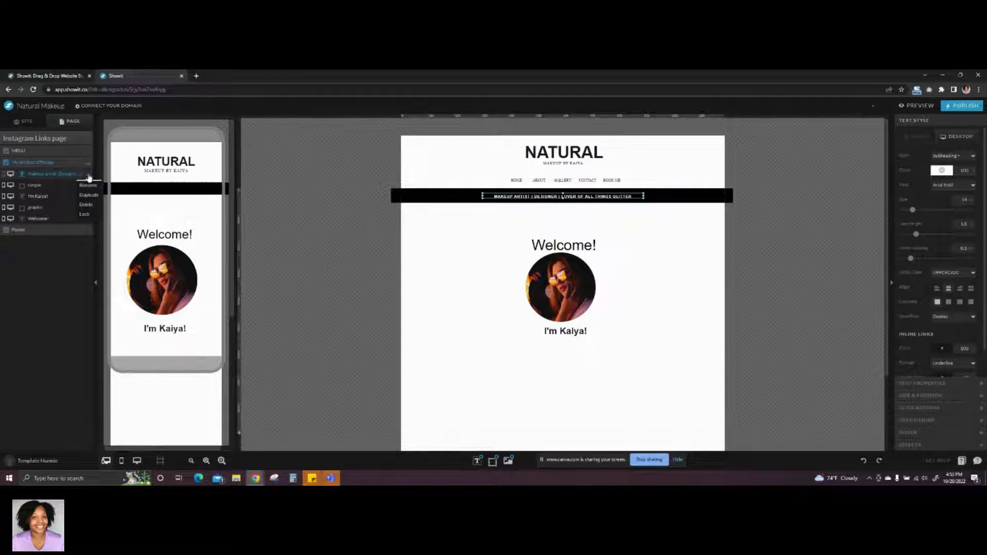
left_click(88, 198)
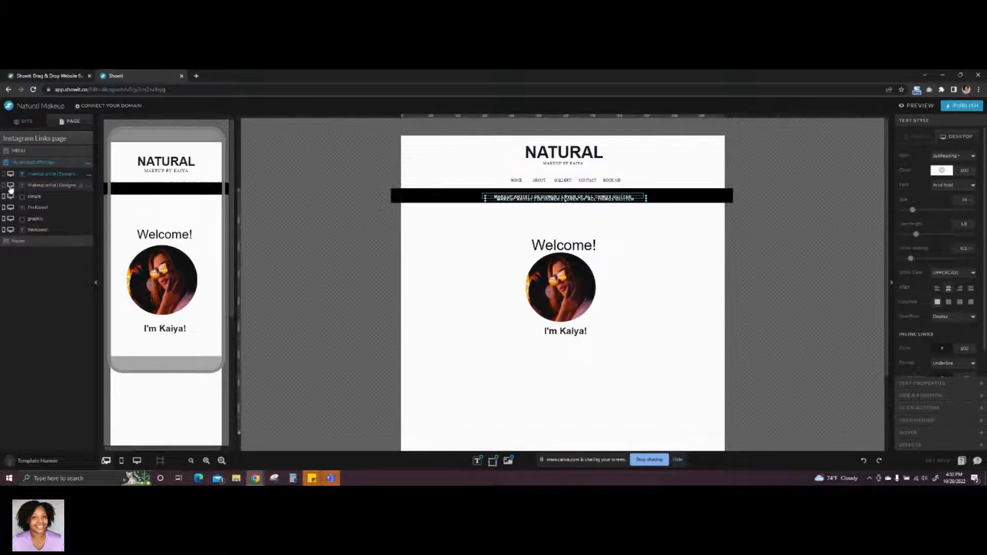
left_click_drag(547, 200, 515, 219)
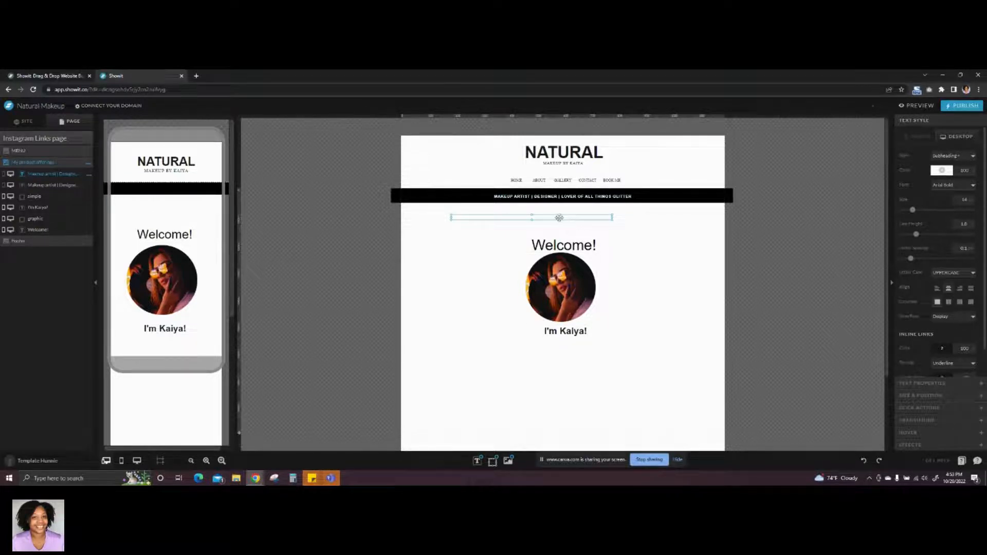
left_click_drag(548, 217, 460, 196)
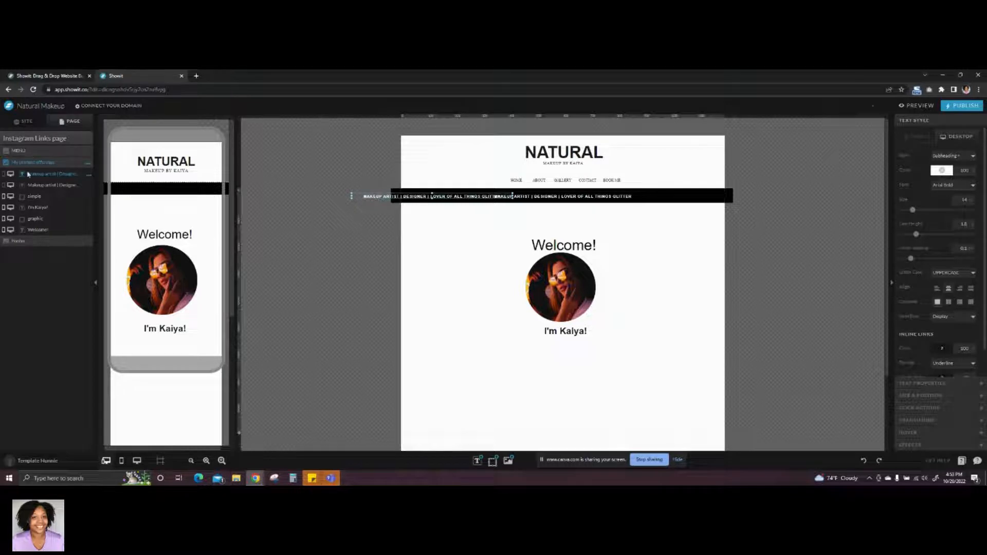
- Try switching the original tagline's visibility on and off in the mobile and desktop layouts
left_click(4, 186)
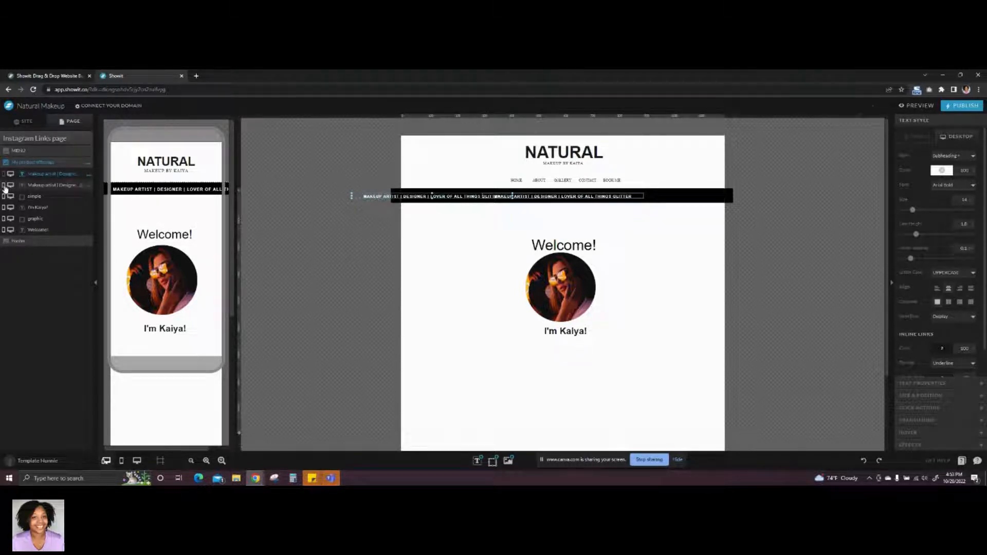
left_click(10, 186)
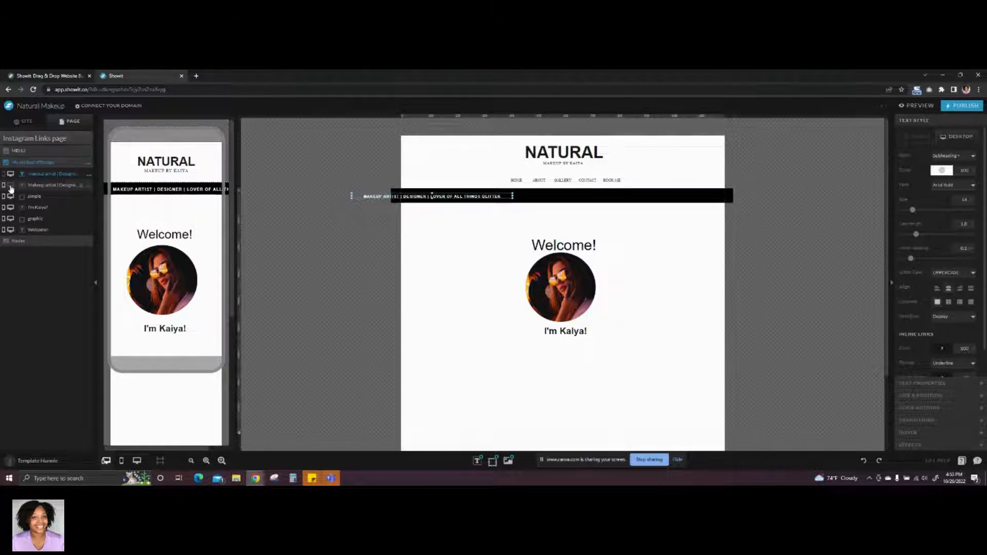
left_click(11, 186)
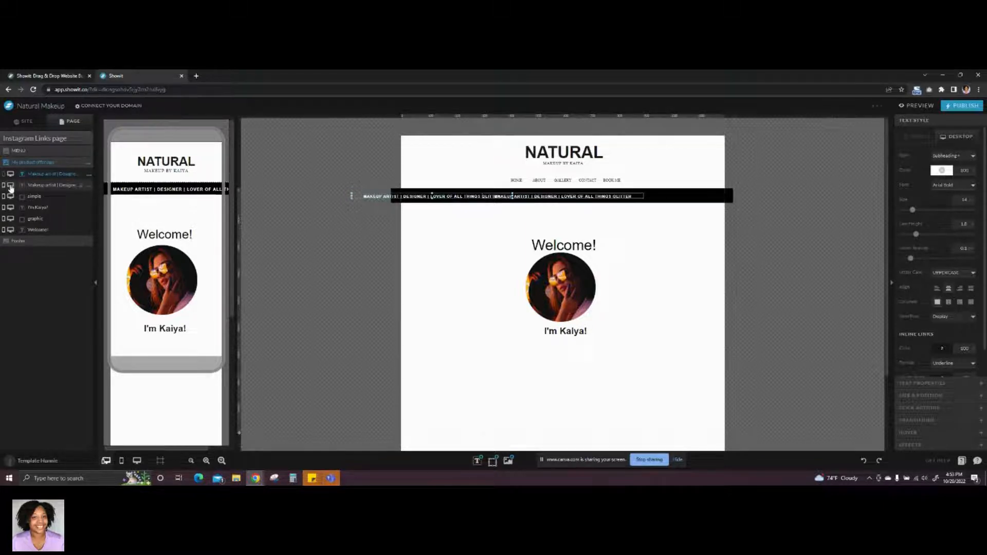
left_click(3, 186)
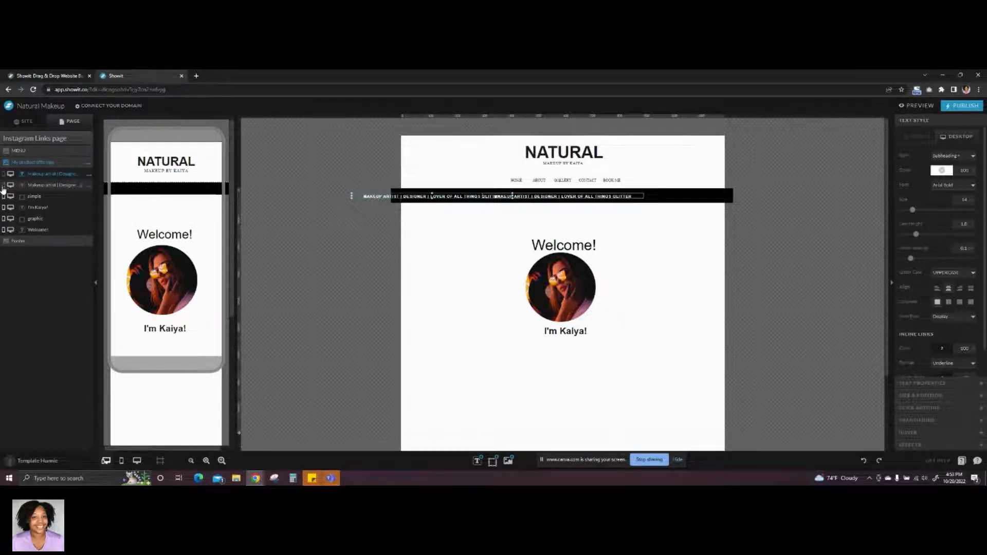
left_click(37, 186)
left_click(42, 174)
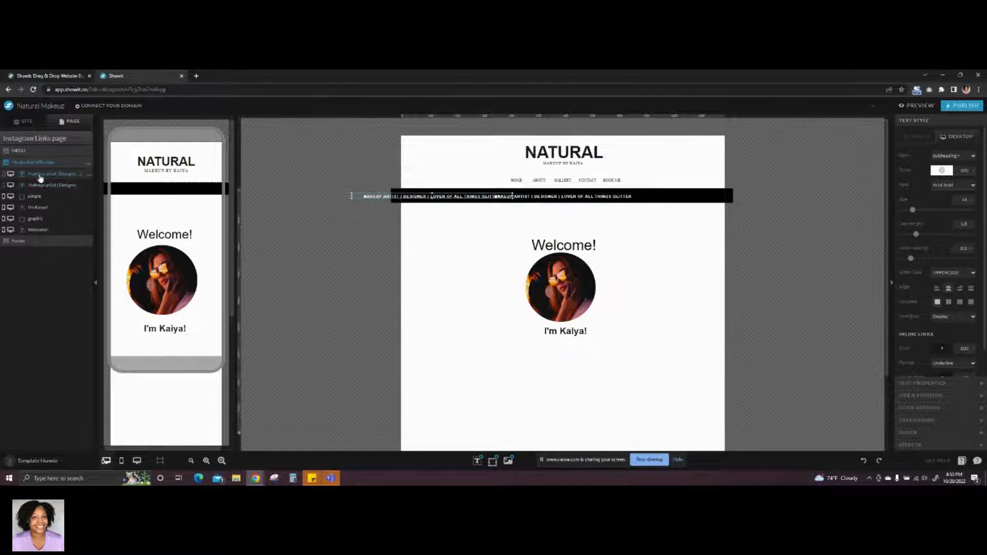
- Show the tagline copy in the mobile layout and hide it in the desktop layout
left_click(3, 175)
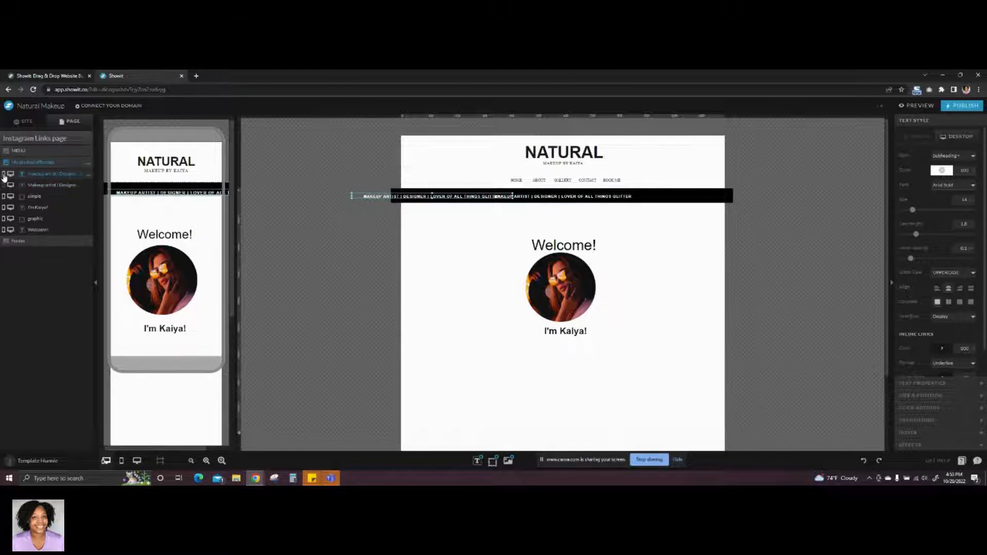
left_click(10, 175)
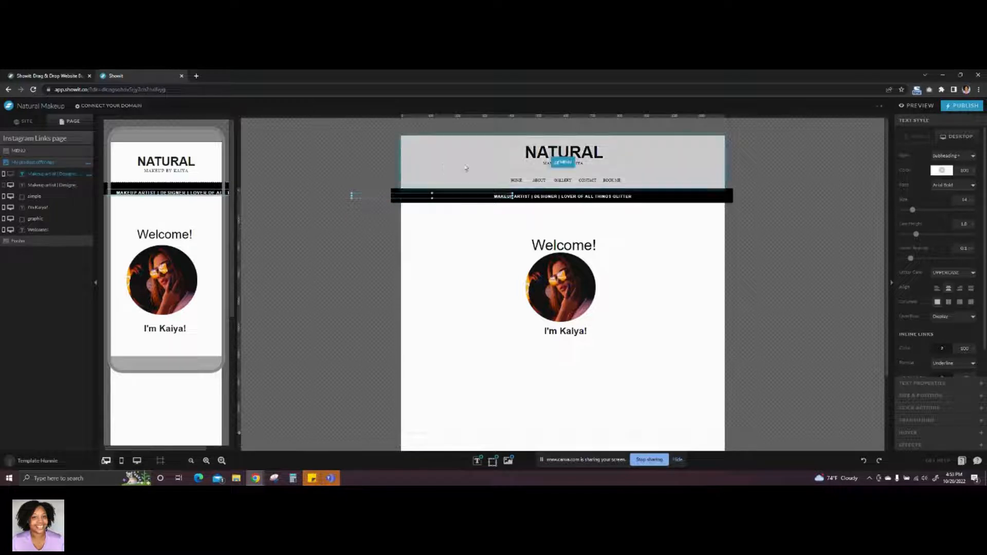
left_click(464, 257)
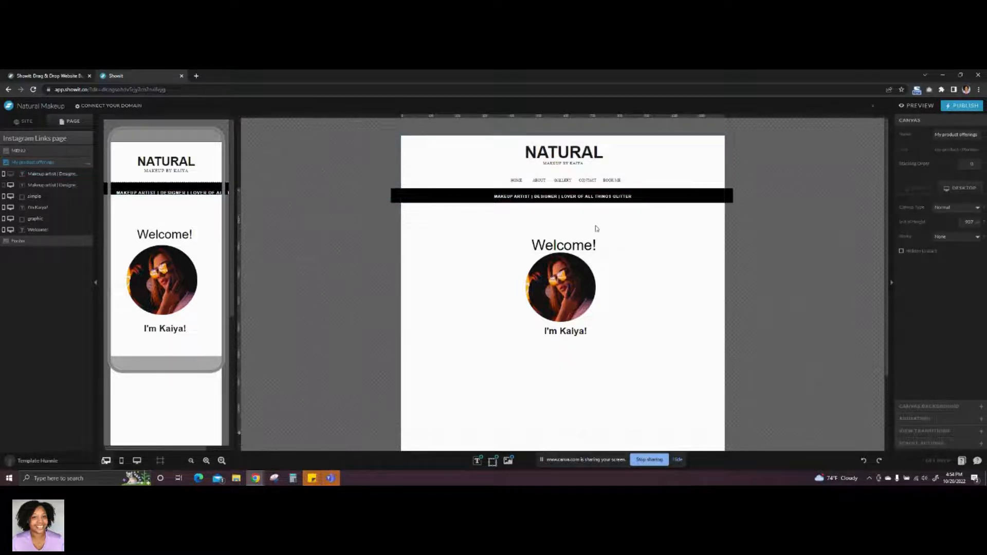
- In the mobile-only view, move the tagline copy onto the black bar and narrow its text box to fit inside the canvas
left_click(122, 461)
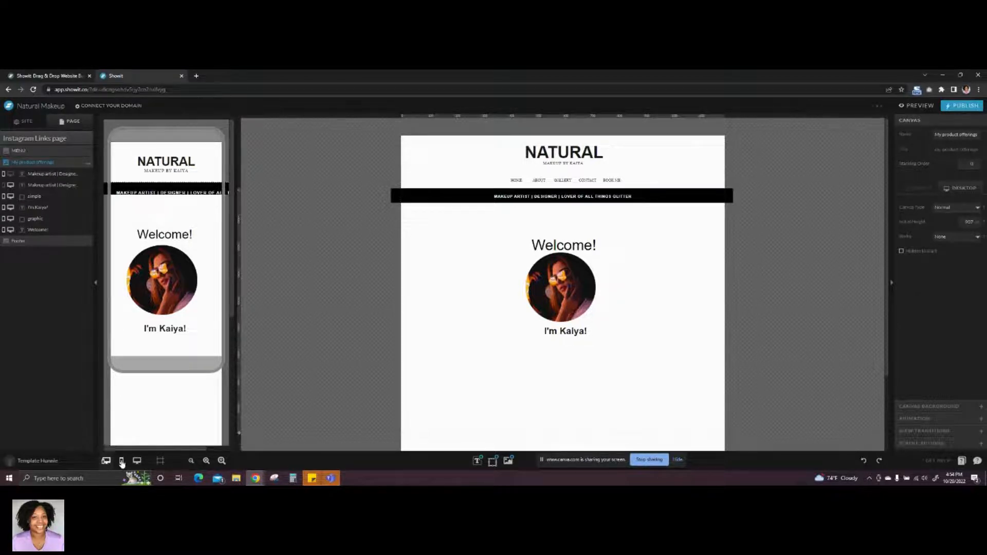
left_click_drag(491, 194, 492, 188)
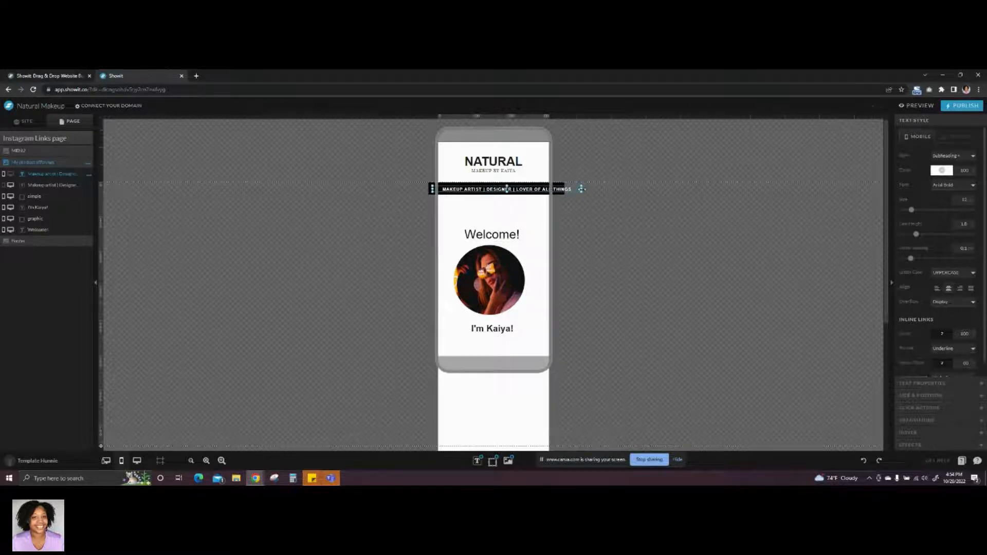
left_click_drag(581, 189, 502, 189)
double_click(503, 188)
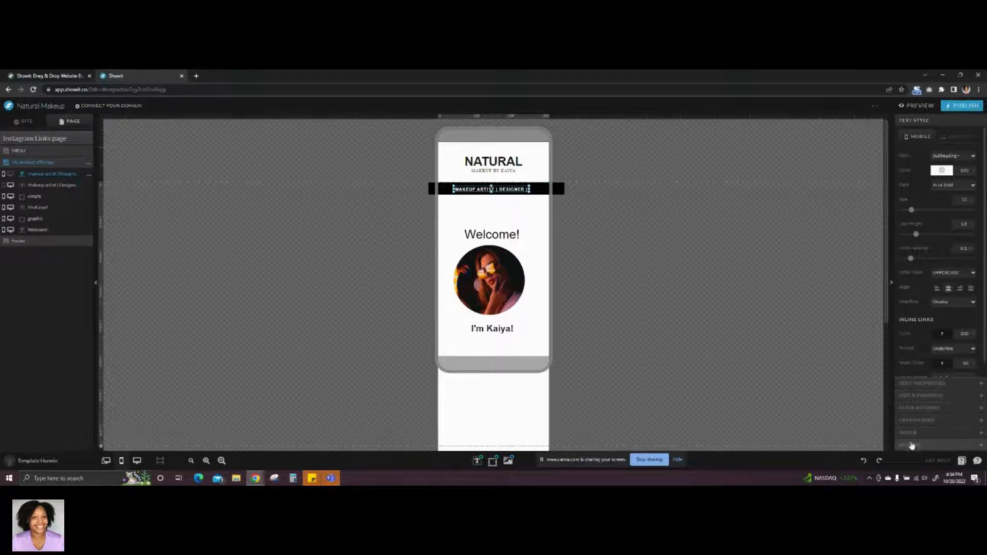
- Center the mobile tagline horizontally on the canvas and extend its text box downward to fit a second line
left_click(920, 395)
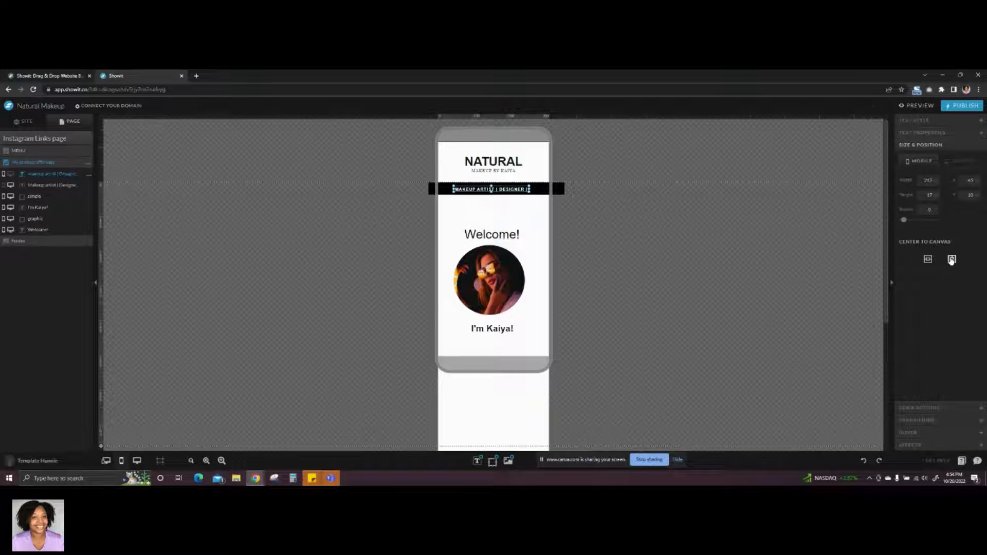
left_click(951, 259)
left_click_drag(494, 191, 493, 202)
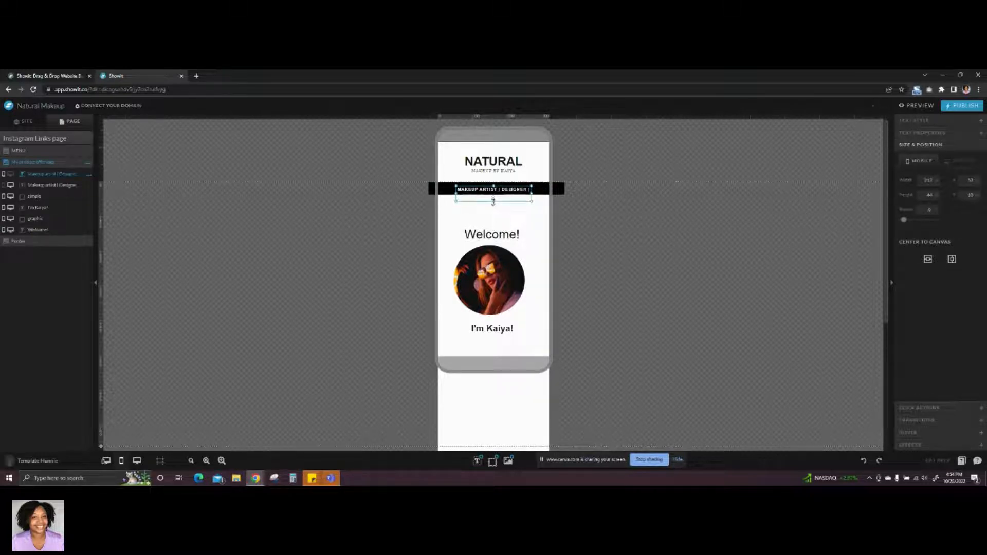
- Extend the mobile black bar downward to about 77 high, then widen the tagline to fit on two lines and recenter it
left_click(546, 189)
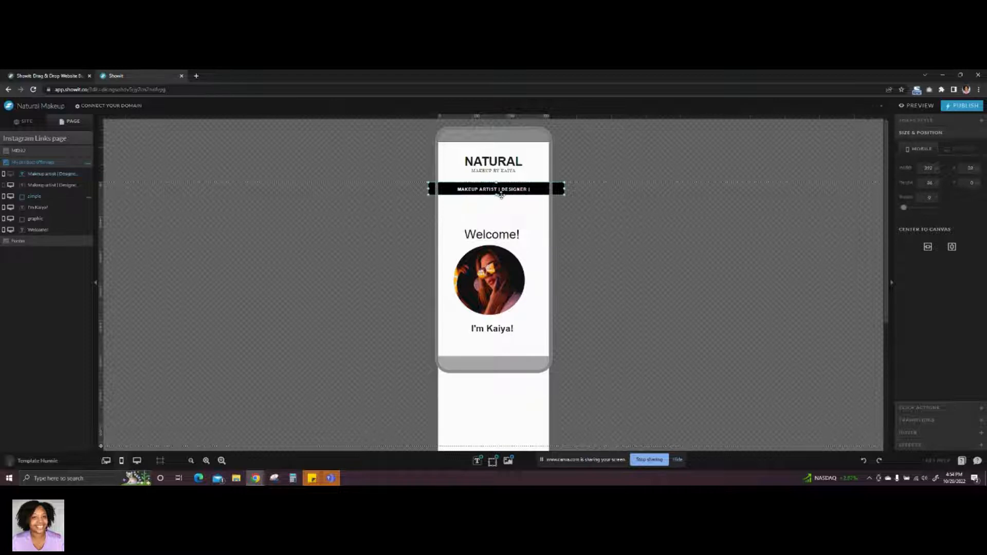
left_click_drag(496, 196, 495, 209)
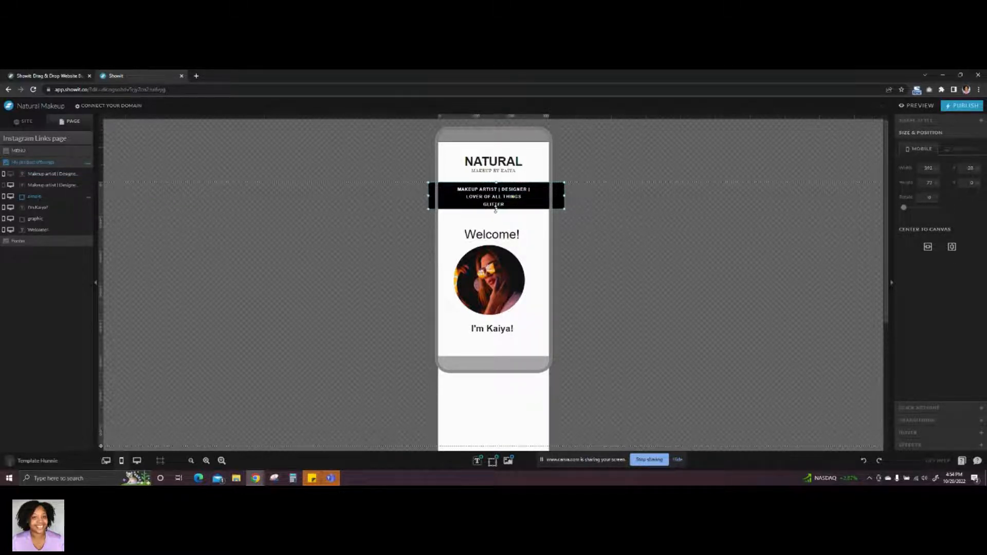
left_click(495, 195)
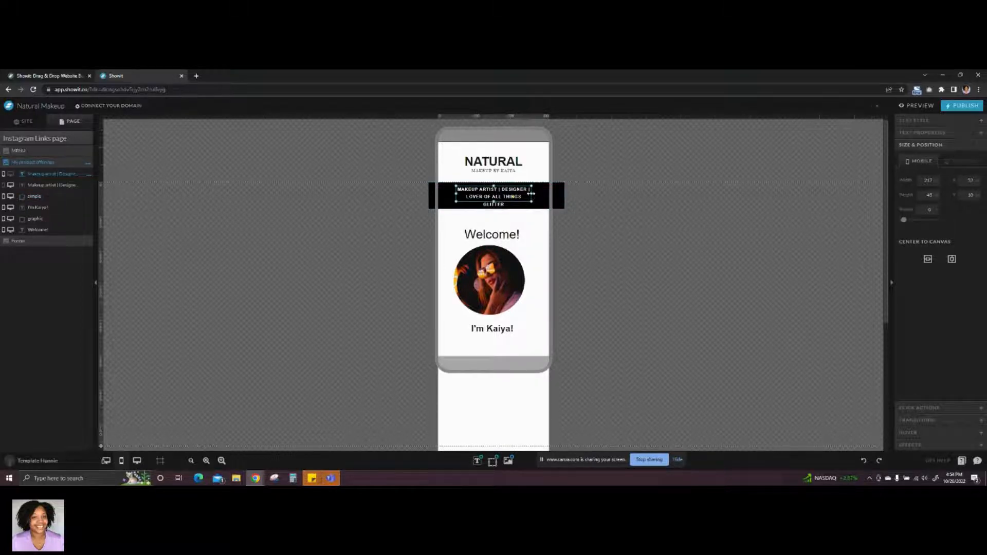
left_click_drag(531, 194, 534, 194)
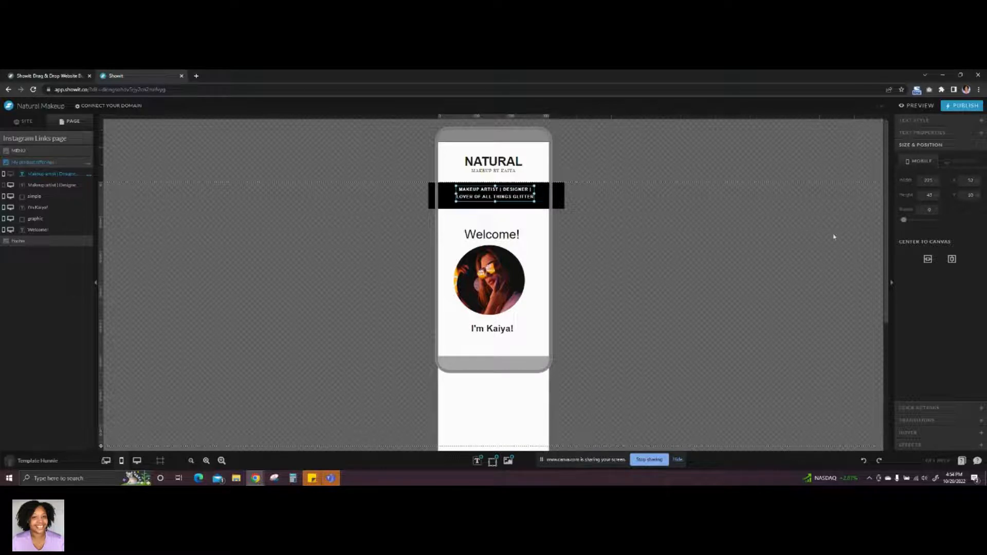
left_click(950, 258)
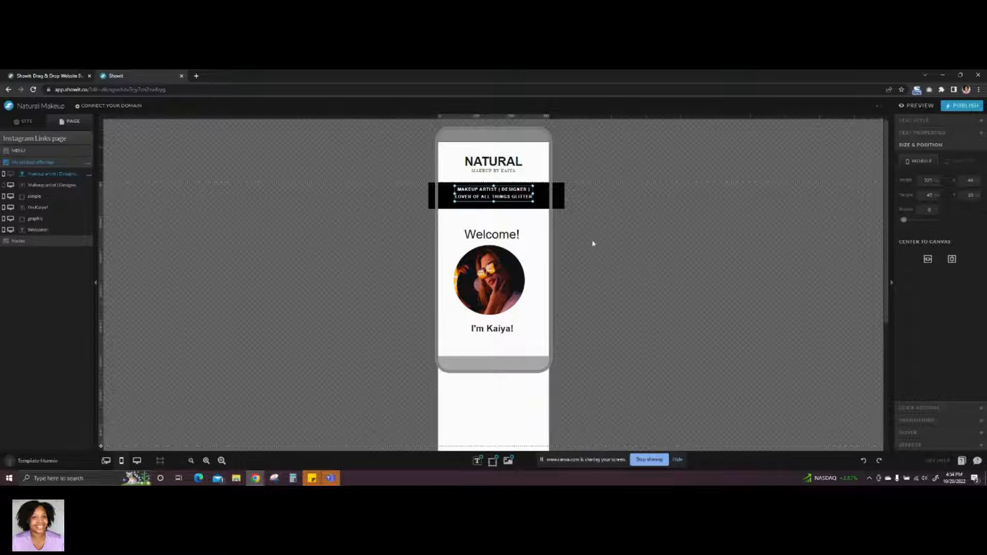
- Reduce the mobile black bar's height to about 60 so it ends just below the two-line tagline
left_click(625, 248)
left_click(496, 207)
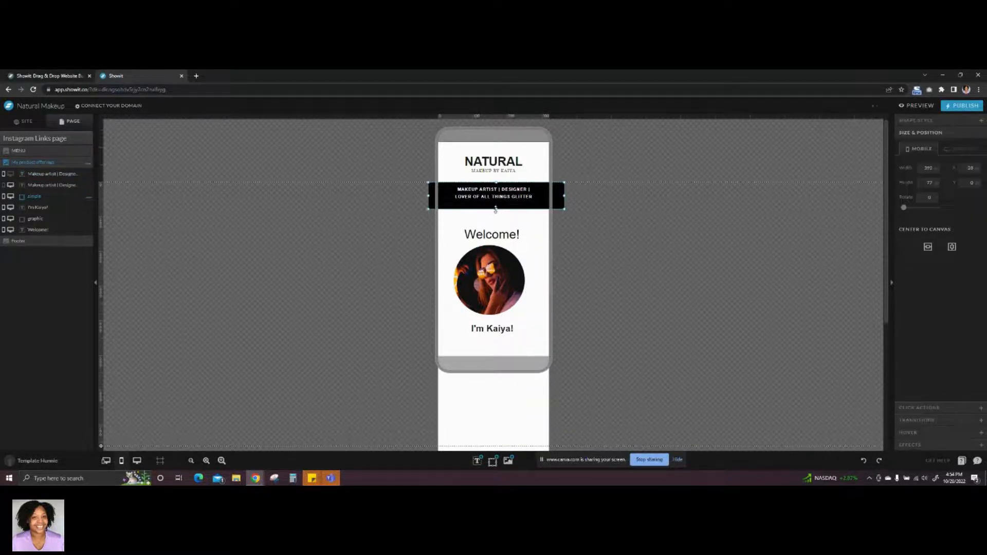
left_click_drag(496, 208, 496, 203)
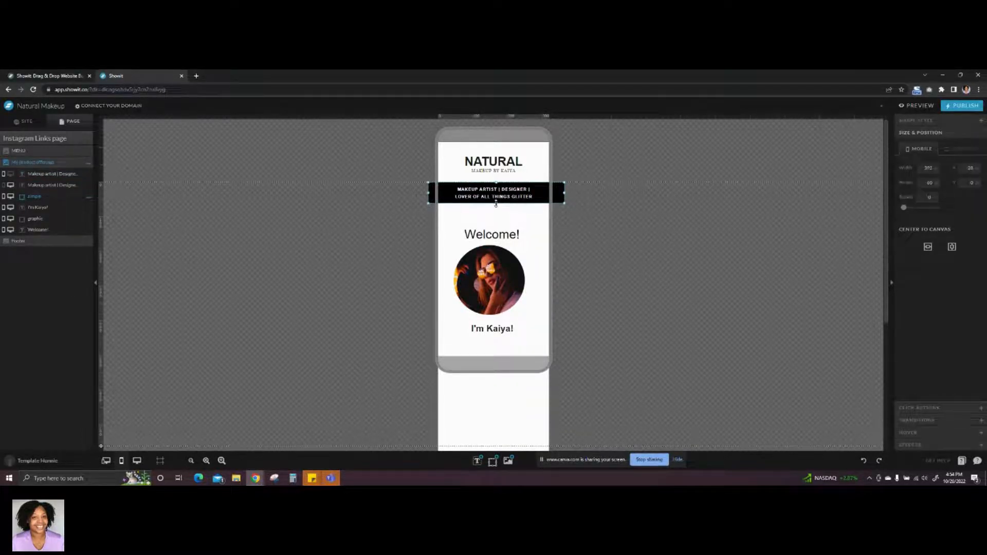
left_click(532, 221)
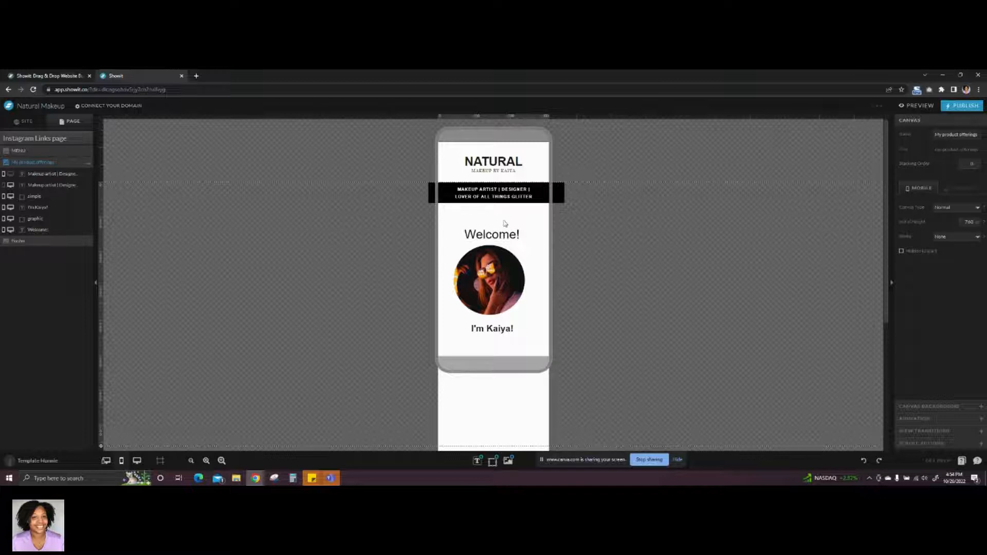
- Move the welcome title, circular portrait and introduction line up together, close beneath the black bar in the mobile layout
left_click_drag(491, 221, 496, 342)
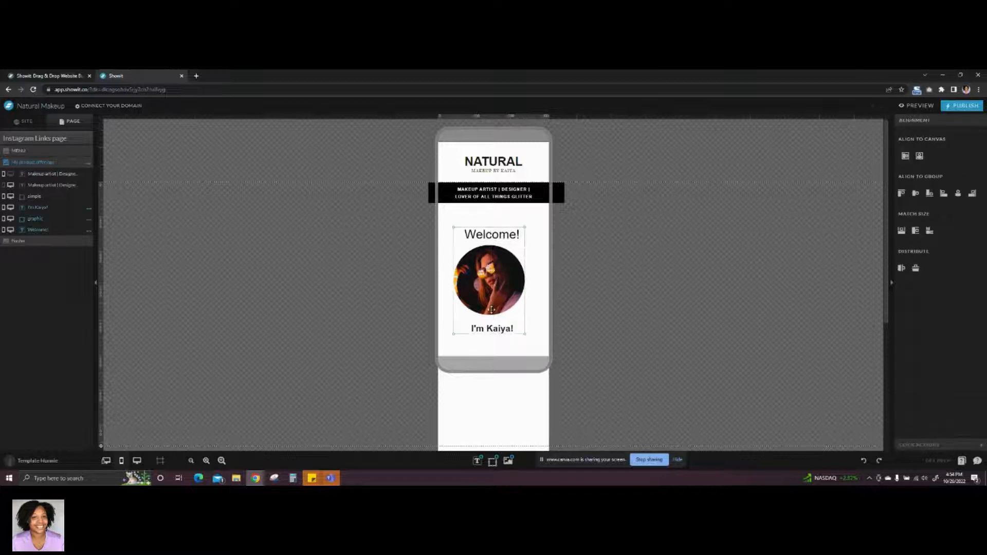
left_click_drag(491, 301, 495, 292)
left_click(523, 343)
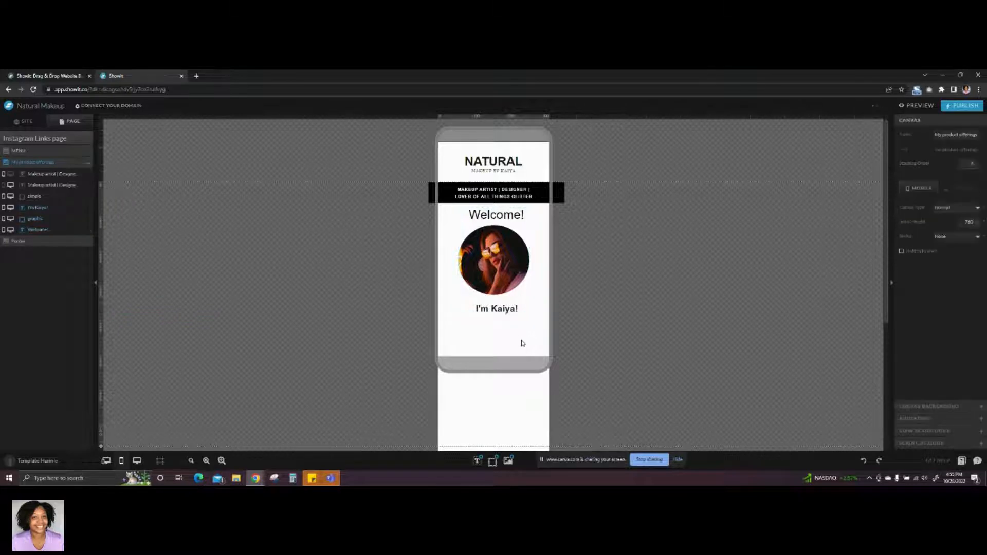
- Return to the combined view and move the desktop welcome title, portrait and introduction line up together toward the black bar
left_click(106, 461)
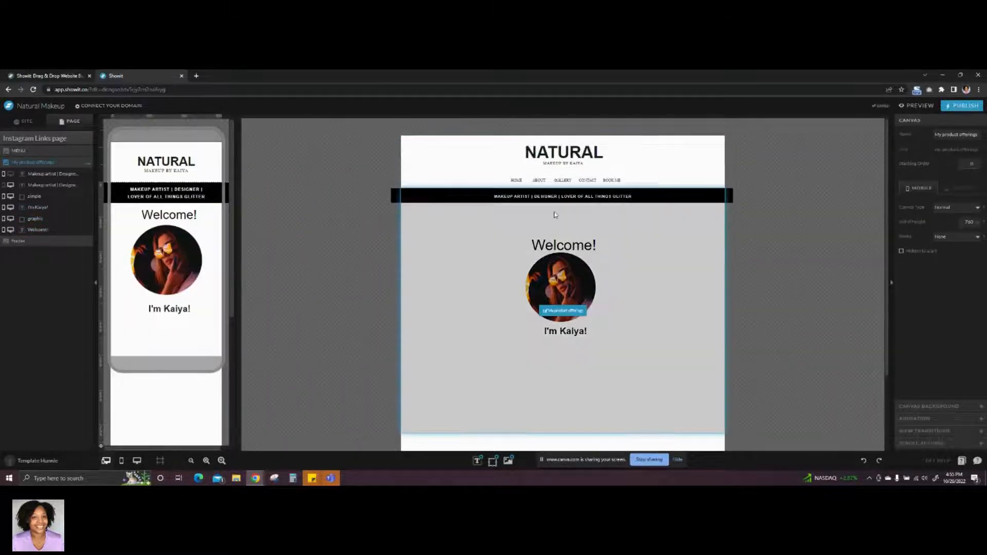
left_click_drag(558, 222, 560, 371)
left_click_drag(564, 317, 564, 304)
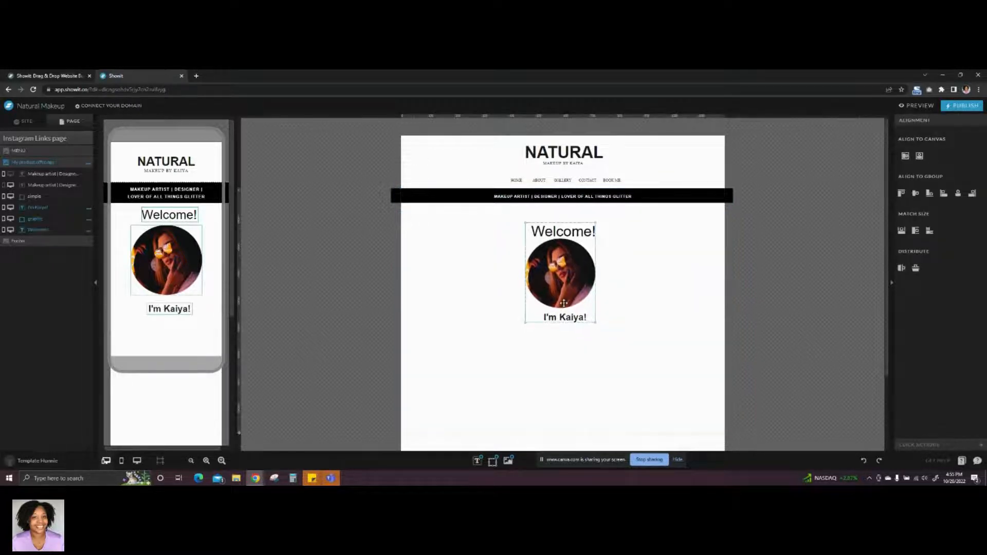
left_click(547, 366)
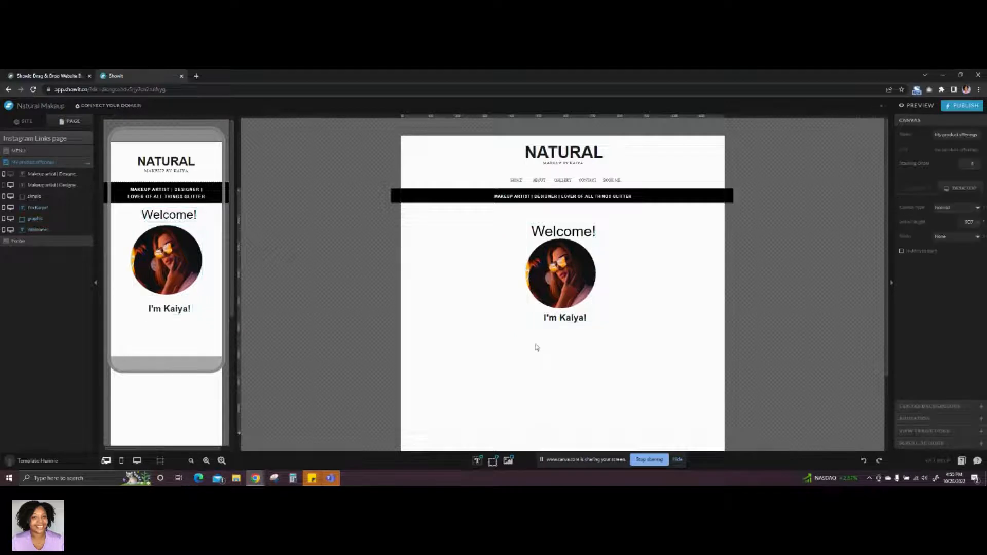
- Center the group of welcome title, portrait and introduction line horizontally on both the desktop and mobile canvases
left_click_drag(600, 236, 605, 224)
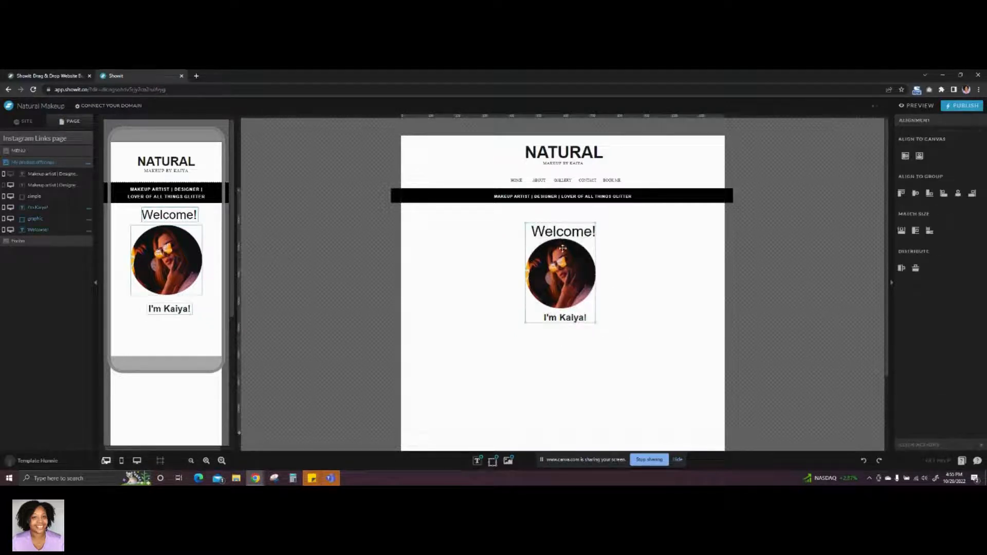
left_click(920, 156)
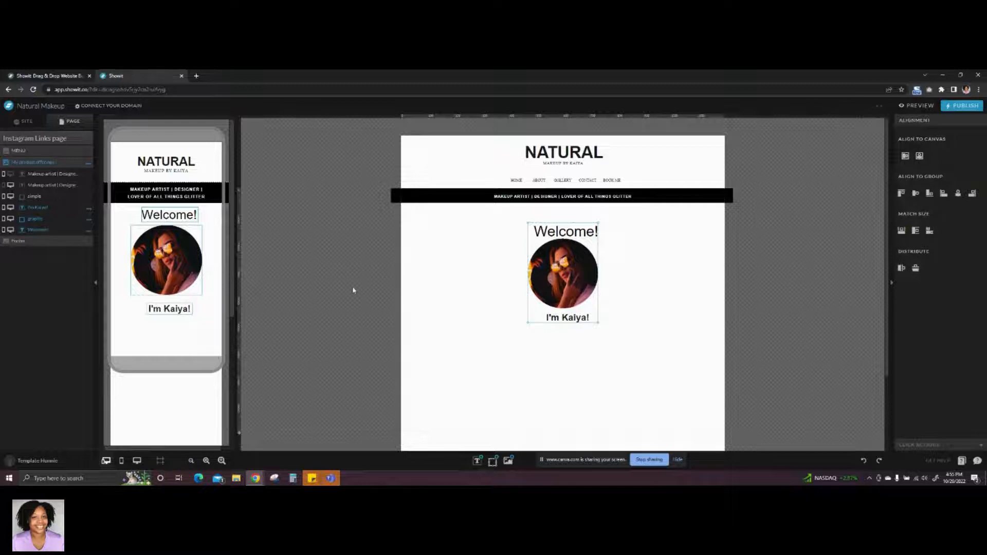
left_click(167, 316)
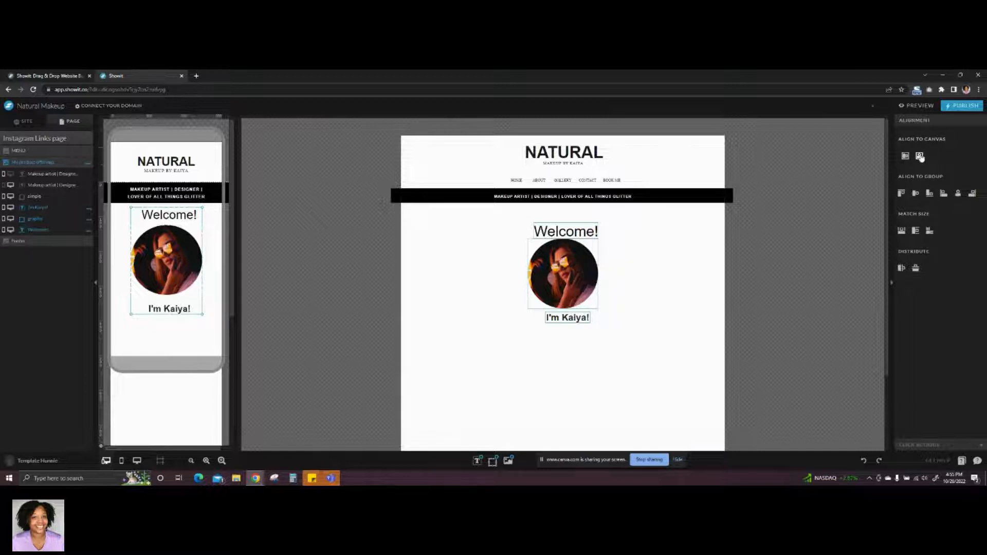
left_click(920, 156)
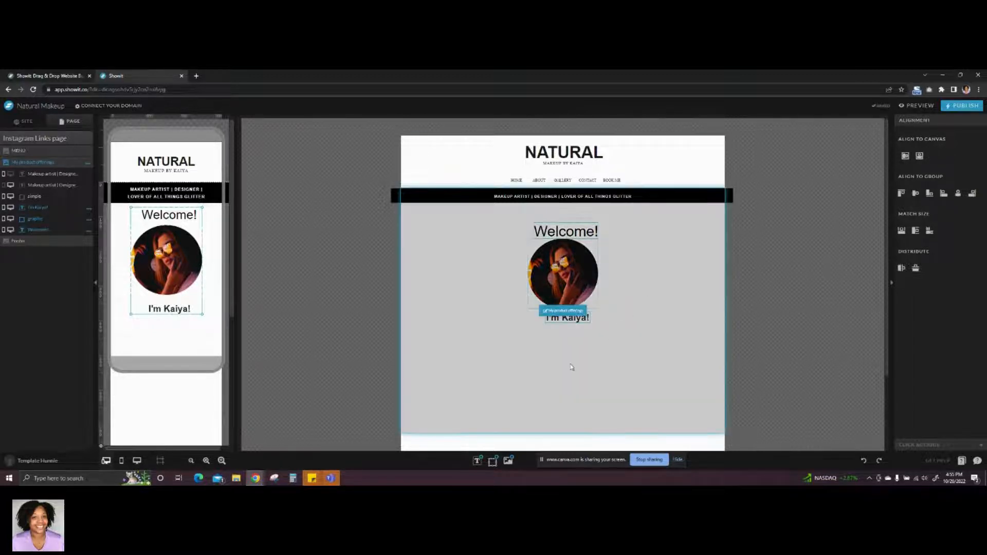
left_click(572, 366)
left_click(572, 366)
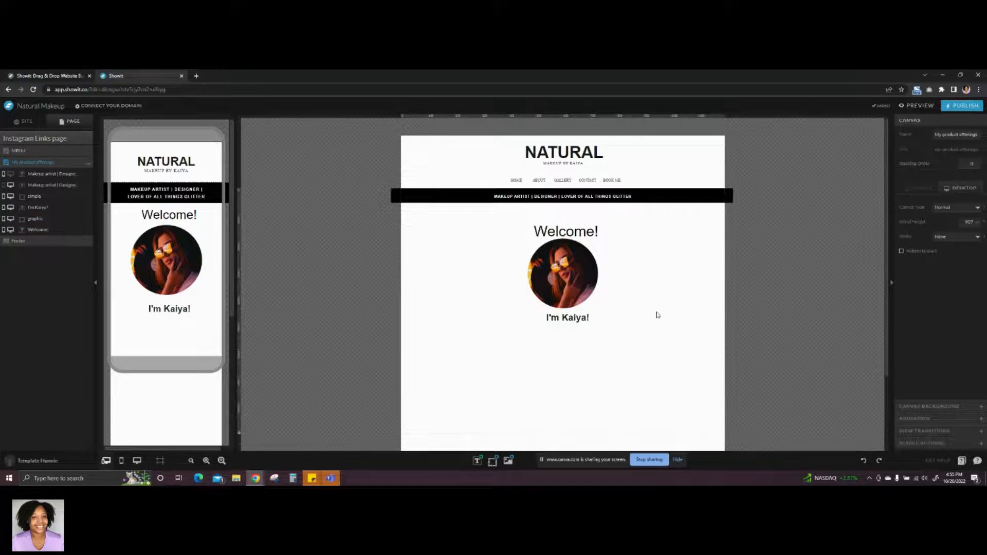
- Add a black rectangle and size it to about 347 by 59 beneath the introduction line on desktop as a button shape
scroll(653, 315, "down", 1)
scroll(653, 315, "down", 1)
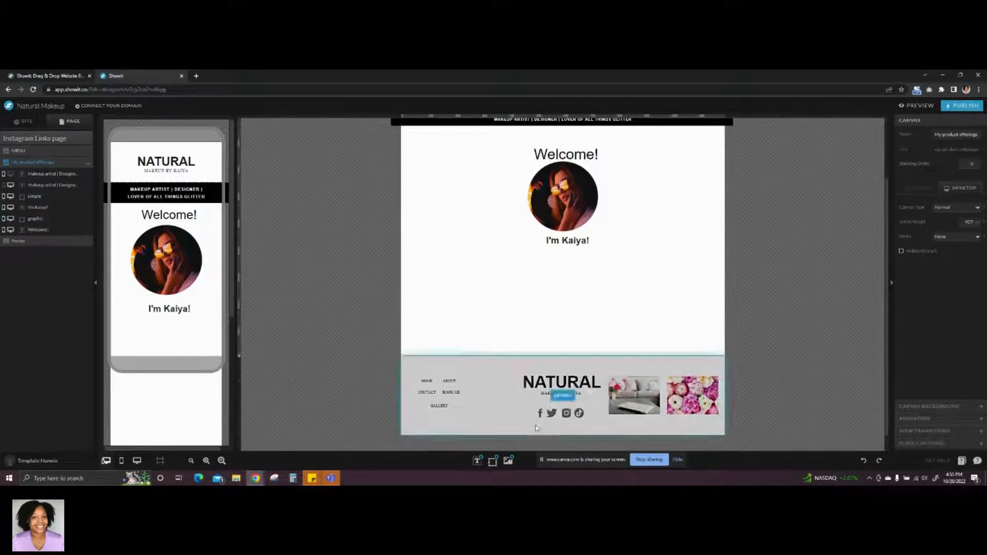
left_click(492, 461)
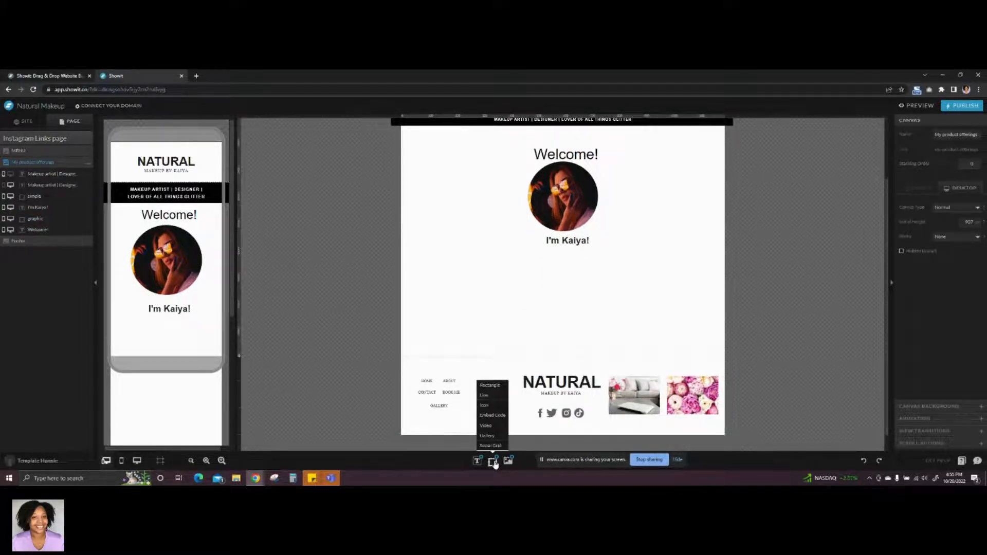
left_click(488, 387)
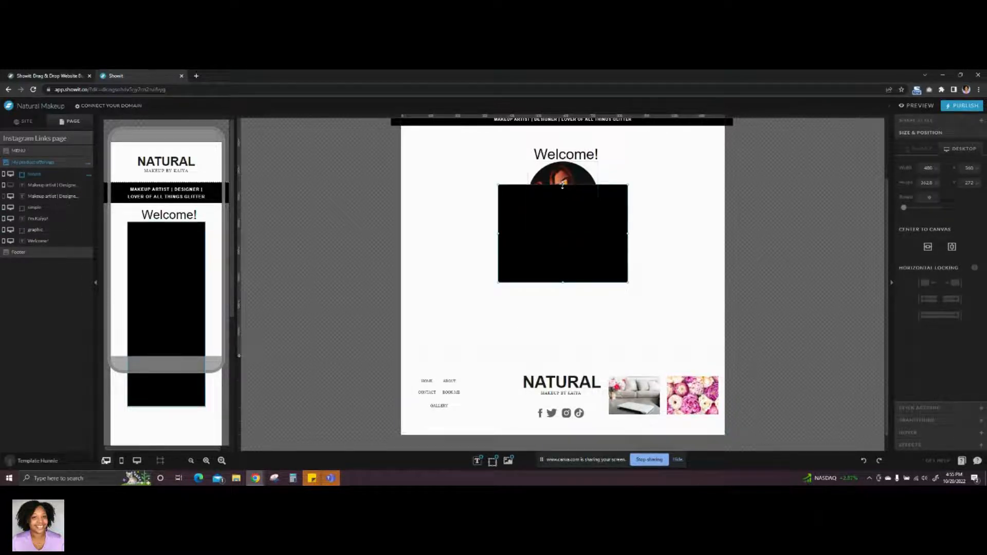
left_click_drag(564, 185, 573, 274)
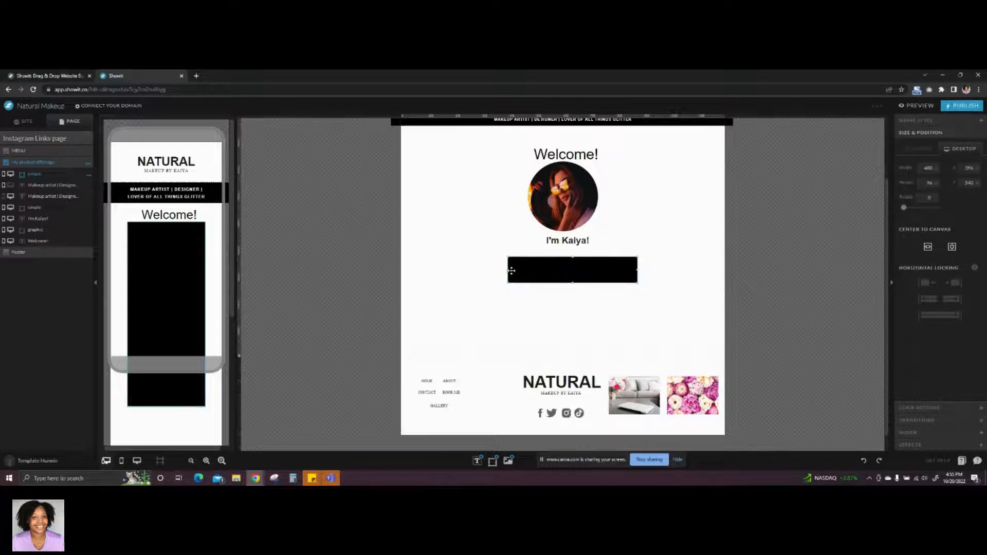
left_click_drag(510, 270, 526, 270)
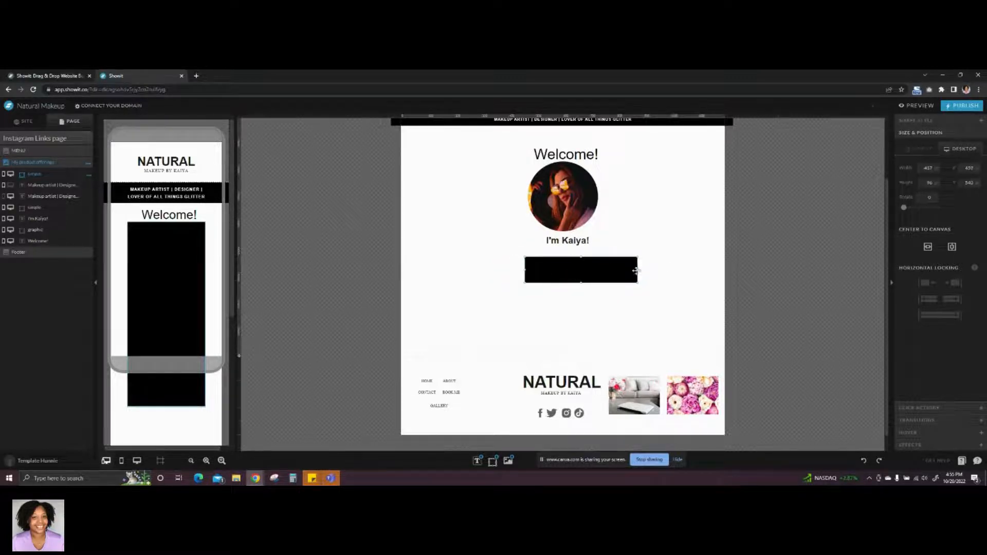
left_click_drag(638, 270, 580, 269)
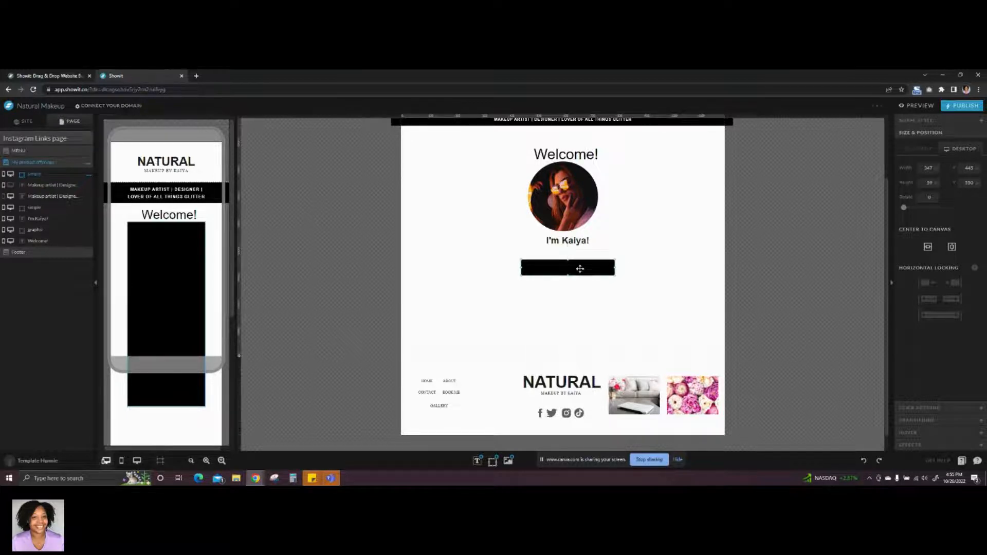
left_click(585, 286)
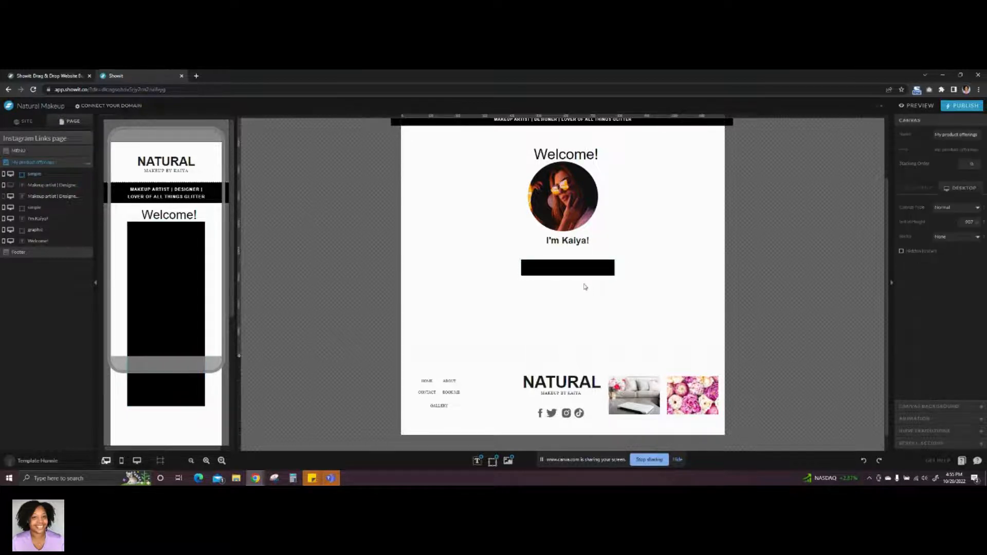
- Change the fill color of the black button rectangle on desktop to golden yellow using a custom color
left_click(561, 267)
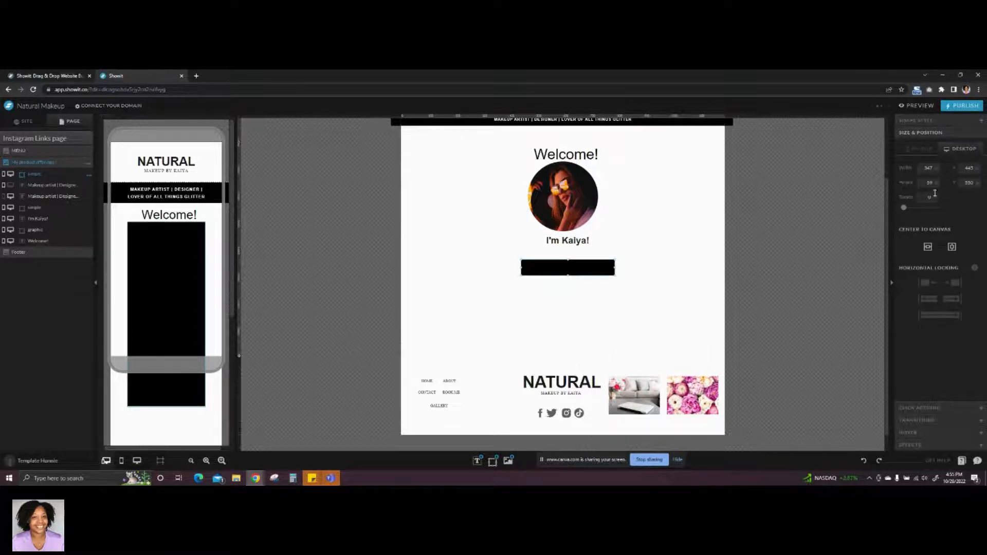
left_click(908, 122)
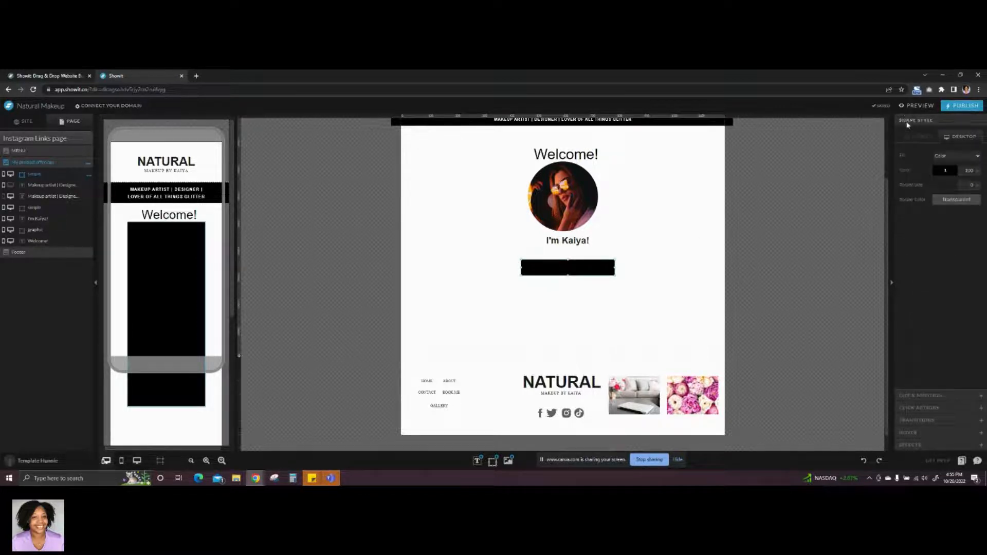
left_click(938, 171)
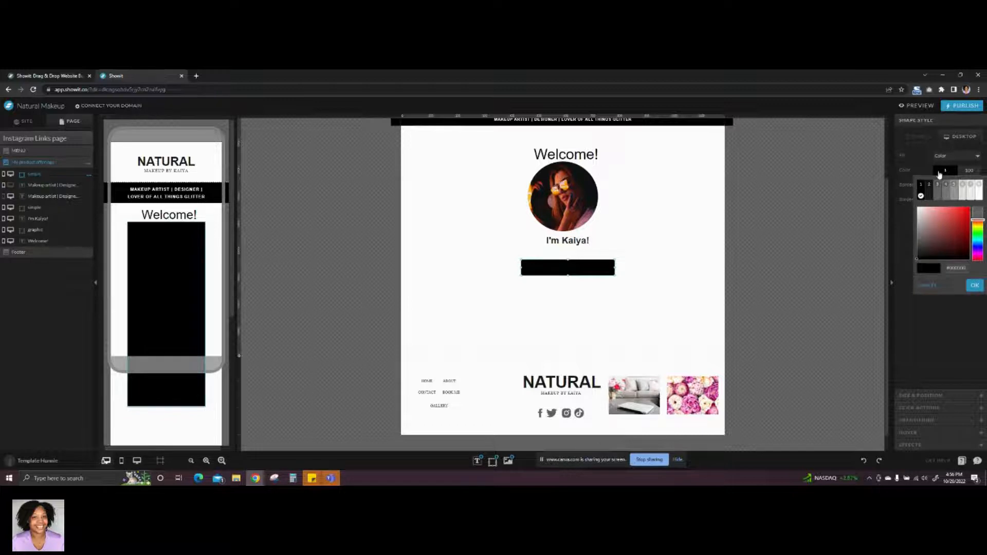
left_click_drag(980, 223, 981, 228)
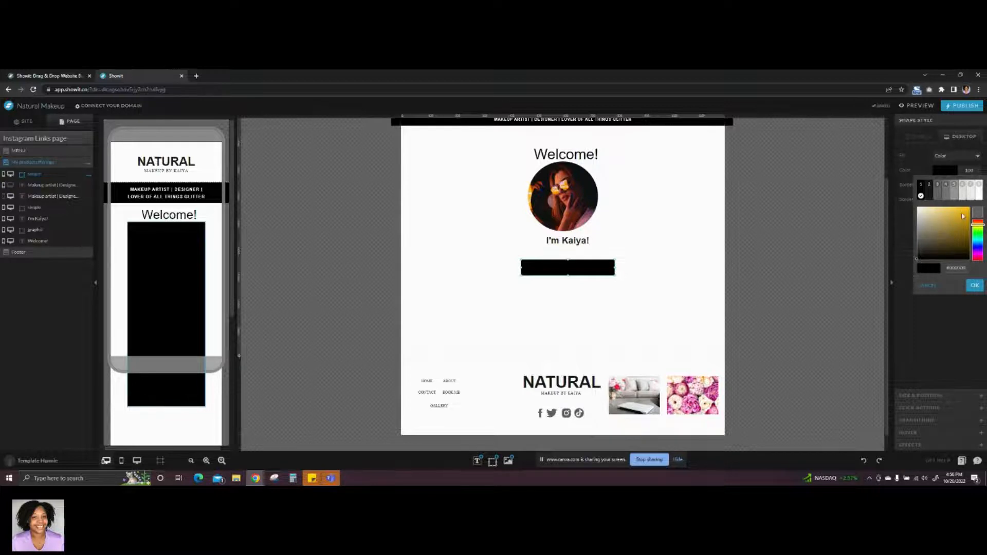
left_click(966, 216)
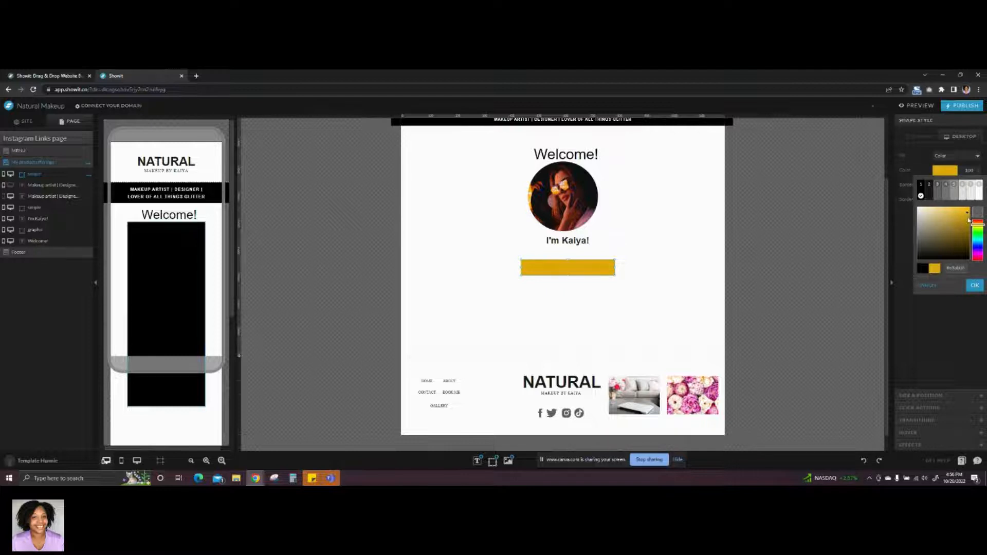
left_click(975, 285)
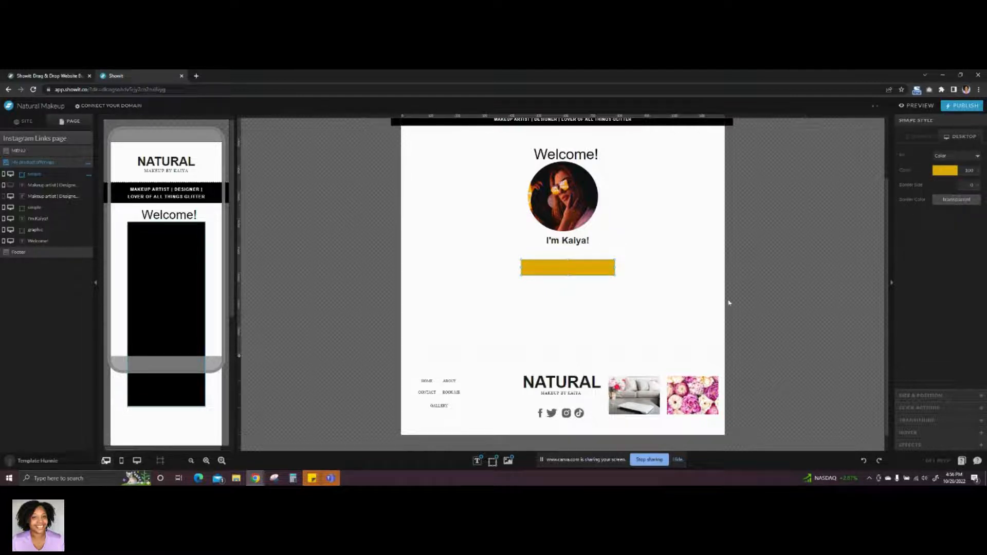
left_click(557, 308)
- Apply an outer drop shadow to the yellow button rectangle on desktop
left_click(570, 269)
left_click(908, 444)
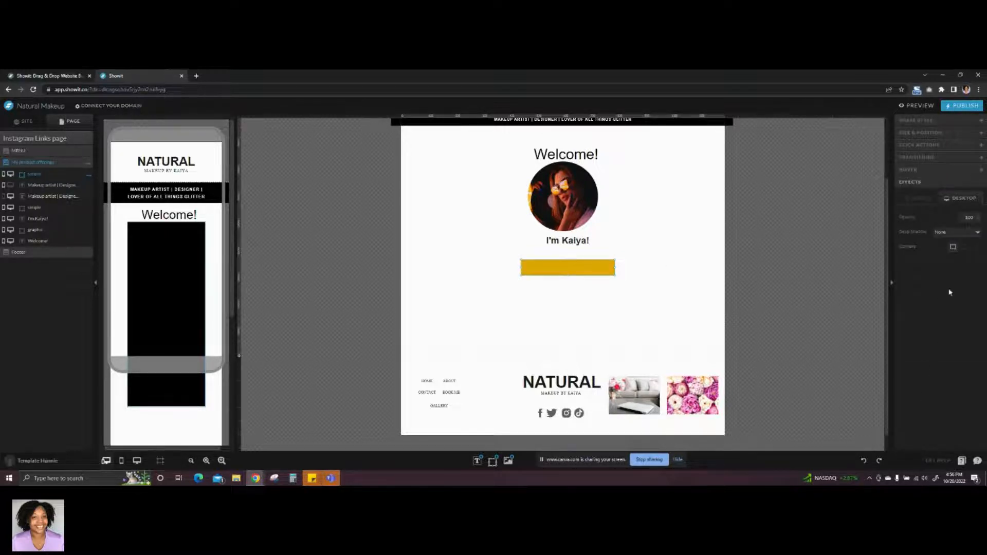
left_click(956, 233)
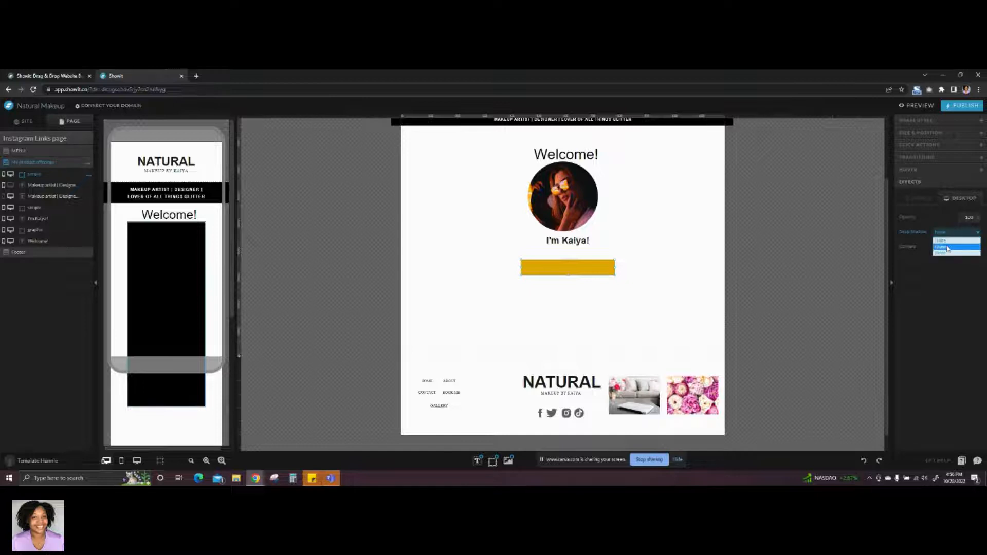
left_click(949, 248)
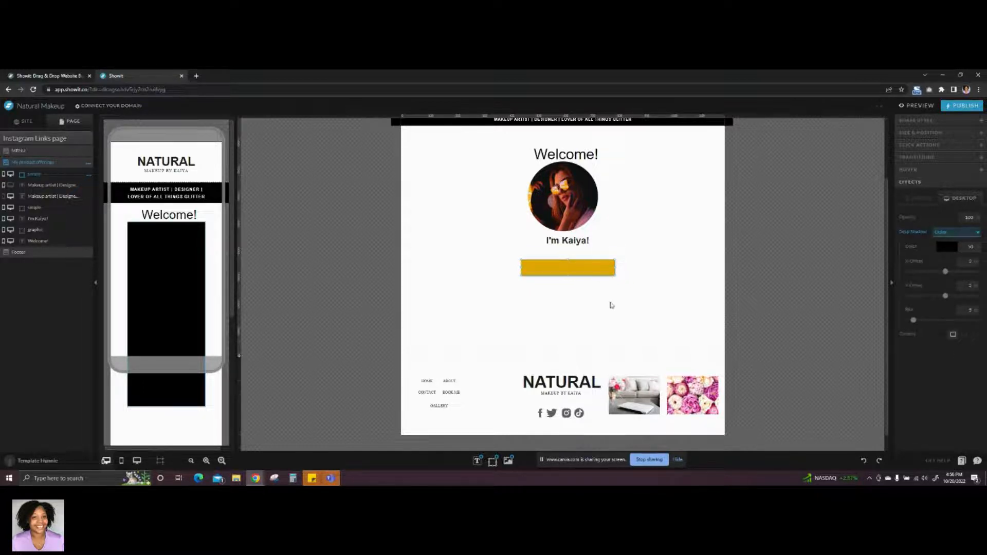
left_click(568, 320)
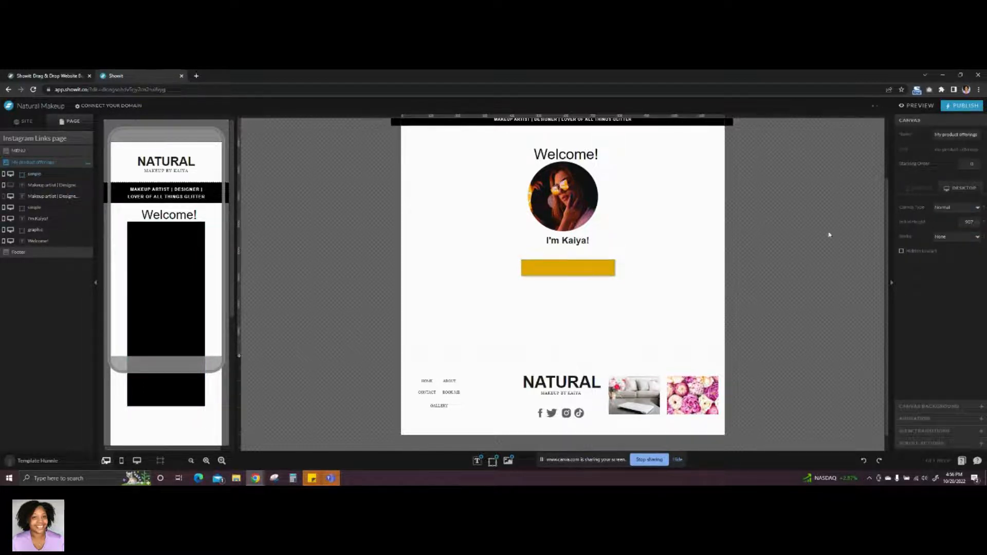
- Try rounded and elliptical corners on the yellow rectangle, including a radius of 25, and return to square corners
left_click(602, 274)
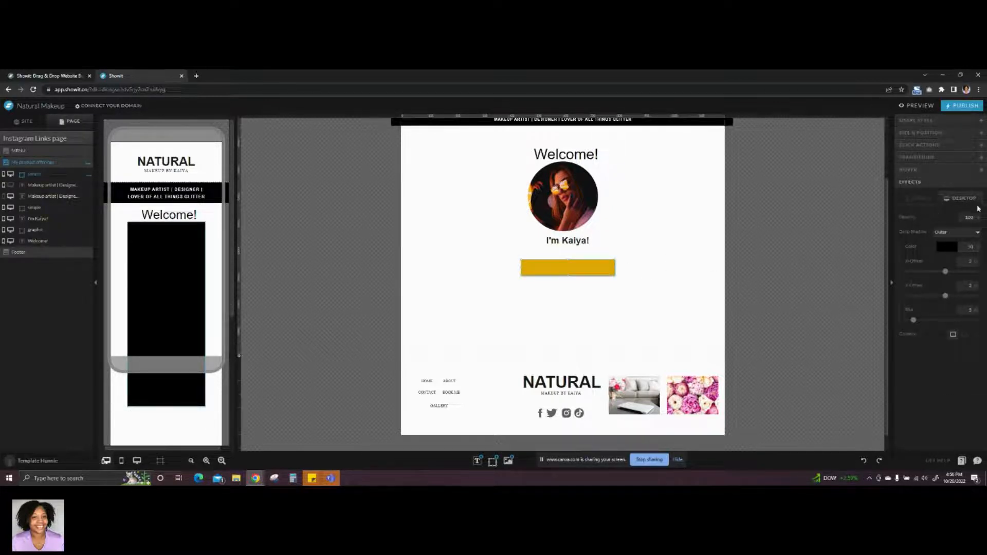
left_click(964, 335)
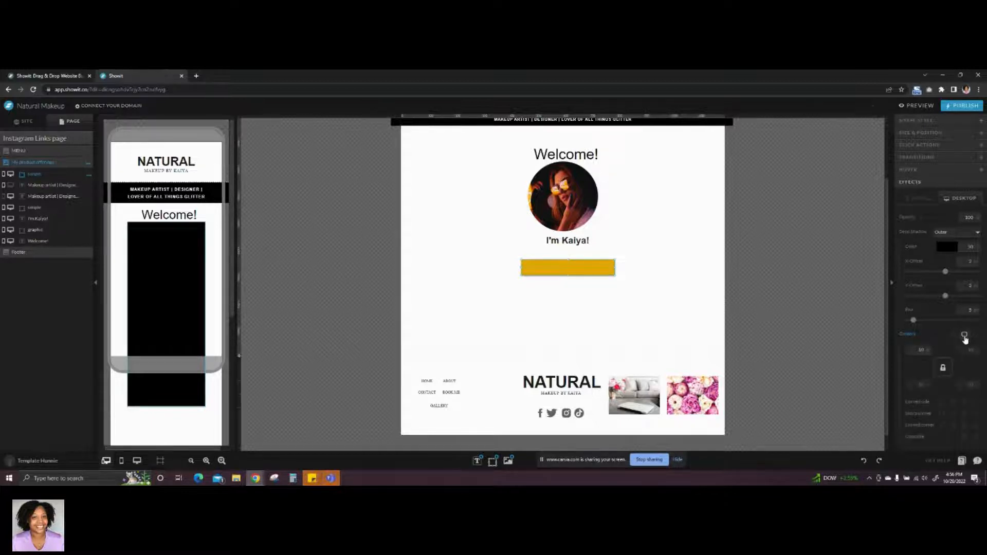
left_click(602, 332)
left_click(568, 267)
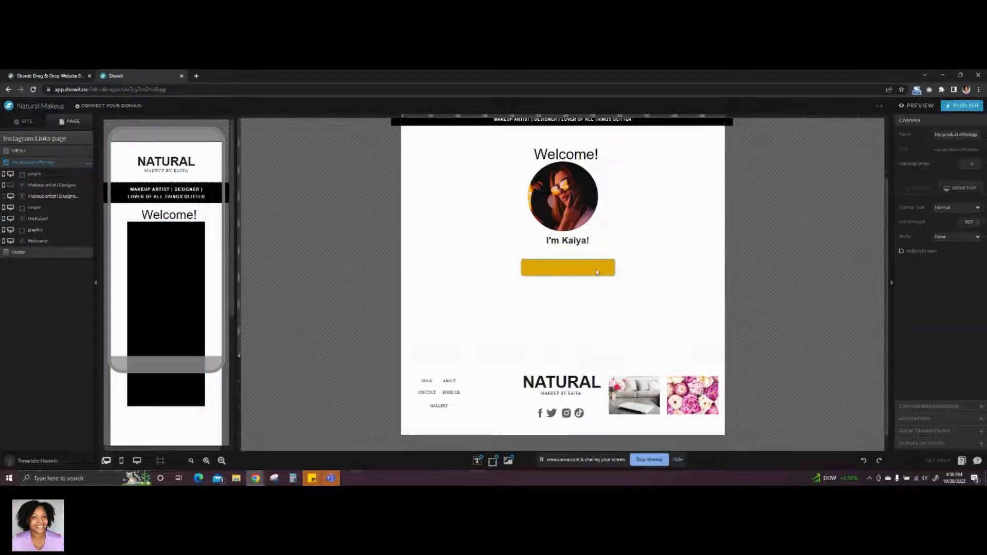
left_click(977, 335)
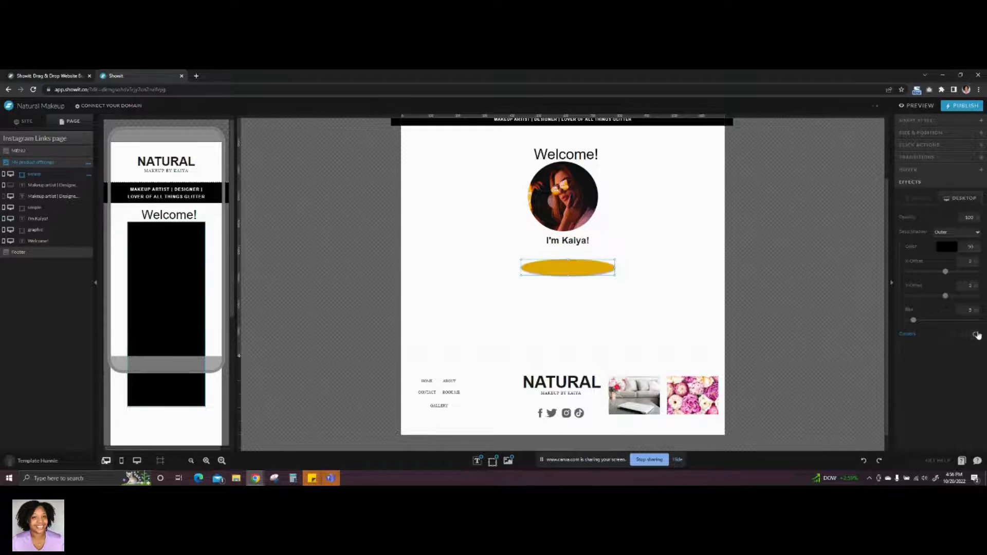
left_click(964, 335)
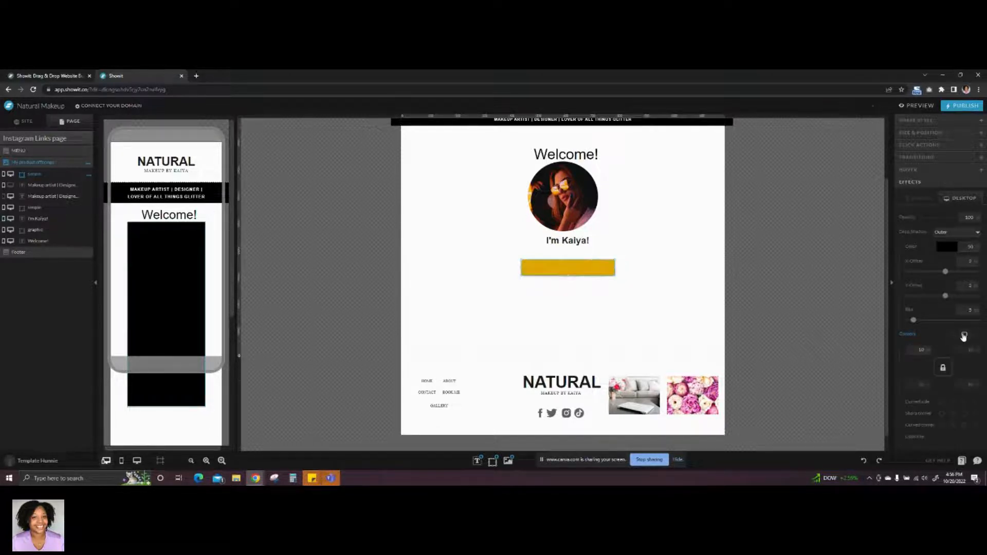
left_click(926, 349)
left_click(641, 330)
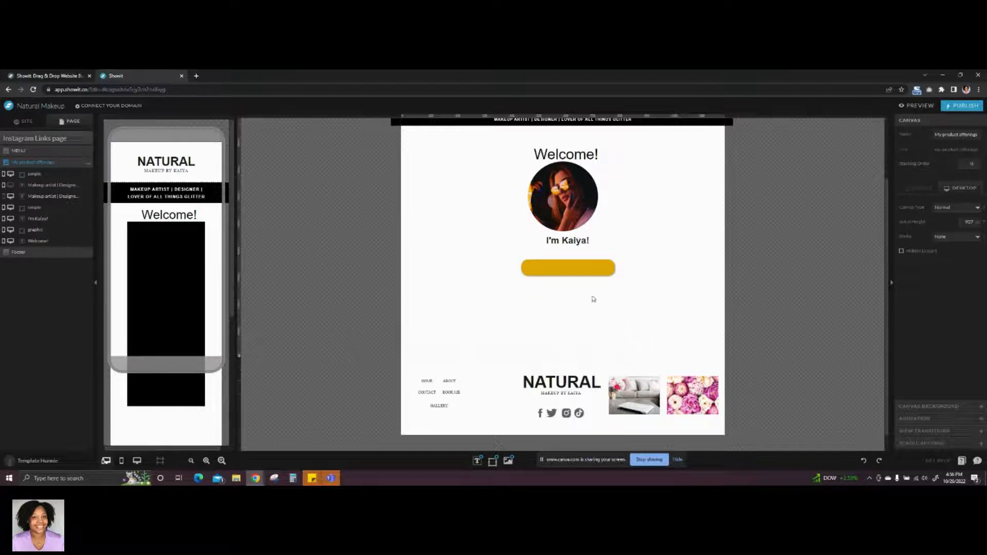
left_click(593, 273)
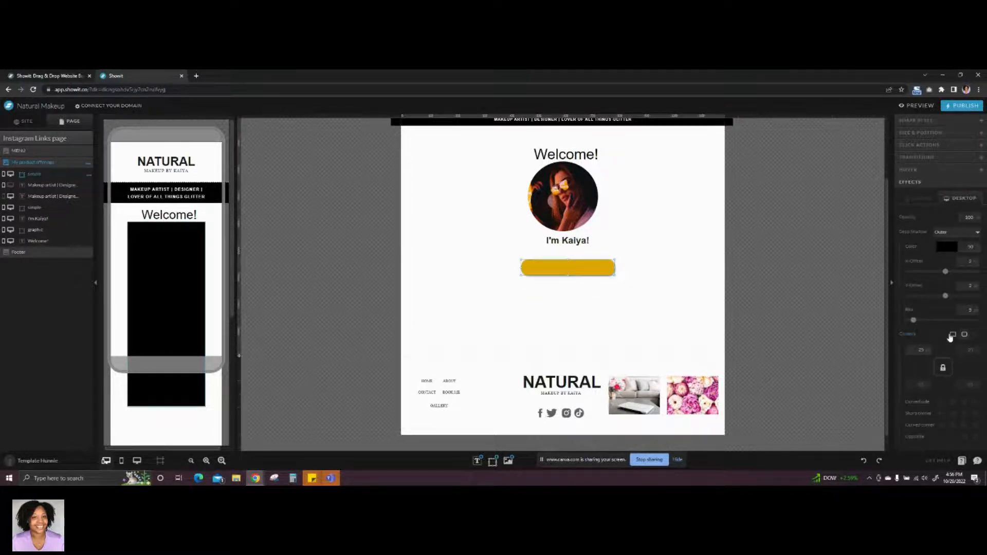
left_click(953, 335)
left_click(591, 319)
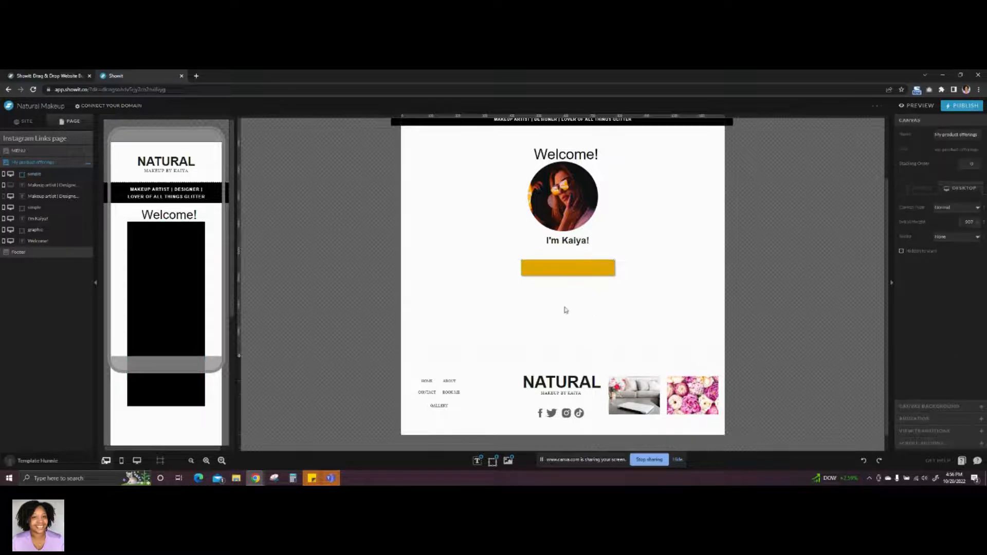
- Narrow the yellow rectangle slightly and reposition it centered beneath the introduction line
left_click(596, 267)
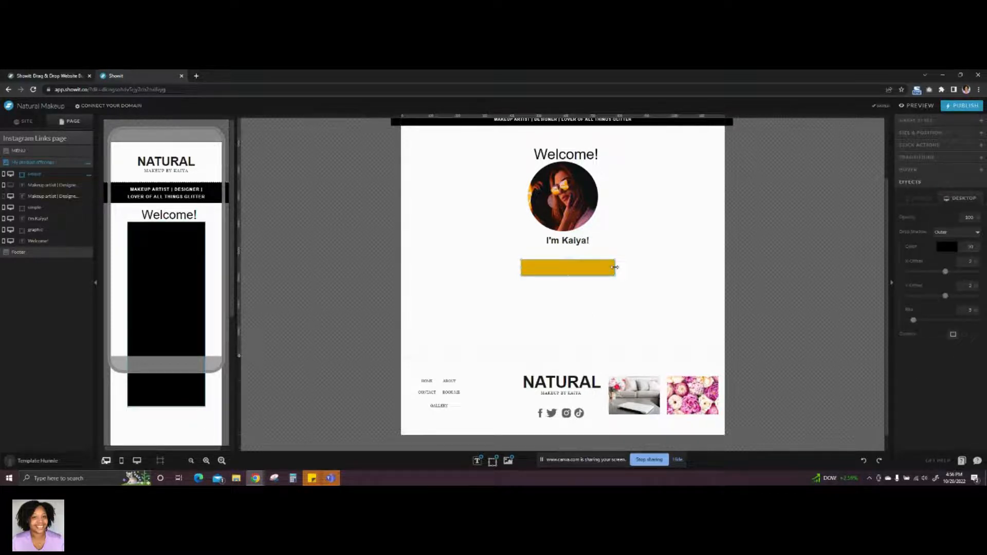
left_click_drag(613, 267, 569, 270)
left_click(671, 303)
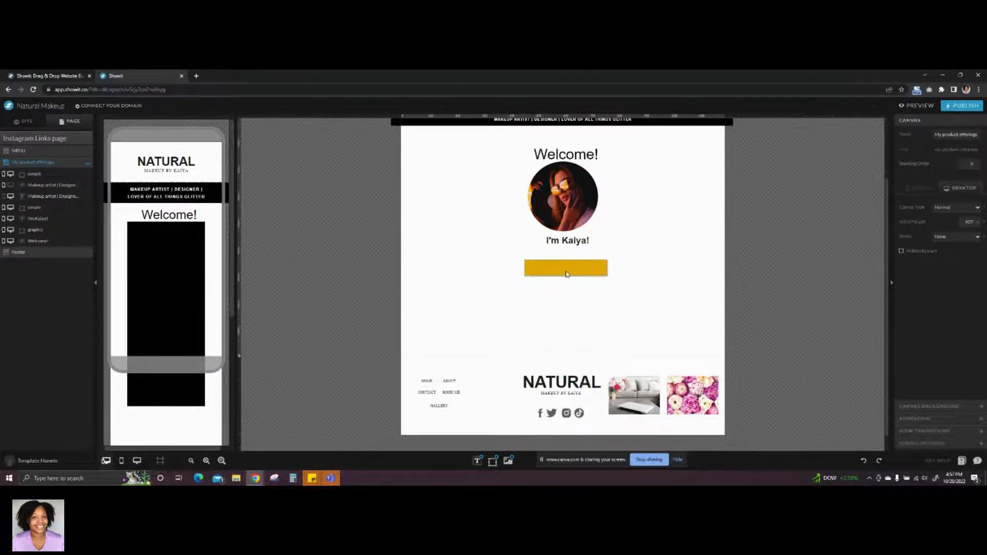
- Add a paragraph text box and place it over the yellow rectangle, widened to nearly fill it
mouse_move(477, 462)
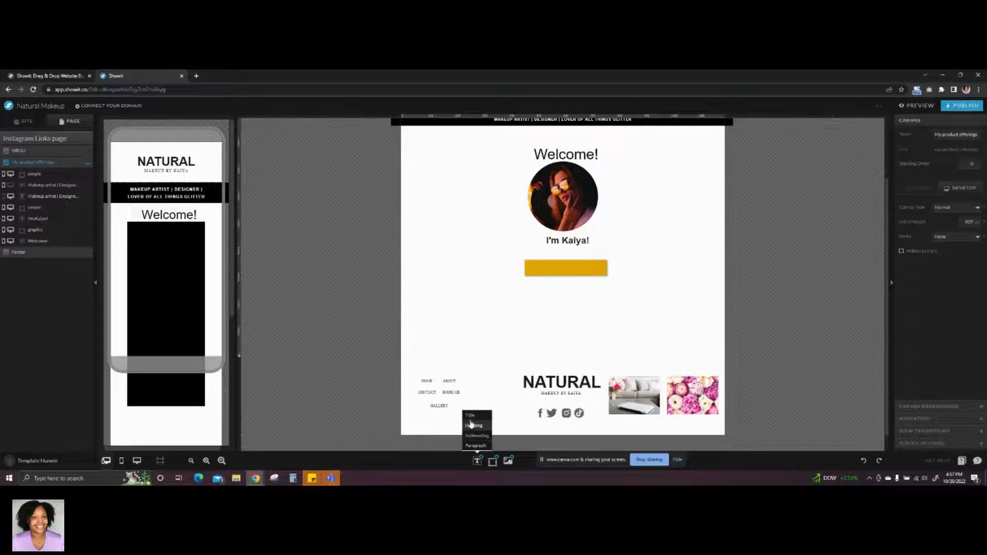
left_click(475, 446)
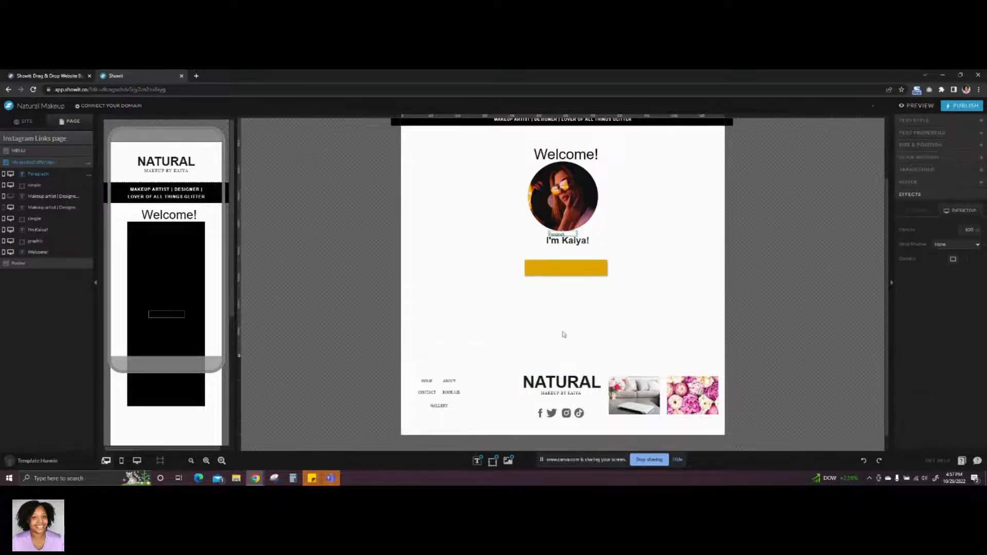
left_click_drag(562, 234, 564, 267)
left_click(554, 282)
left_click_drag(539, 271, 552, 292)
double_click(553, 292)
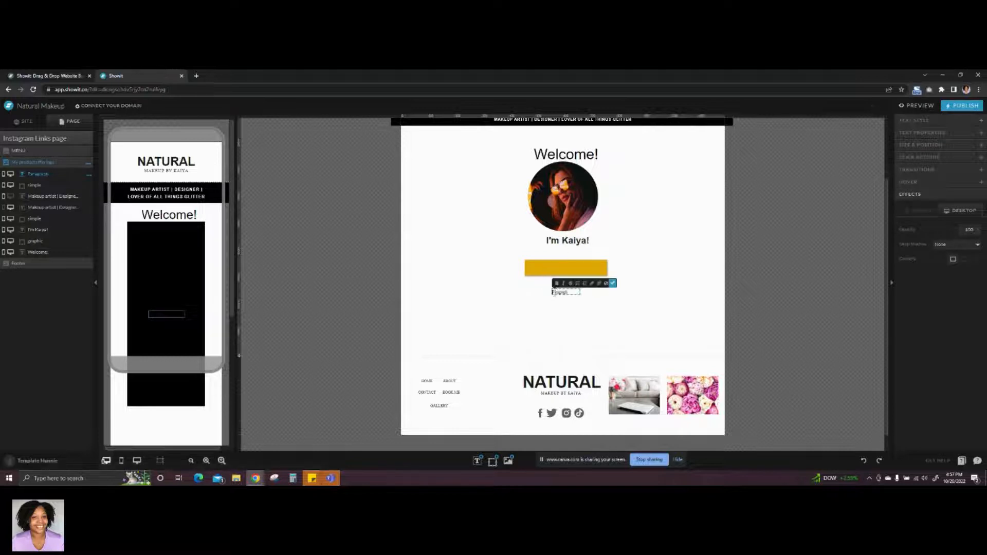
left_click(613, 282)
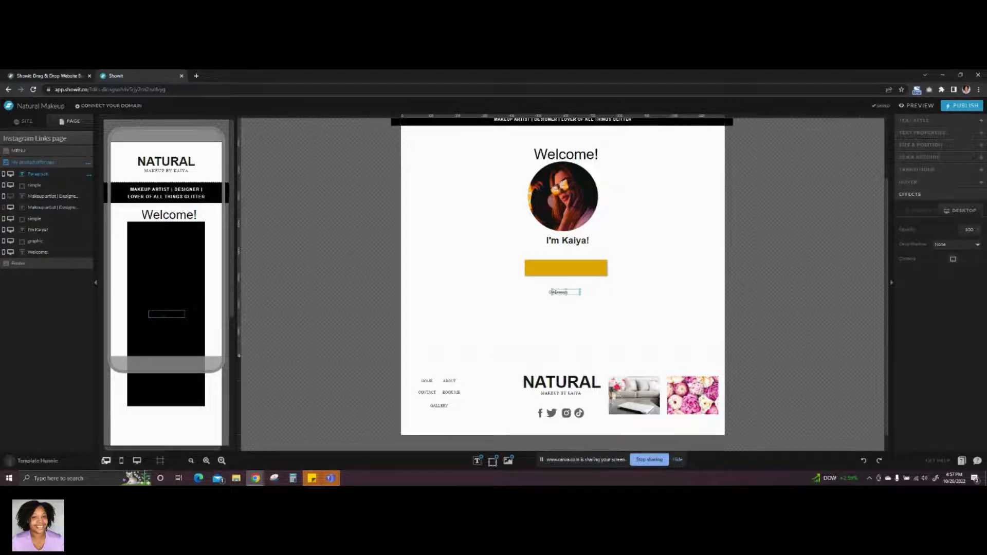
left_click_drag(551, 292, 573, 267)
- Replace the placeholder text on the yellow button with "Book A Consultation"
double_click(570, 268)
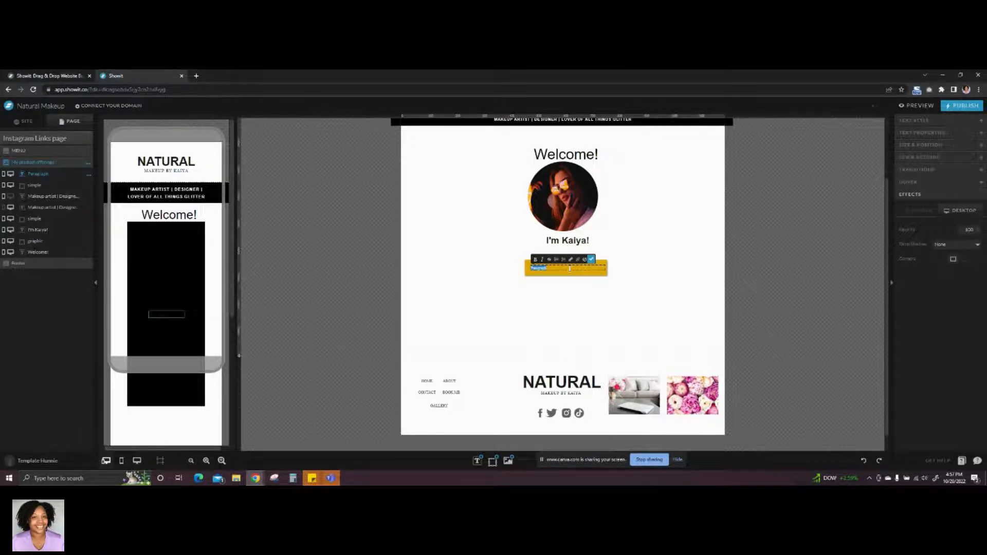
type("The")
left_click(592, 259)
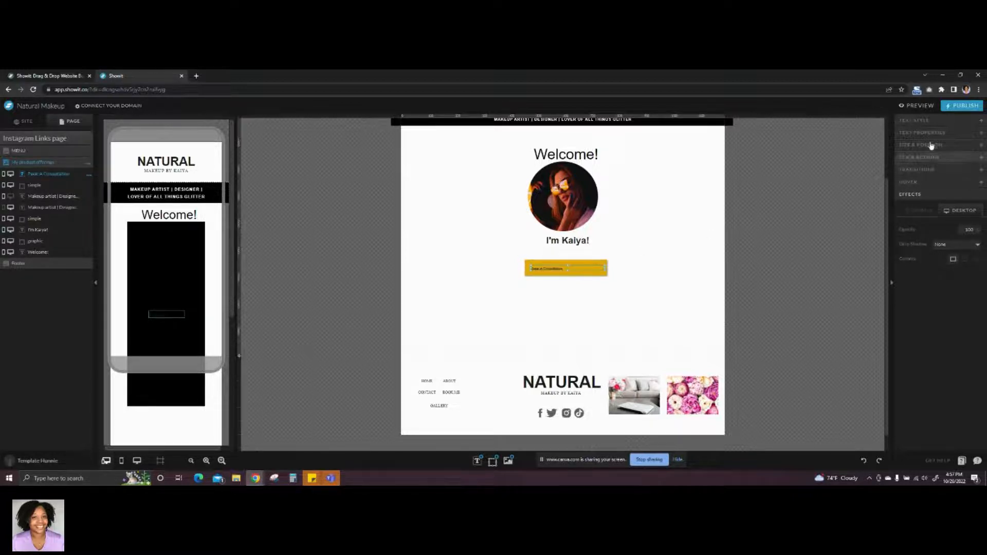
left_click(919, 105)
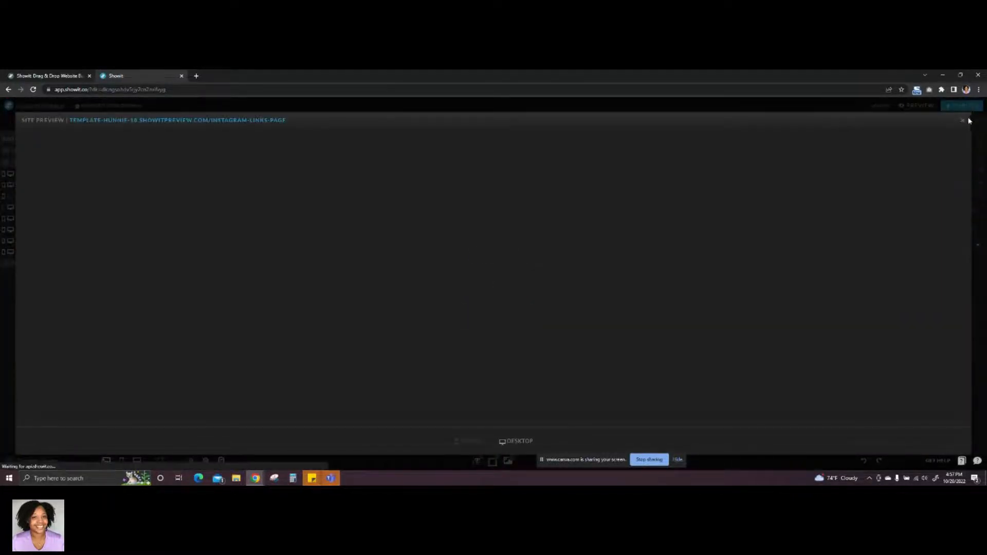
left_click(963, 120)
- Enlarge the "Book A Consultation" text to size 29, center-align it and adjust its position inside the yellow button
left_click(913, 122)
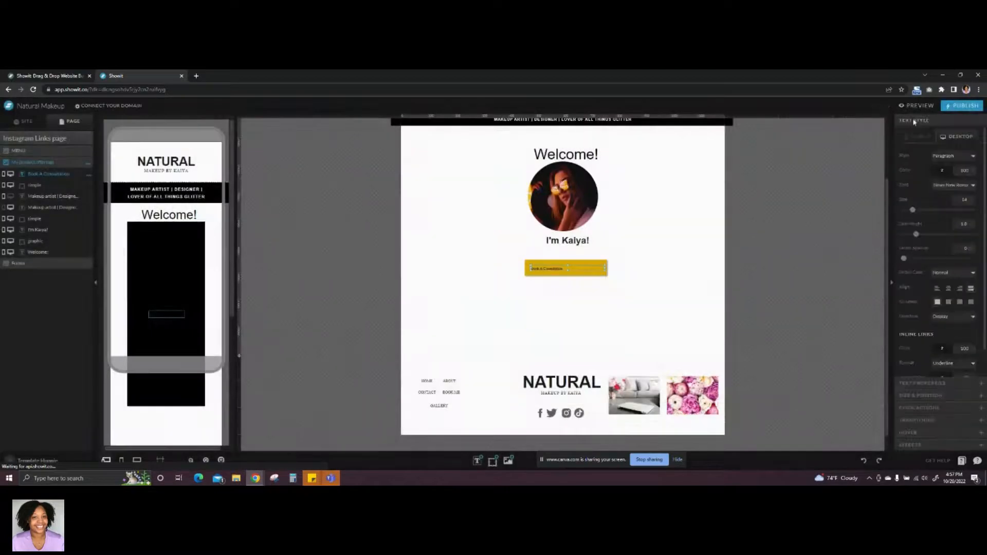
left_click(971, 199)
left_click(970, 199)
left_click(970, 199)
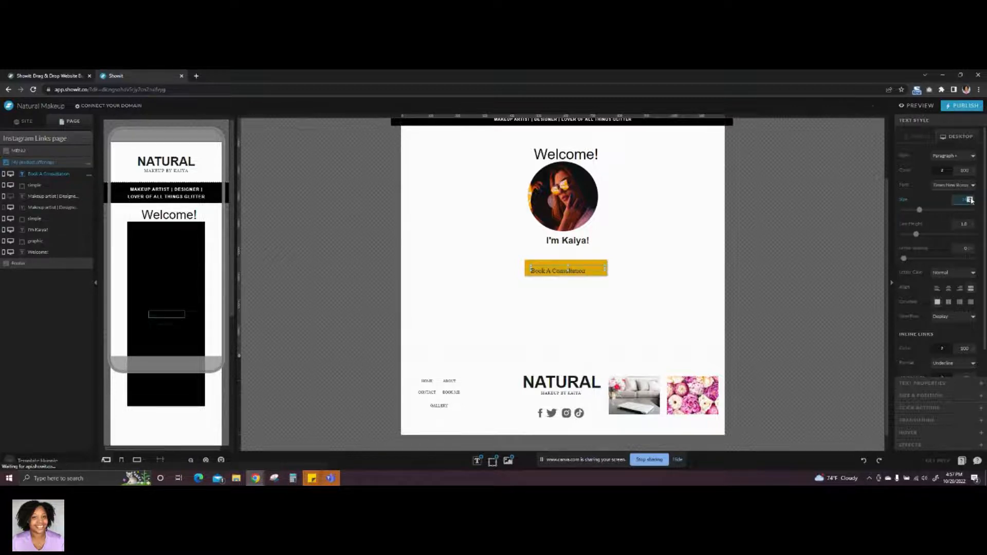
left_click(970, 199)
left_click(948, 289)
left_click_drag(568, 266, 568, 264)
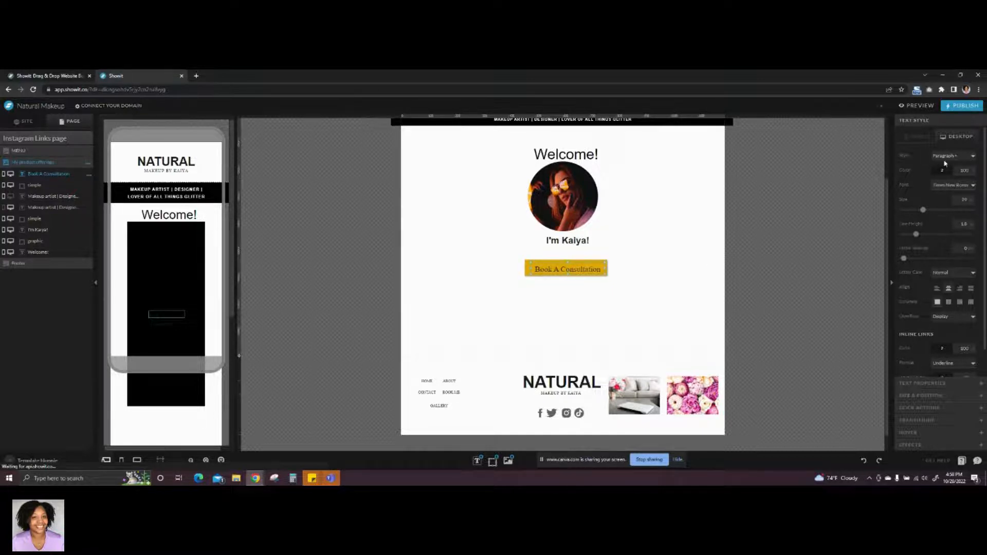
- Set the button text's font to Georgia and reduce its line height slightly to fit the yellow rectangle
left_click(949, 185)
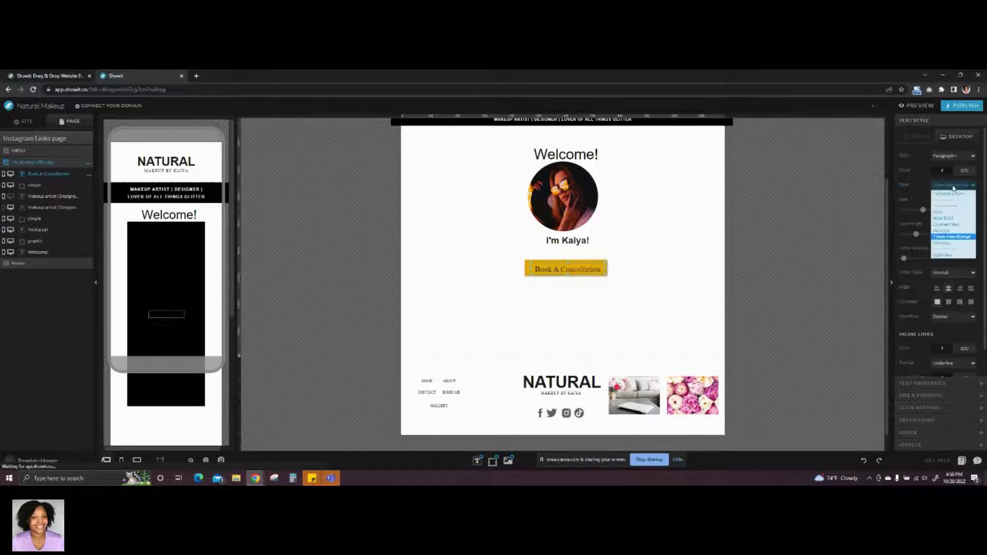
left_click(942, 231)
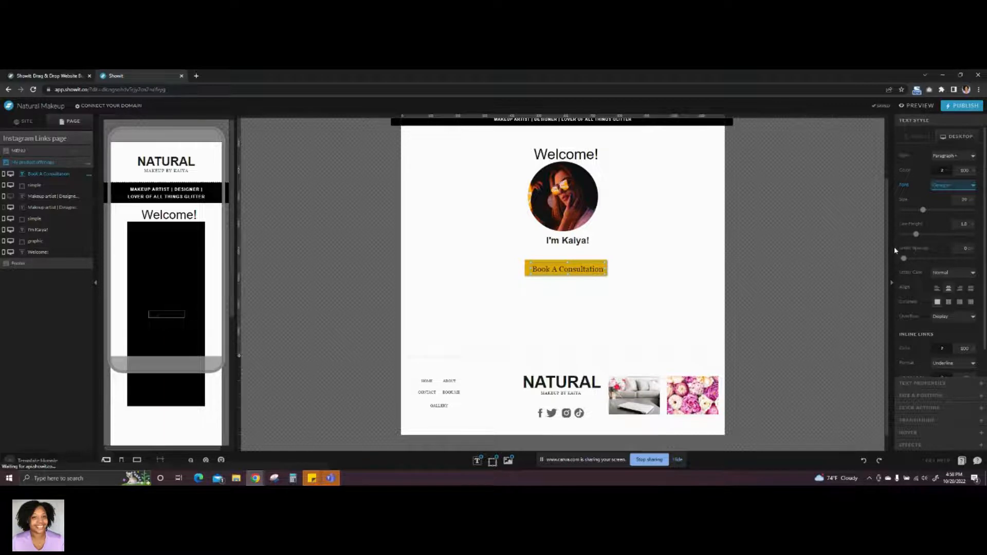
left_click(970, 224)
left_click(970, 226)
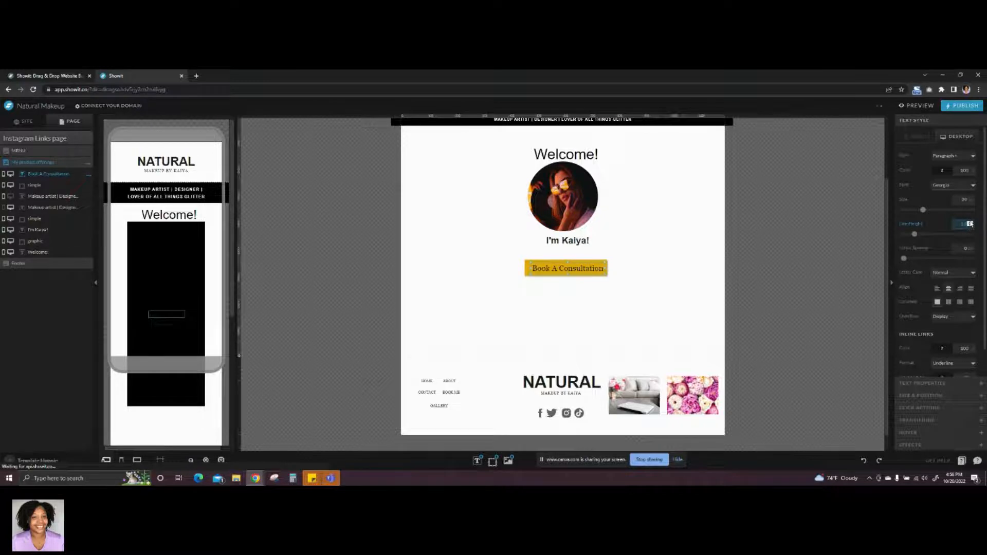
left_click(595, 309)
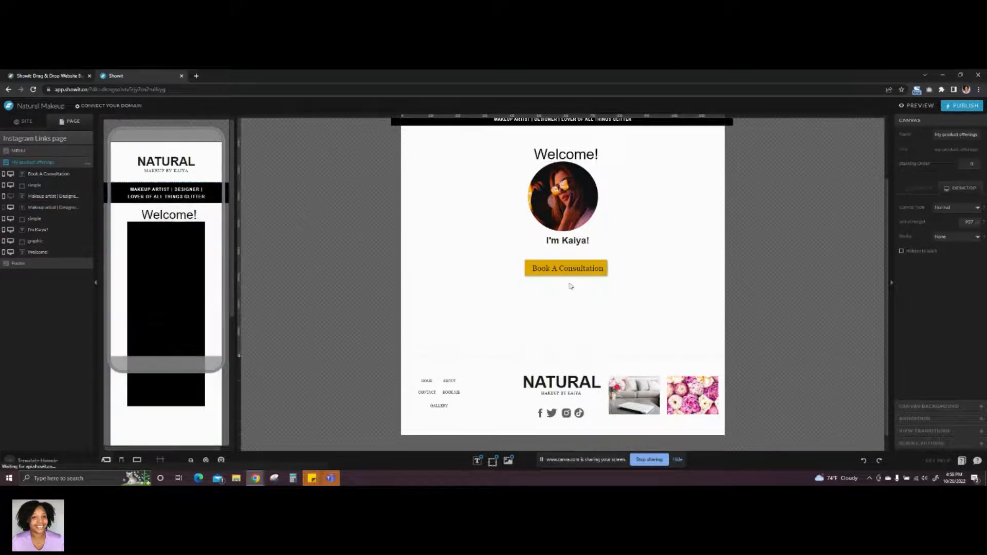
- Shrink the black mobile rectangle to a thin bar below "I'm Kaiya!" and widen the "Book A Consultation" text box to one line
left_click(160, 273)
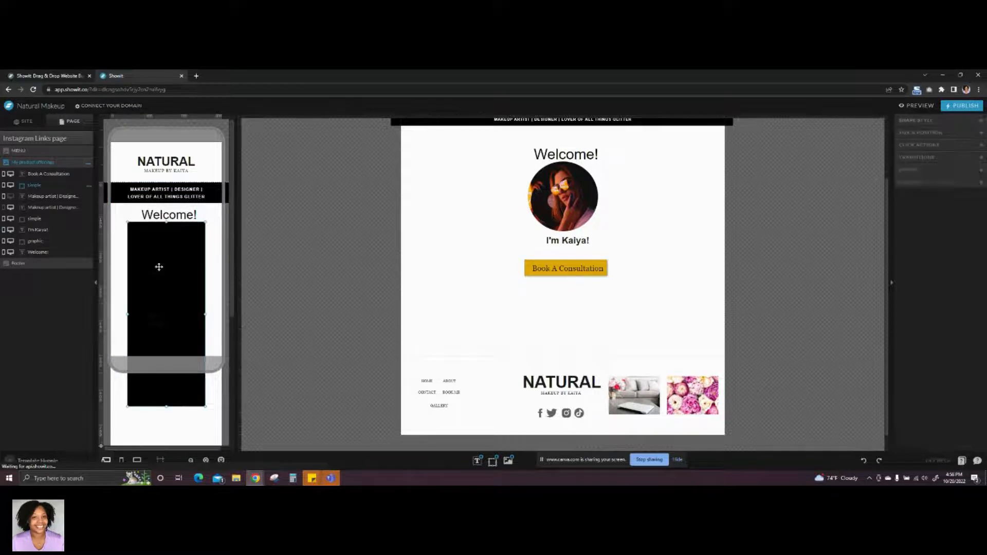
left_click_drag(164, 403, 162, 341)
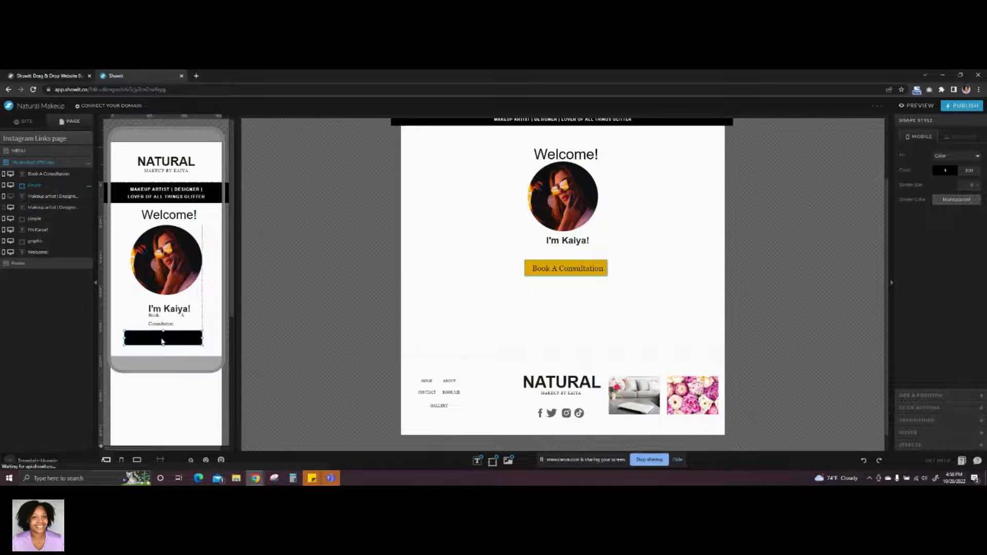
left_click(150, 314)
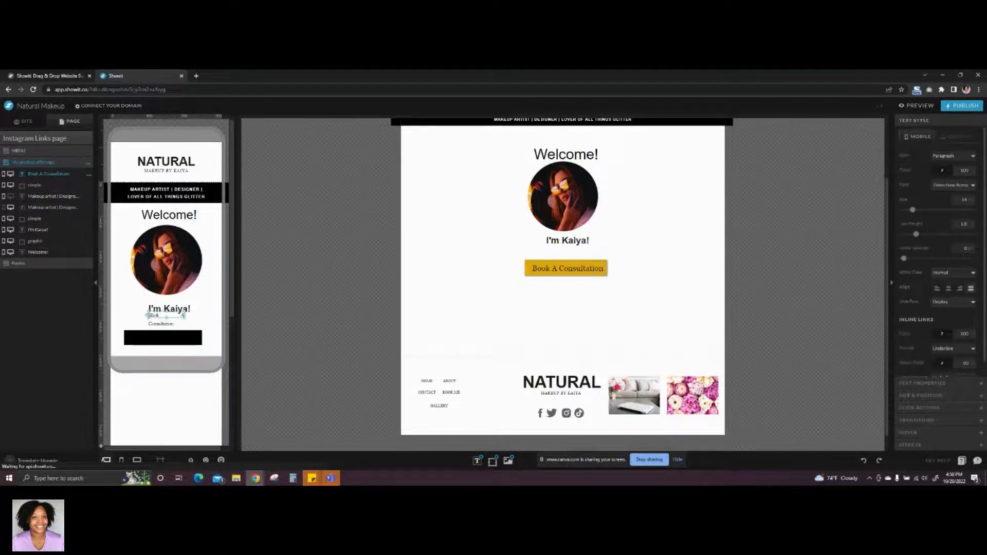
left_click_drag(149, 316, 198, 316)
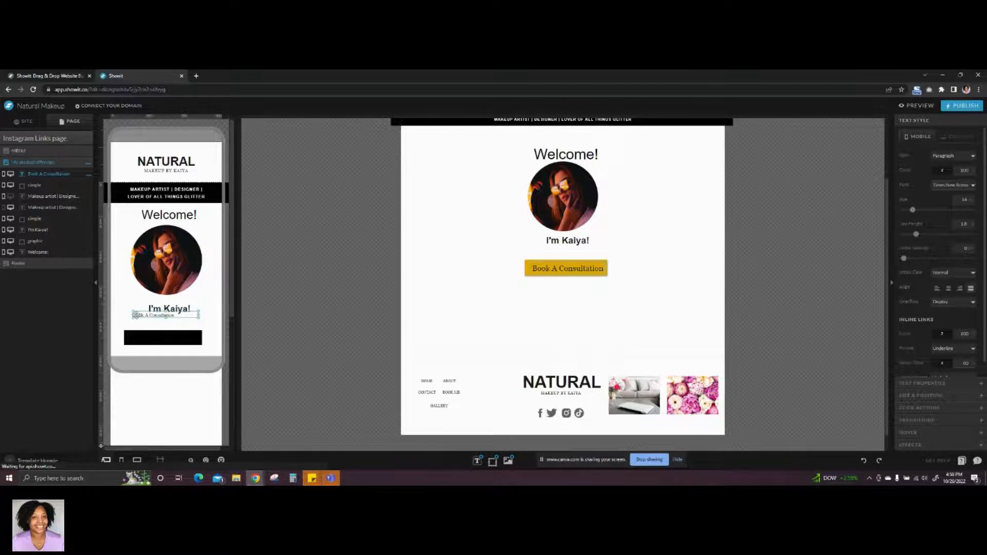
left_click_drag(134, 315, 127, 315)
- Copy the desktop rectangle's yellow color code and apply it to the black rectangle in the mobile layout
left_click(160, 344)
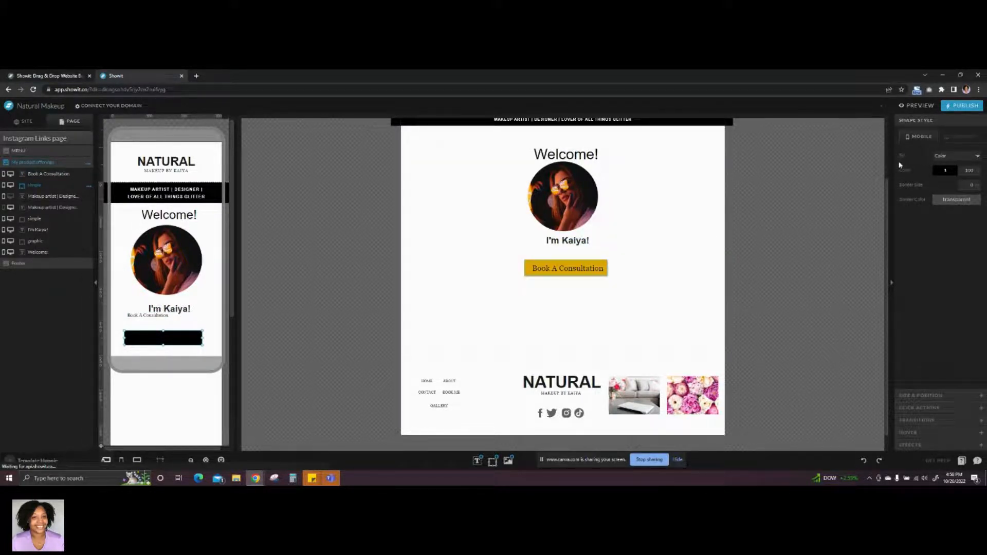
left_click(960, 138)
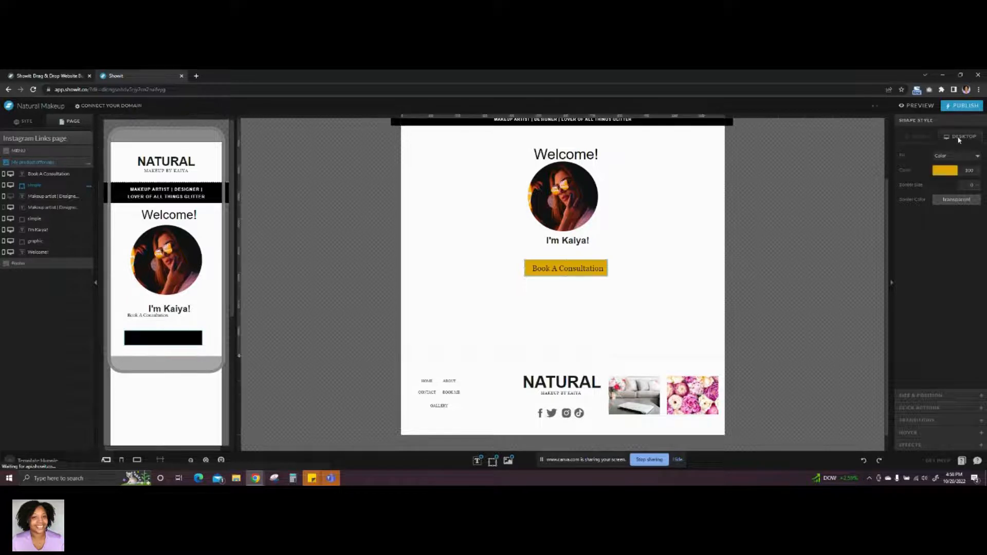
left_click(944, 171)
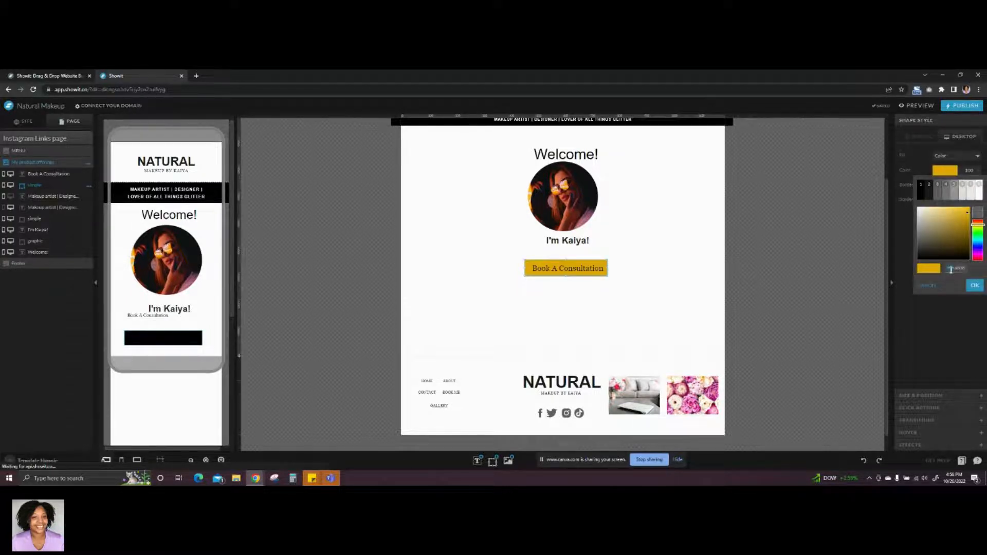
double_click(951, 269)
left_click(920, 141)
left_click(945, 170)
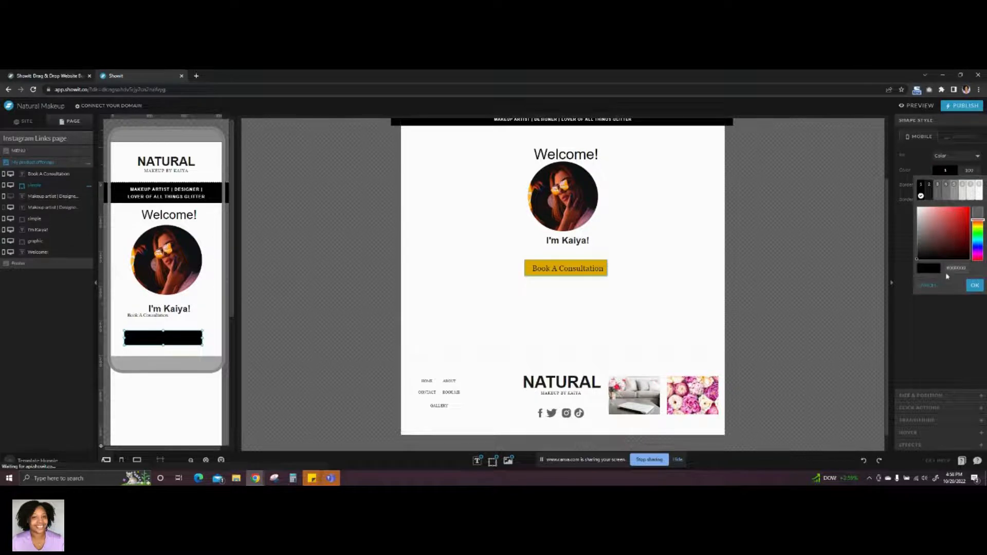
left_click(950, 268)
key("ctrl+v")
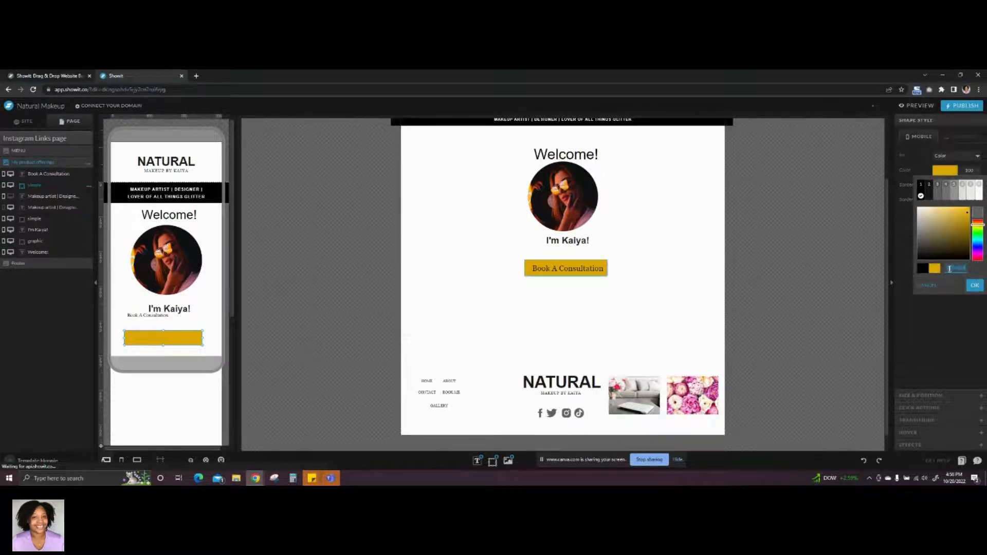
left_click(974, 285)
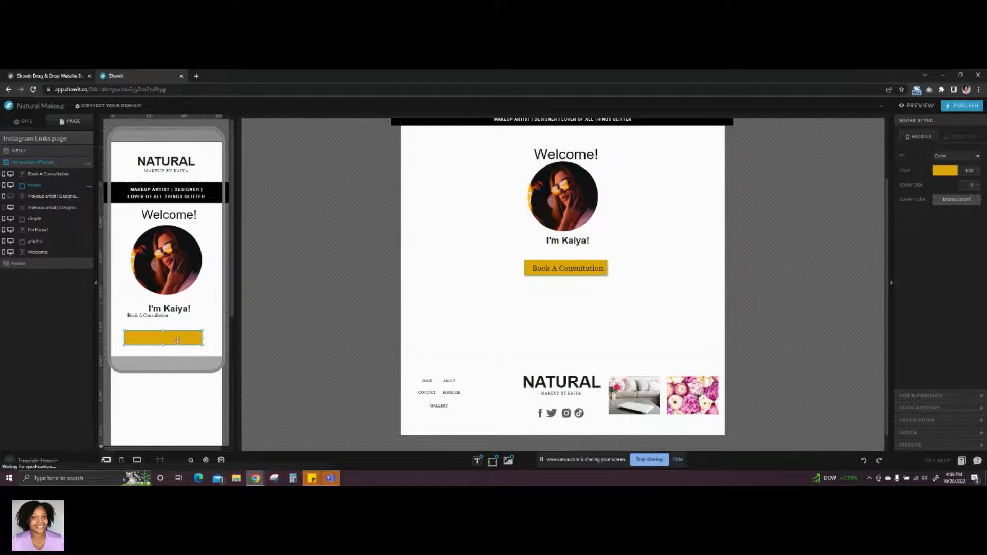
- Add an Outer drop shadow to the yellow rectangle in the mobile layout
left_click(909, 444)
left_click(948, 232)
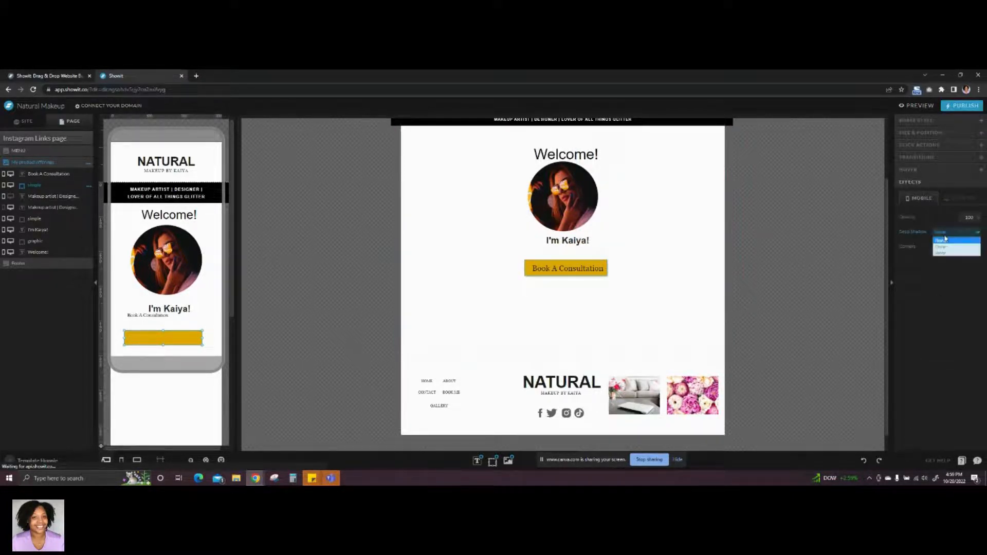
left_click(944, 248)
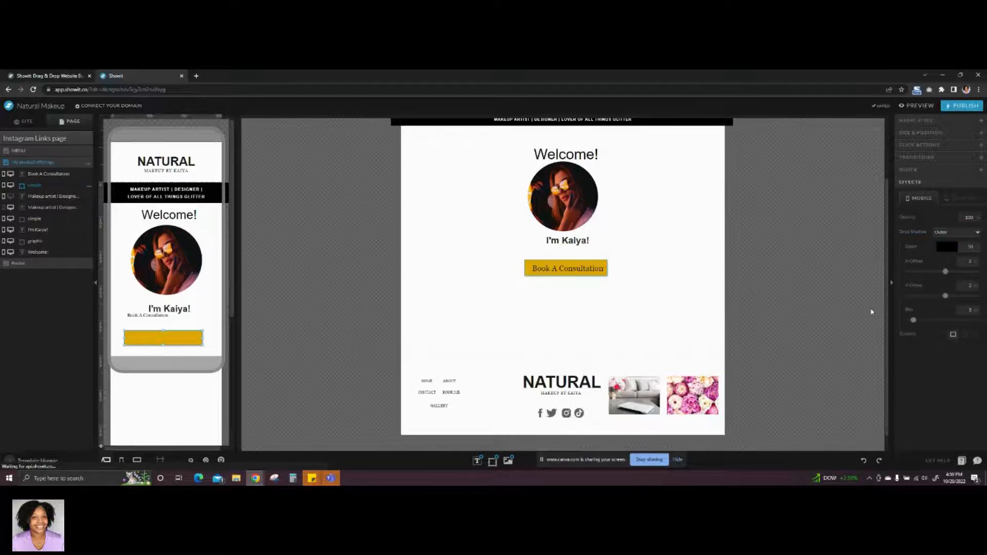
- Move the mobile "Book A Consultation" text onto the yellow rectangle and adjust its vertical position
left_click(158, 318)
left_click_drag(158, 321, 161, 340)
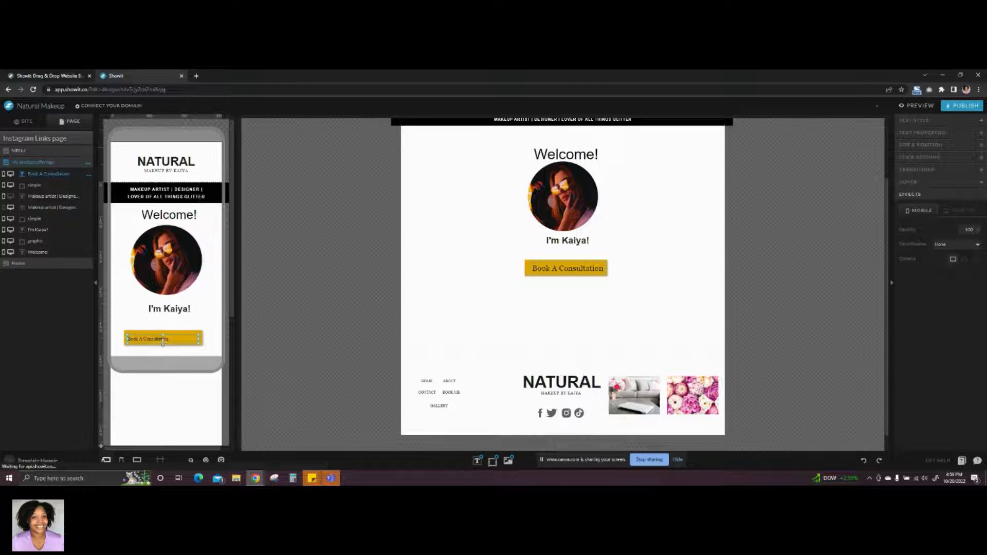
left_click_drag(164, 335, 164, 332)
- Set the mobile button text to Georgia, center-align it and enlarge it to nearly fill the yellow rectangle's width
left_click(914, 121)
left_click(956, 190)
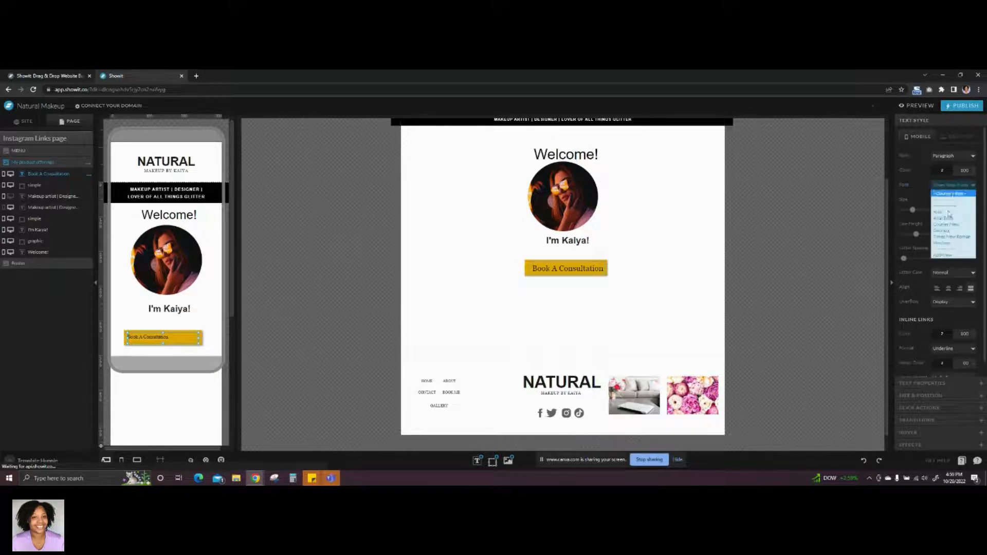
left_click(943, 230)
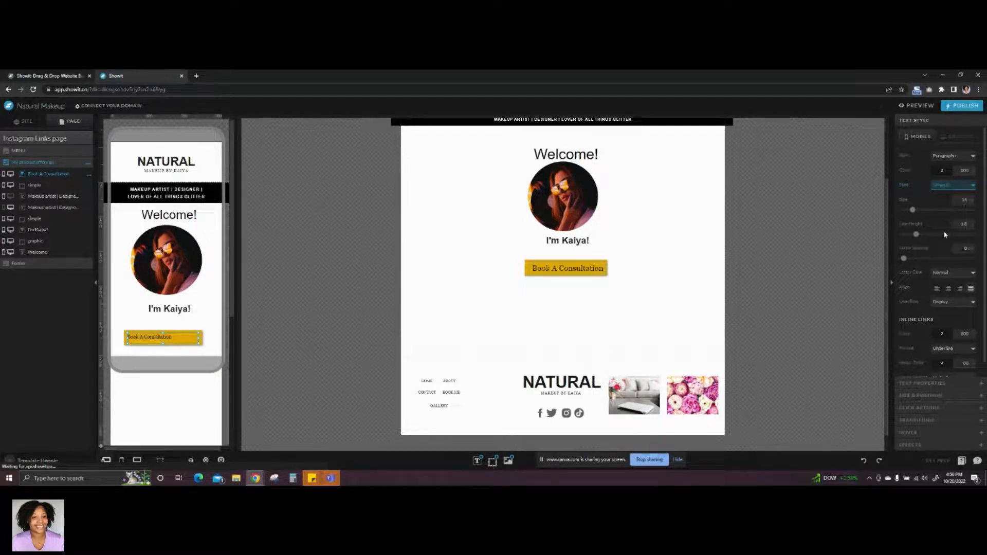
left_click(970, 199)
left_click(970, 199)
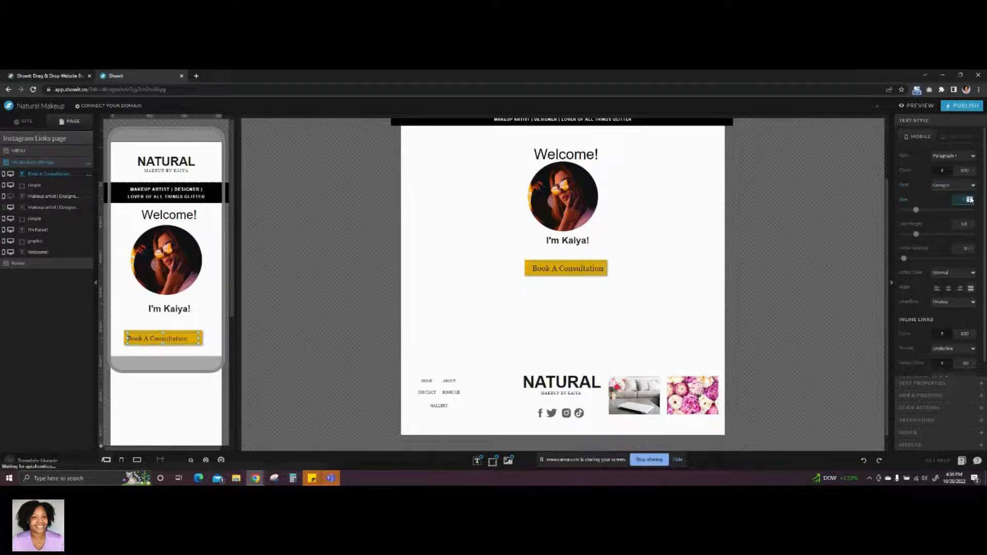
left_click(950, 289)
left_click(954, 187)
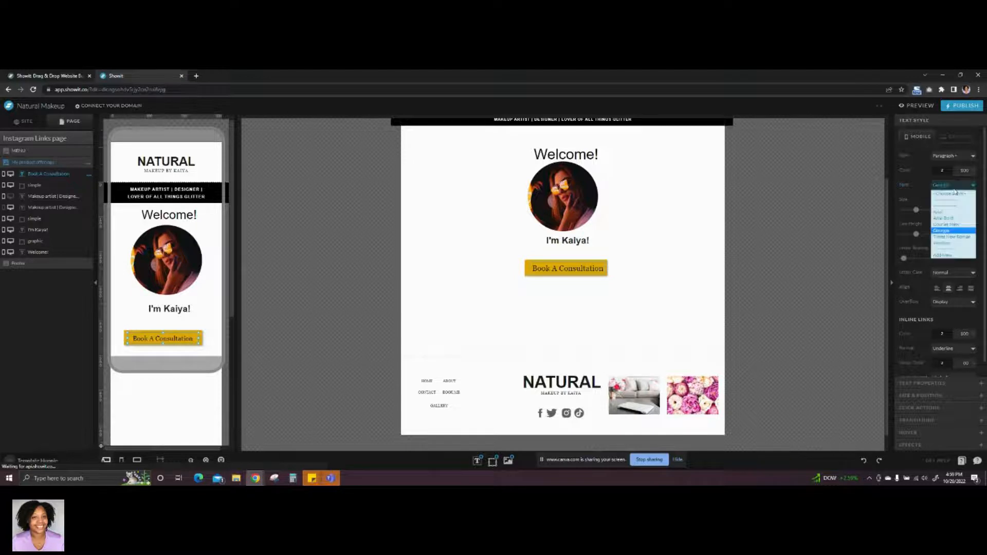
left_click(955, 189)
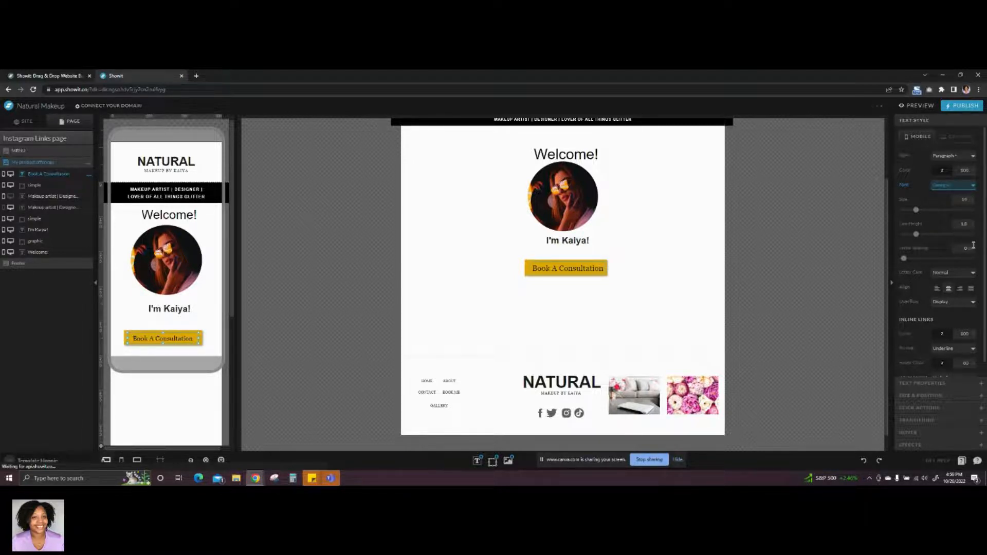
left_click(970, 200)
left_click(167, 403)
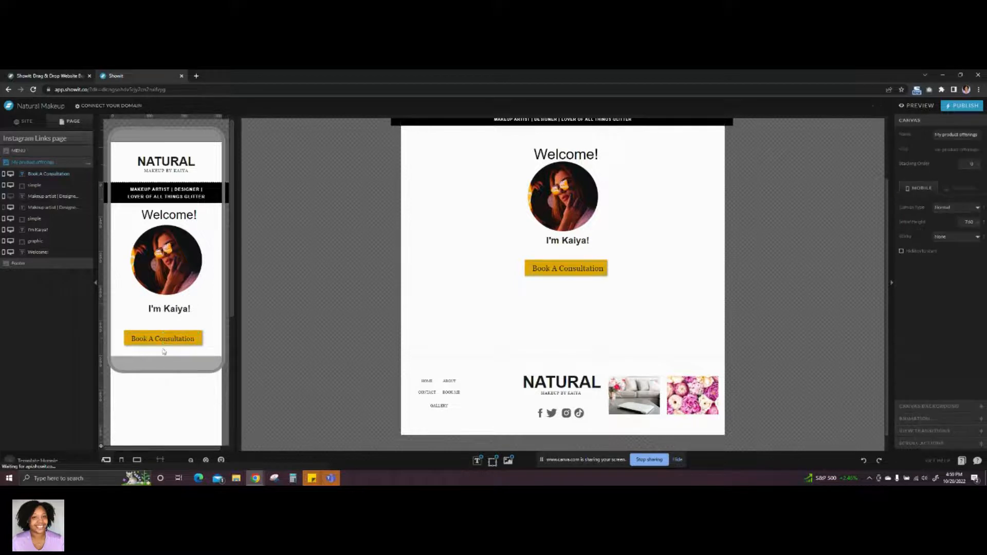
- Select the mobile button's text and rectangle together and center them horizontally on the canvas
scroll(166, 334, "down", 1)
left_click(165, 305)
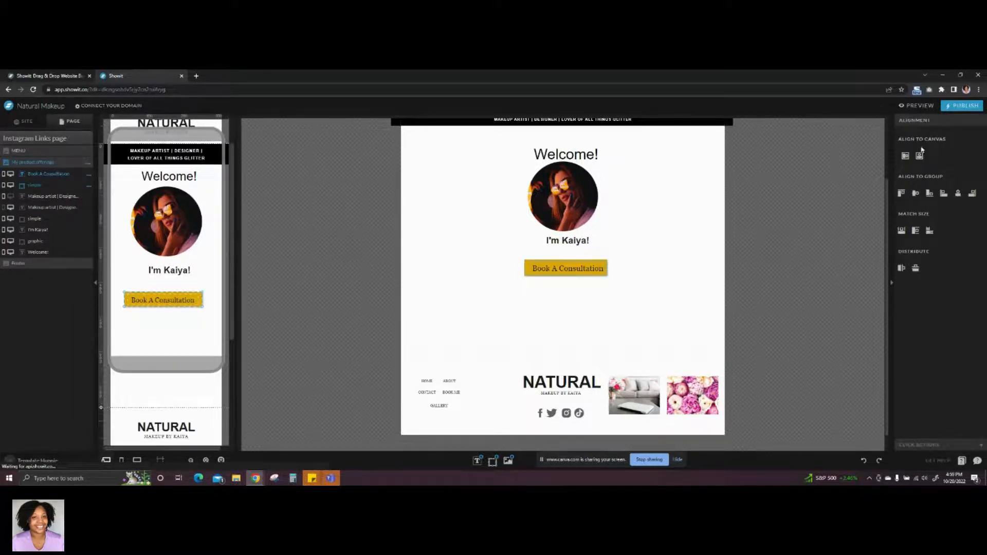
left_click(920, 154)
left_click(174, 332)
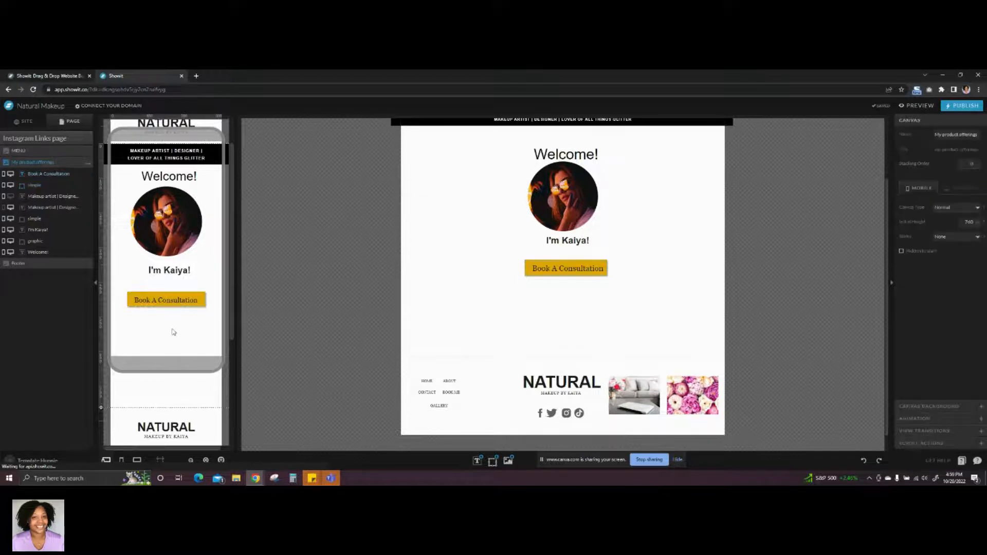
- Center the desktop button's text and rectangle together horizontally on the canvas
left_click(573, 313)
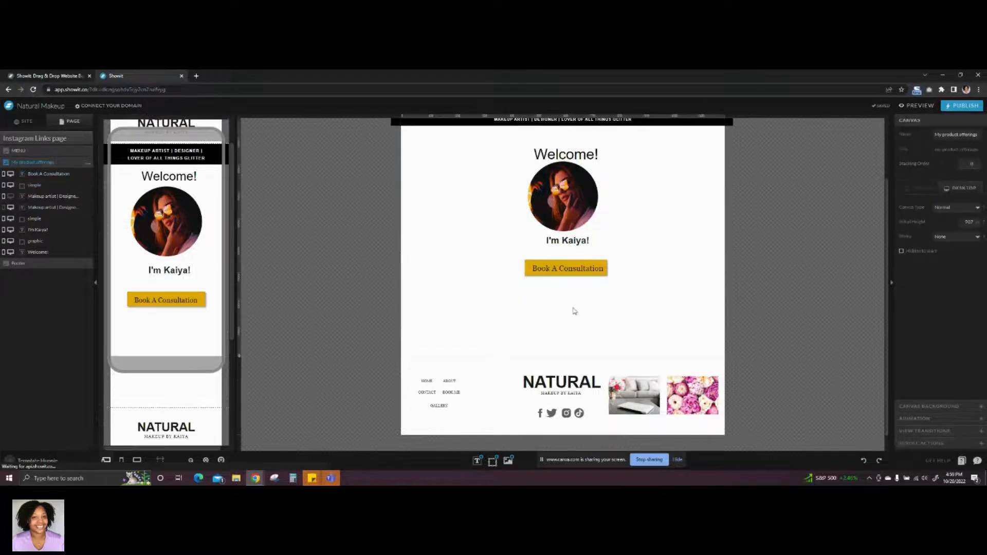
left_click(573, 262)
left_click(920, 155)
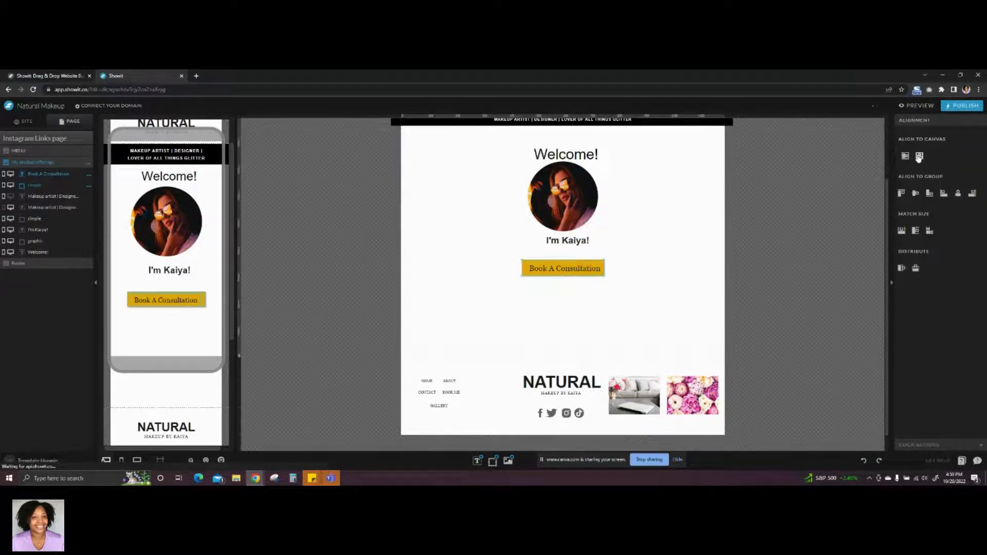
left_click(635, 303)
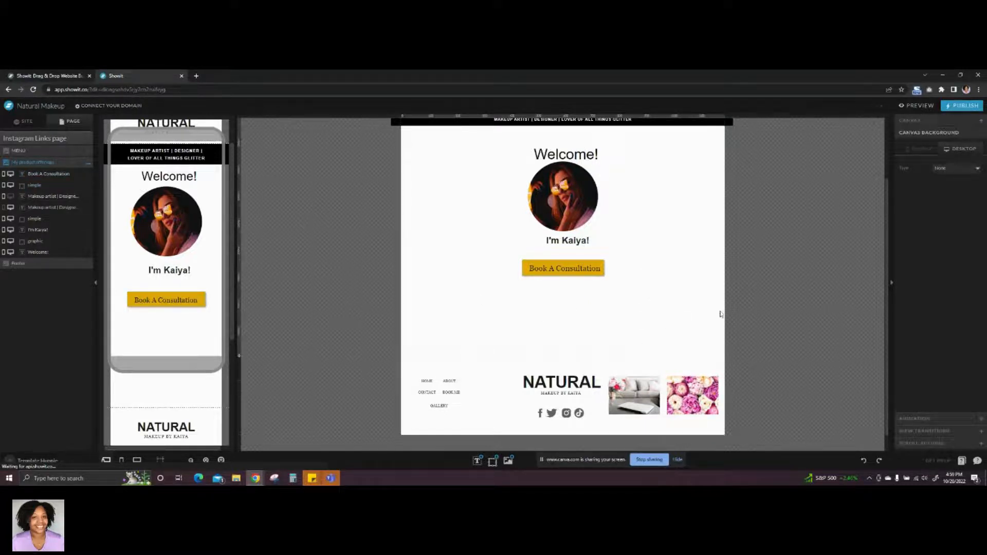
- Duplicate the "Book A Consultation" button and place the copy below the original in both the desktop and mobile layouts
left_click_drag(565, 314, 552, 257)
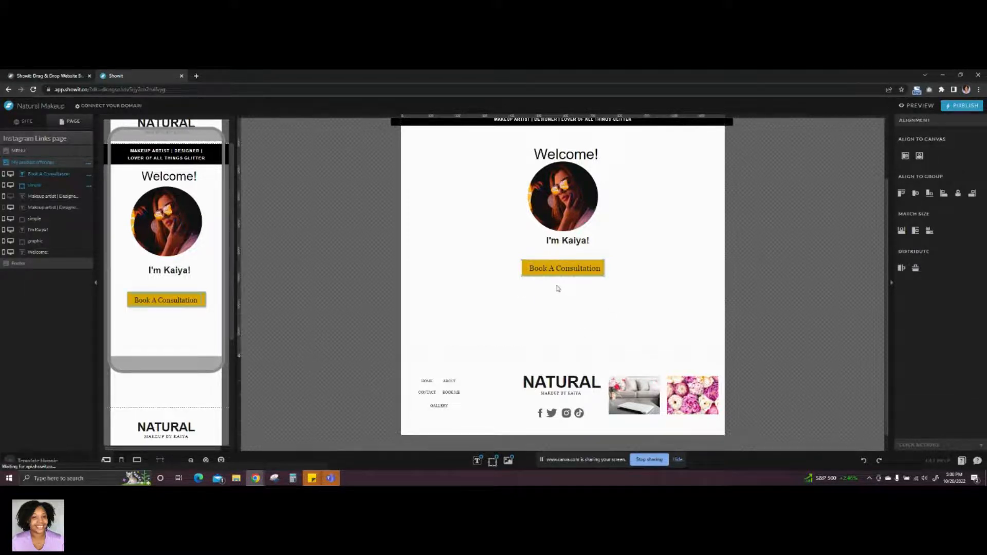
left_click_drag(563, 307, 541, 258)
key("ctrl+d")
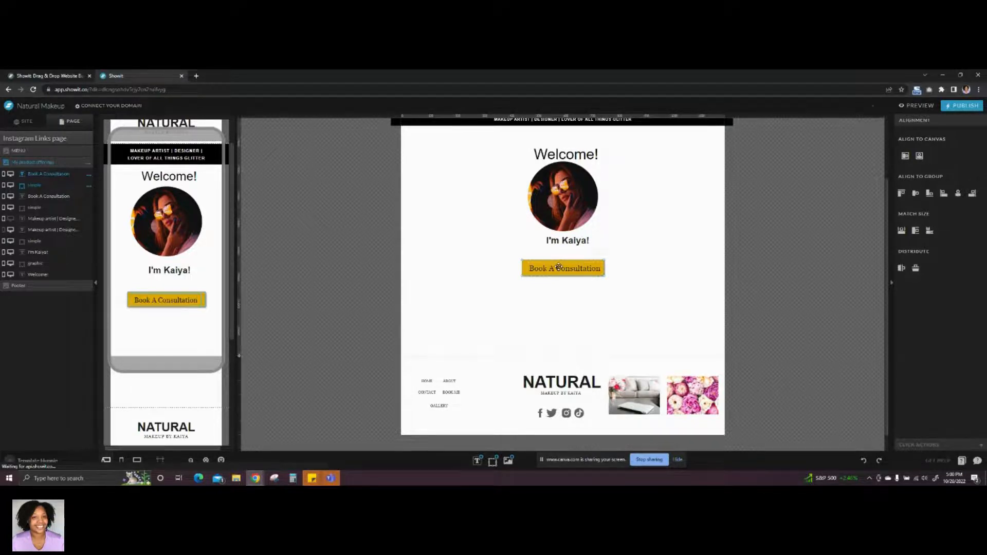
left_click_drag(559, 266, 558, 294)
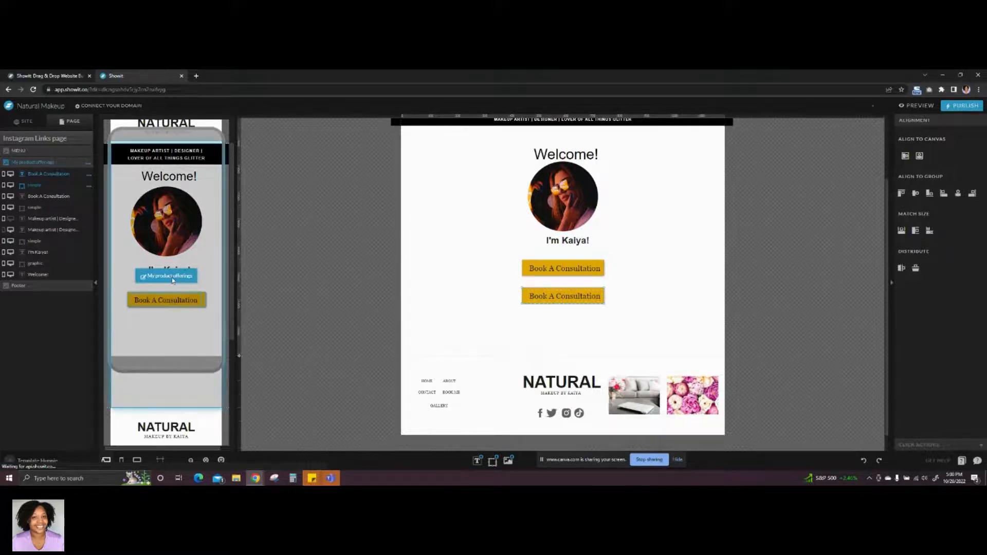
left_click(165, 300)
left_click_drag(165, 300, 165, 331)
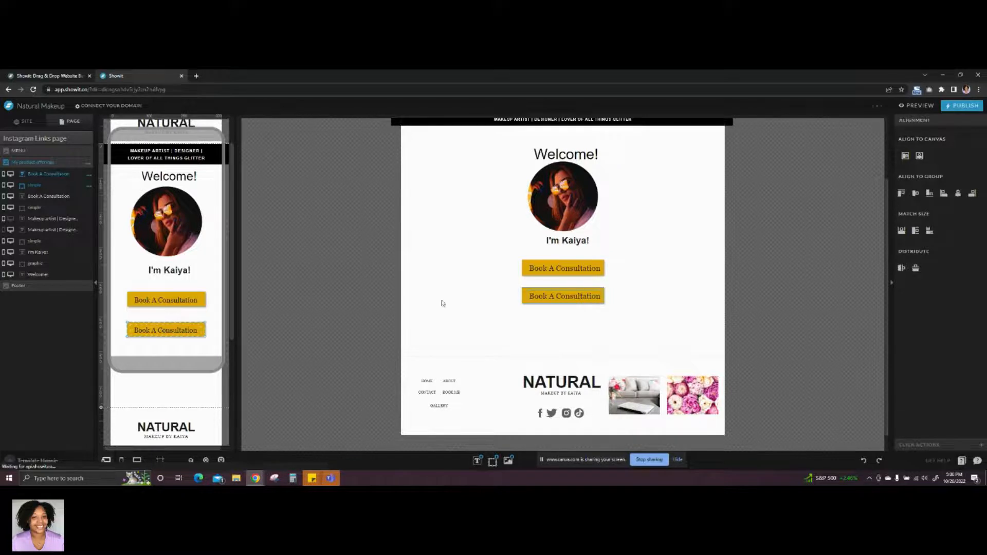
- Duplicate both yellow buttons together and place the copies below the existing pair on desktop and mobile, making four buttons
left_click(654, 309)
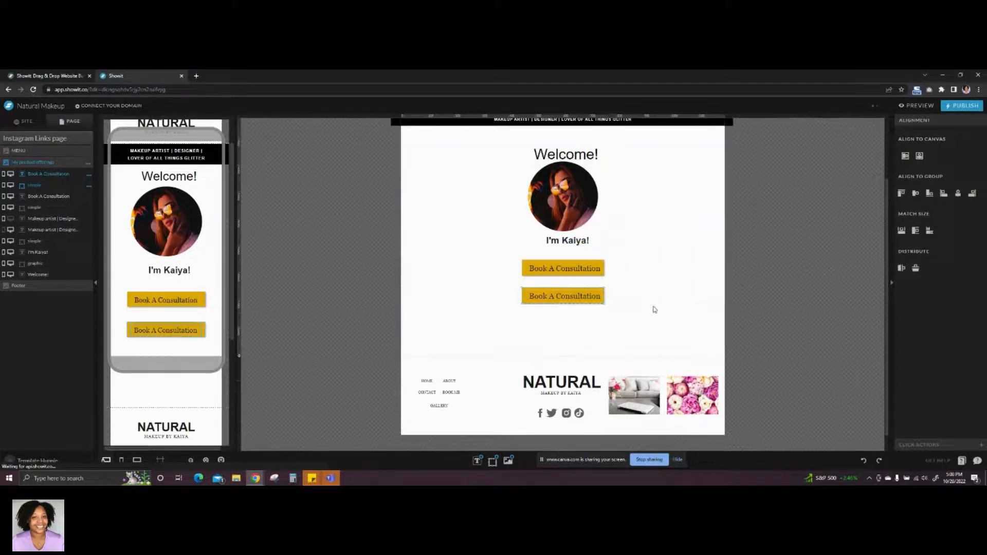
scroll(193, 324, "down", 1)
left_click(186, 330)
left_click(186, 330)
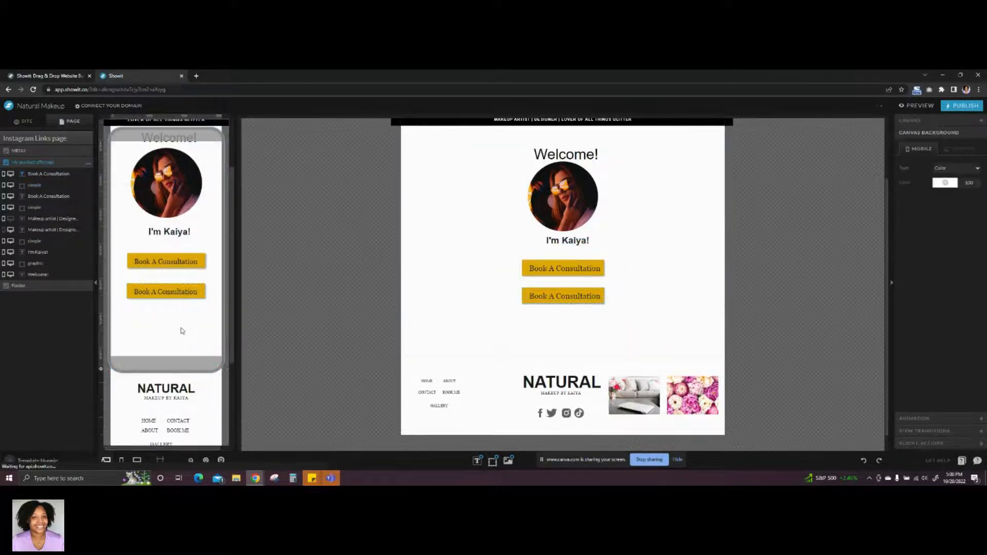
left_click(545, 322)
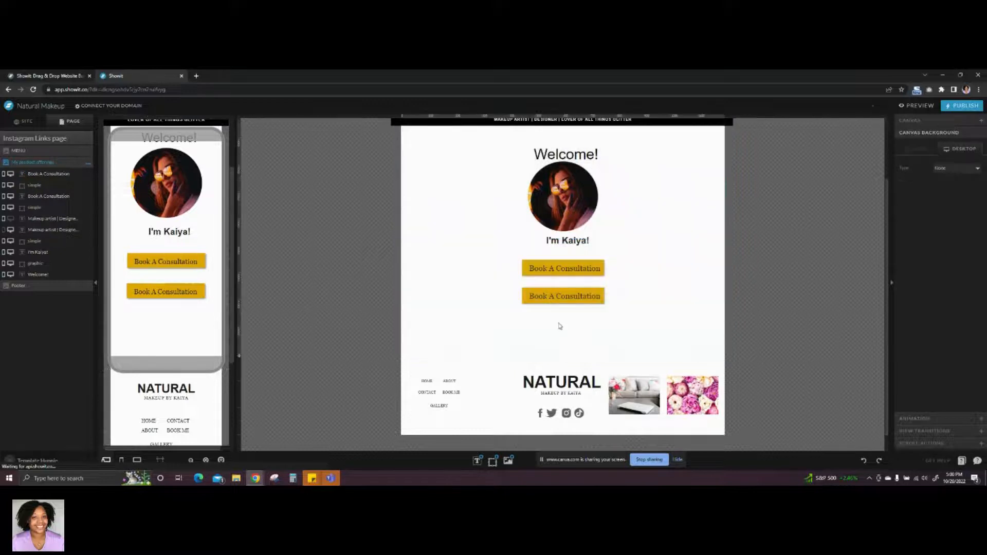
left_click_drag(559, 327, 521, 253)
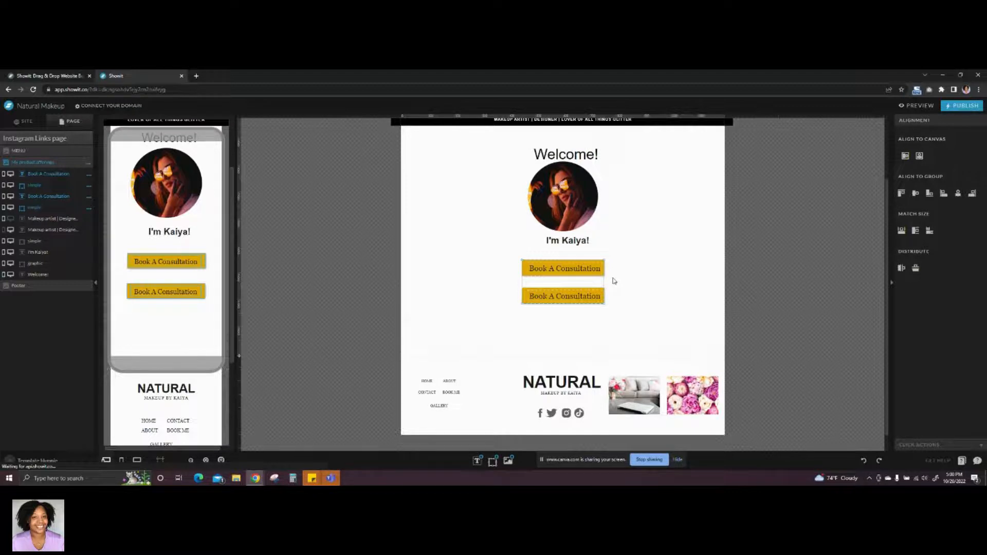
key("ctrl+v")
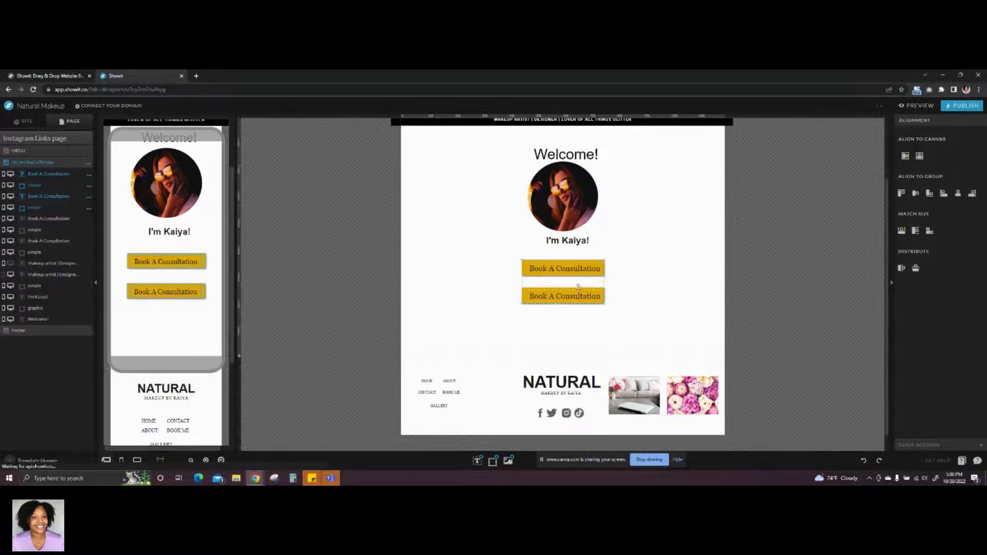
left_click_drag(570, 293, 567, 349)
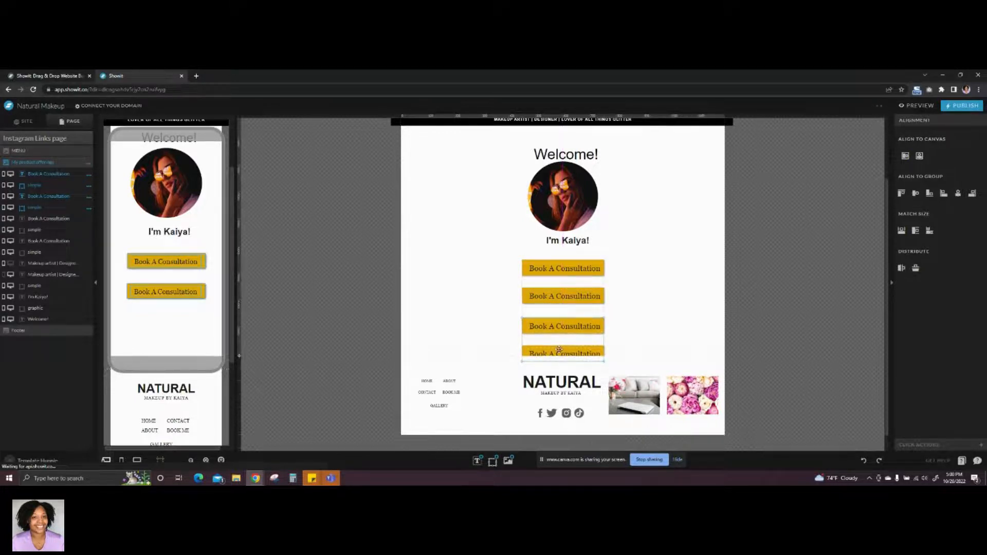
left_click_drag(165, 292, 162, 352)
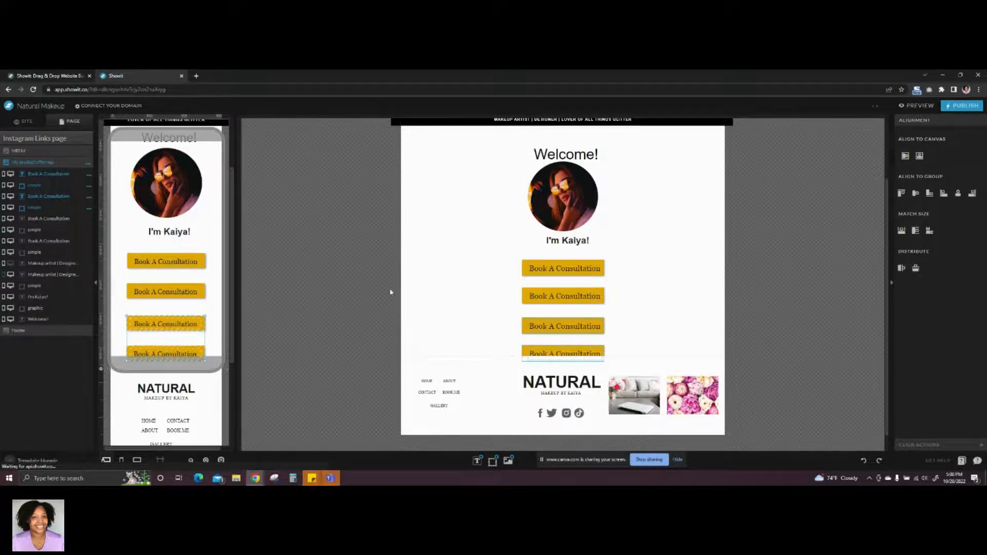
- Extend the "My product offerings" canvas downward in the desktop and mobile layouts to leave room below the four buttons
left_click(464, 294)
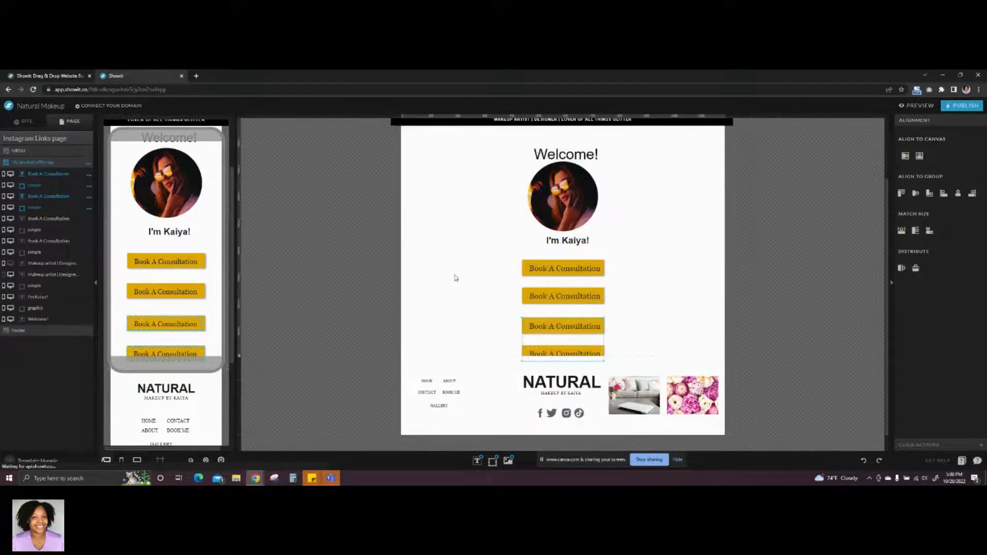
scroll(455, 279, "down", 1)
left_click_drag(238, 337, 237, 386)
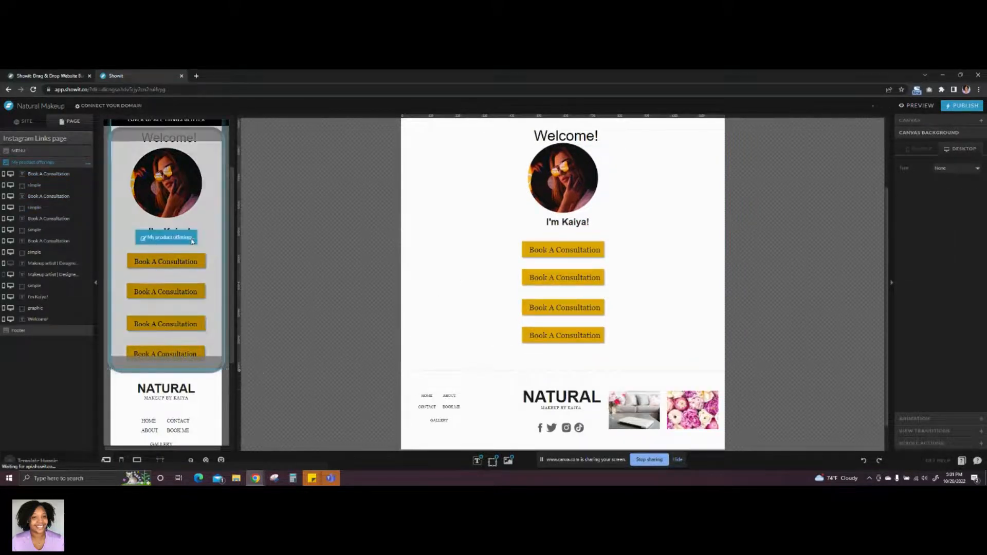
left_click(209, 234)
scroll(190, 232, "down", 3)
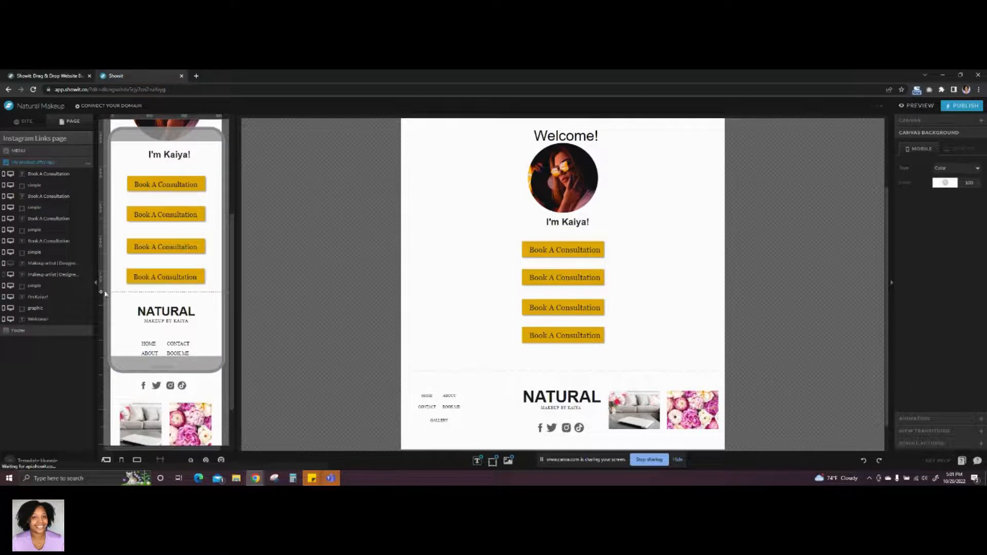
left_click_drag(101, 292, 101, 320)
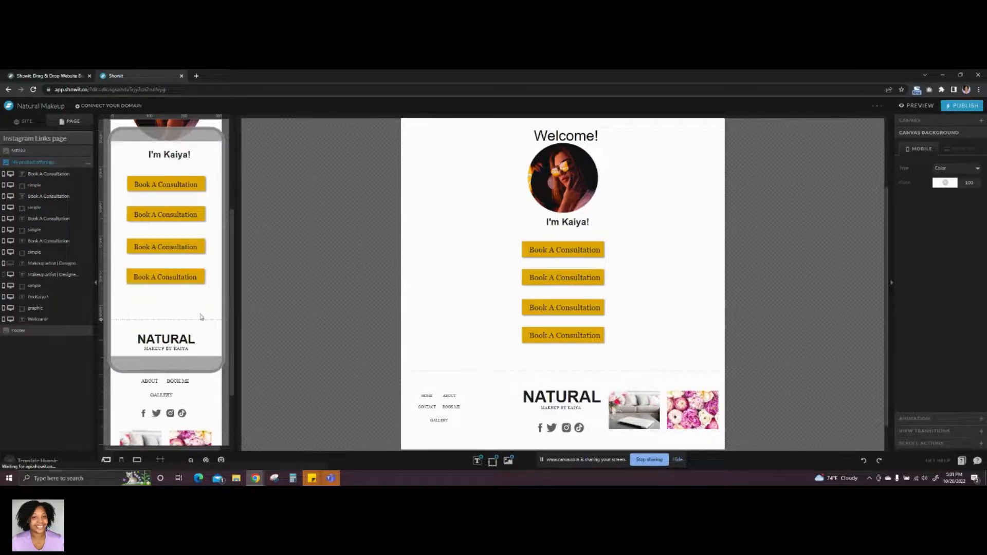
- Replace the second yellow button's label with "See My Work"
left_click(661, 254)
scroll(643, 254, "up", 2)
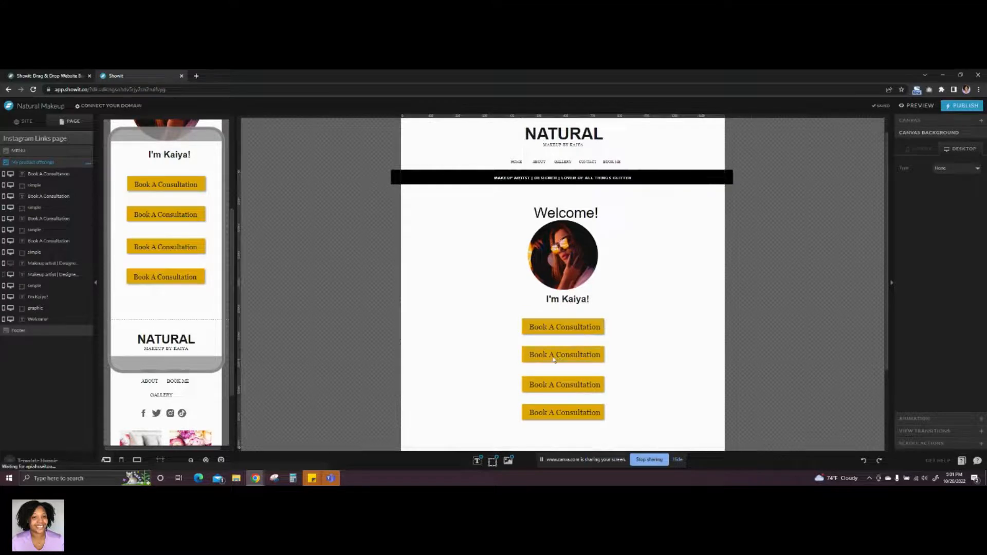
left_click(553, 356)
double_click(553, 356)
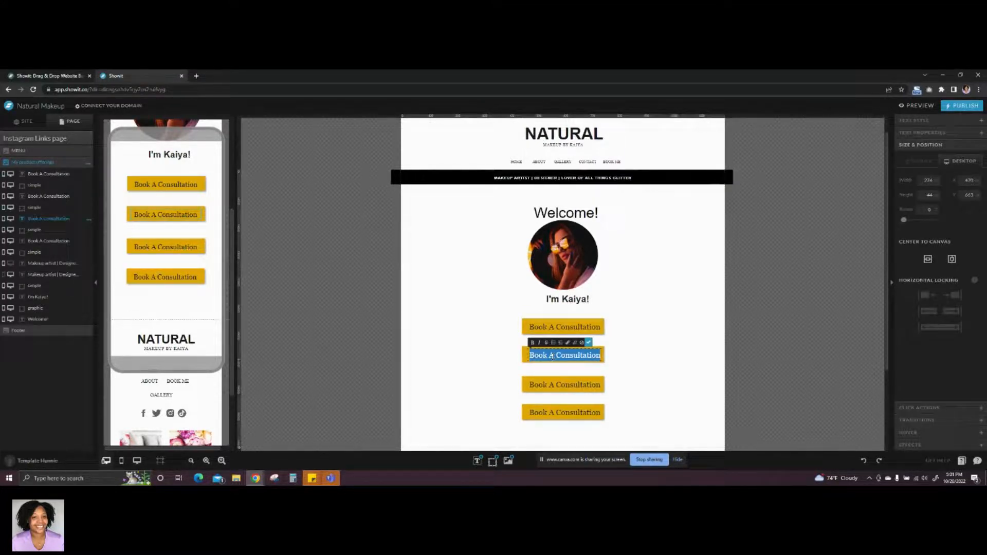
type("My")
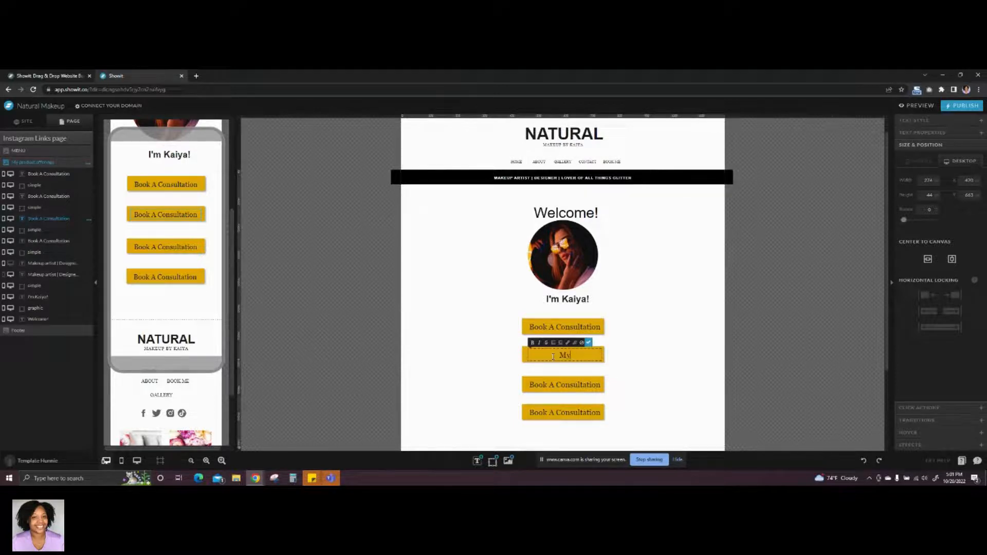
type(" Portfolio")
key("BackSpace")
key("BackSpace")
key("BackSpace")
key("BackSpace")
key("BackSpace")
key("BackSpace")
key("BackSpace")
key("BackSpace")
key("BackSpace")
key("BackSpace")
key("BackSpace")
key("BackSpace")
type("See My Work")
left_click(589, 343)
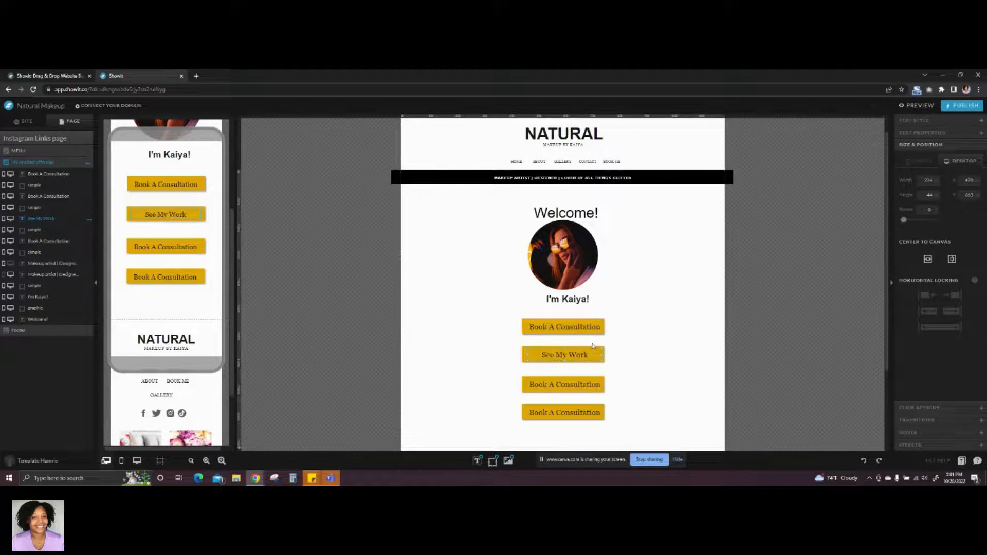
- Replace the third yellow button's label with "Makeup Classes"
left_click(564, 383)
double_click(563, 384)
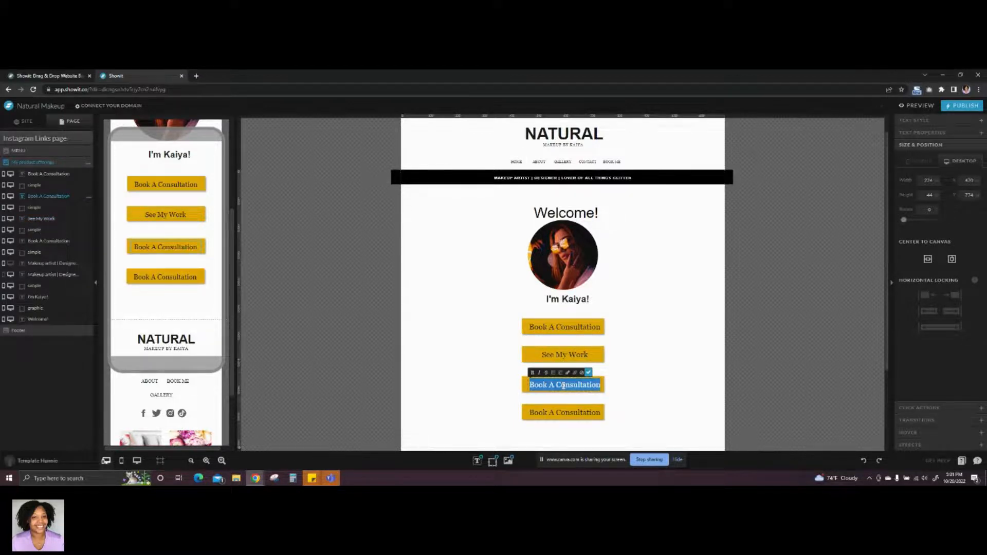
type("Ma")
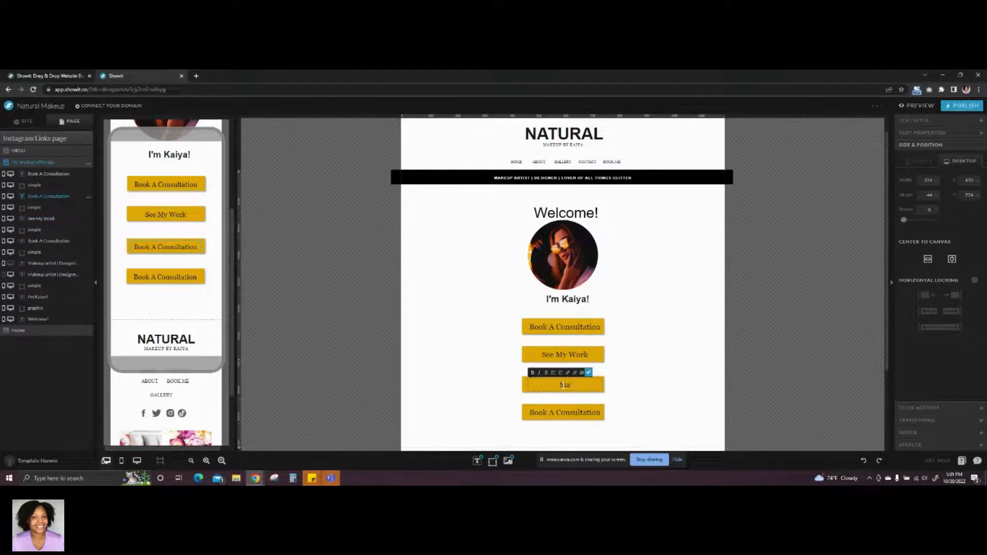
type("keup Classes")
- Replace the fourth yellow button's label with "Pricing Guide"
left_click(573, 414)
double_click(573, 414)
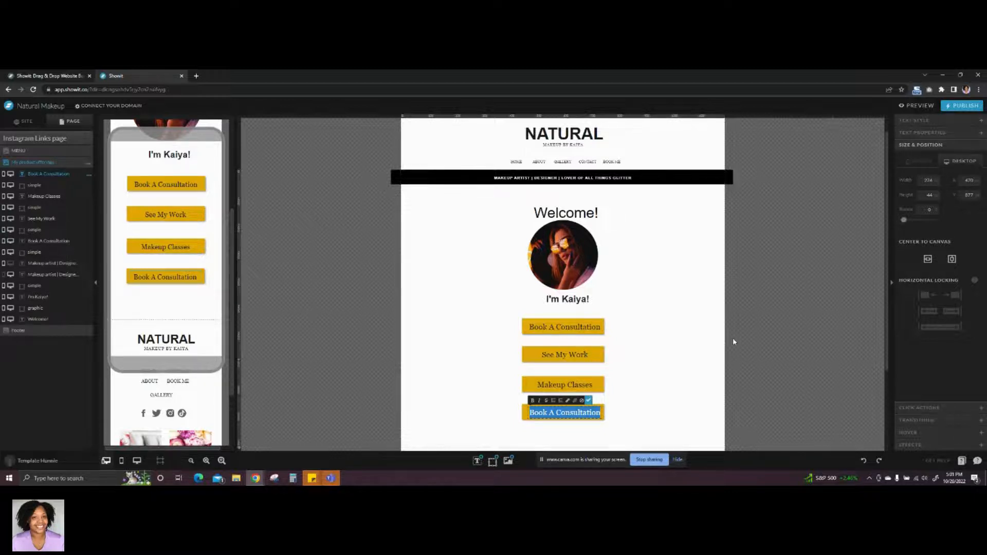
type("Pricing G")
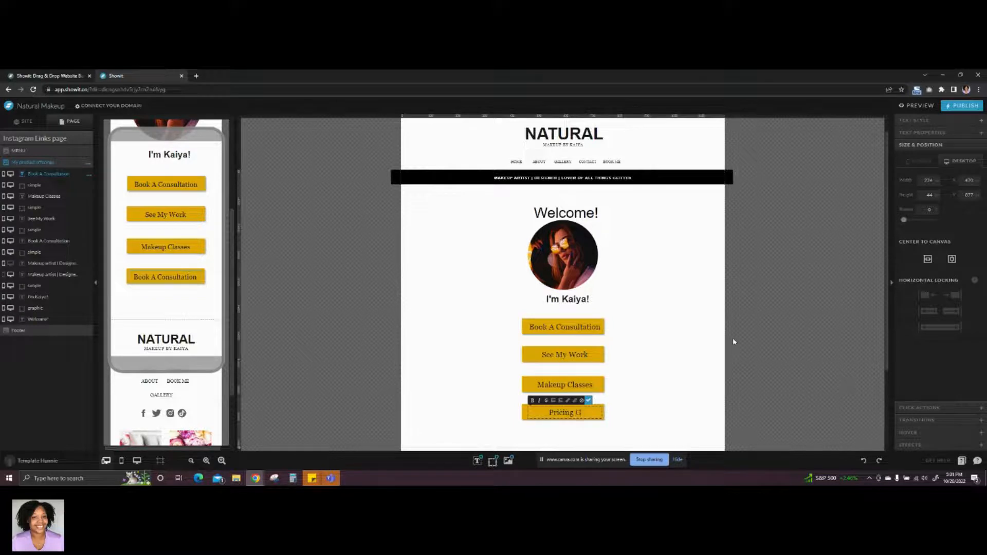
type("uide")
left_click(589, 400)
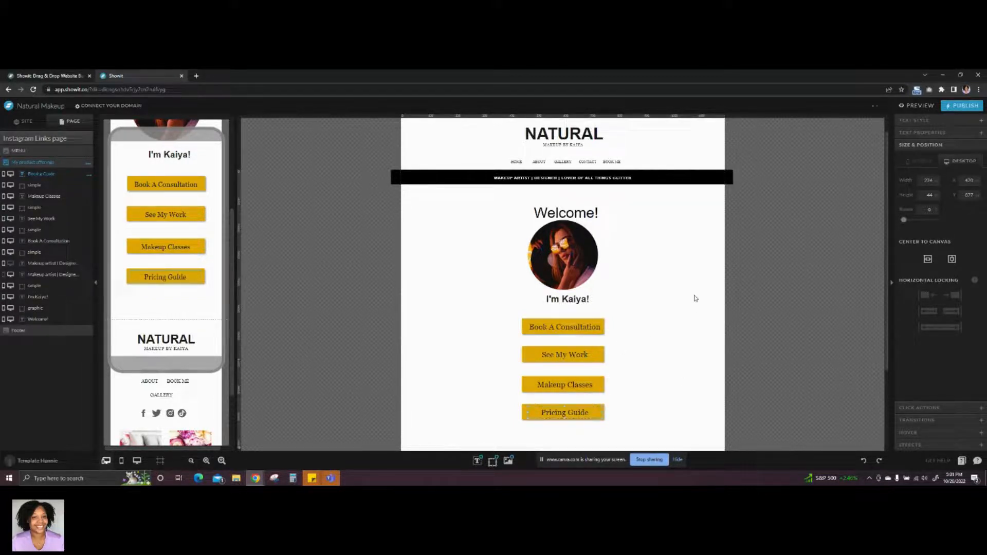
left_click(693, 298)
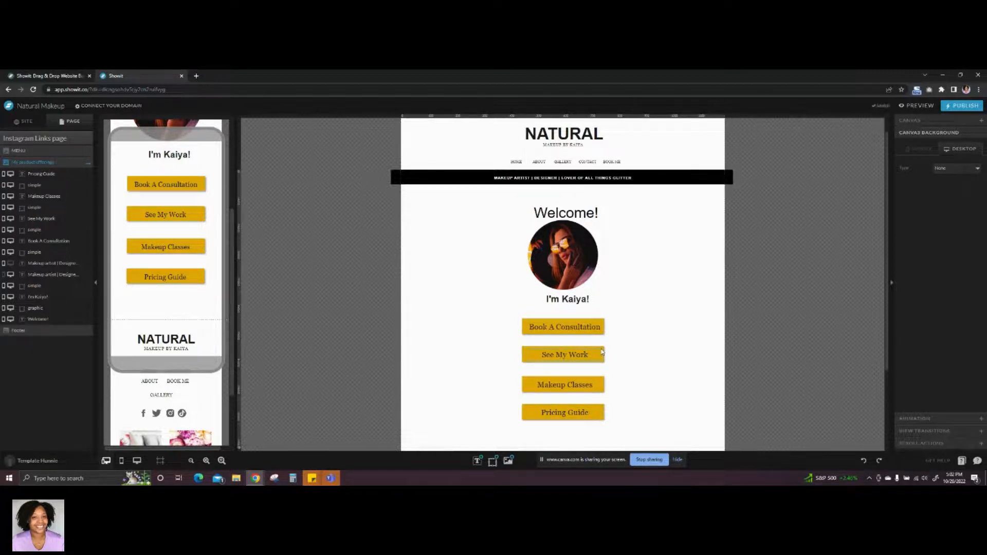
- Move the "Welcome!" title slightly up and left above the portrait in the desktop layout
left_click(567, 212)
left_click_drag(568, 212, 563, 206)
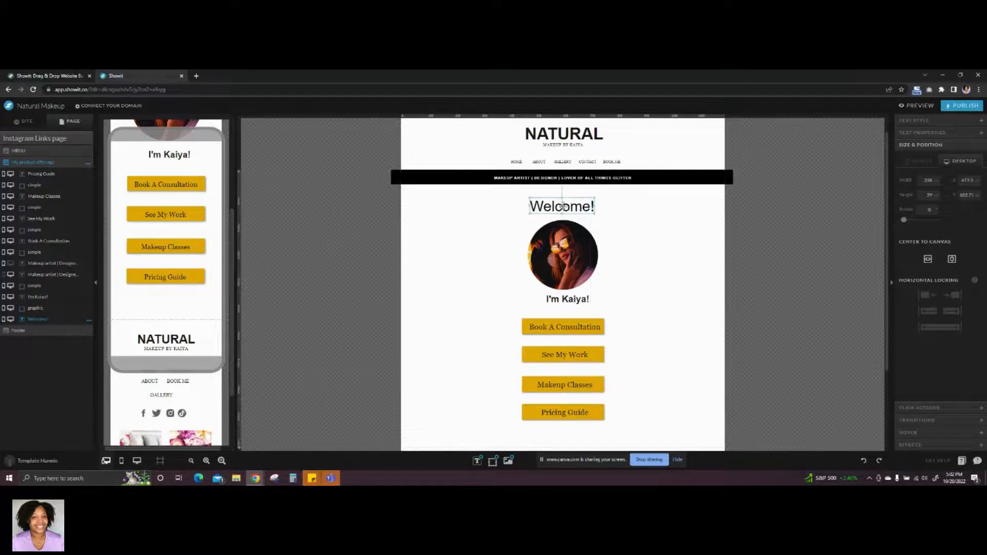
left_click(668, 286)
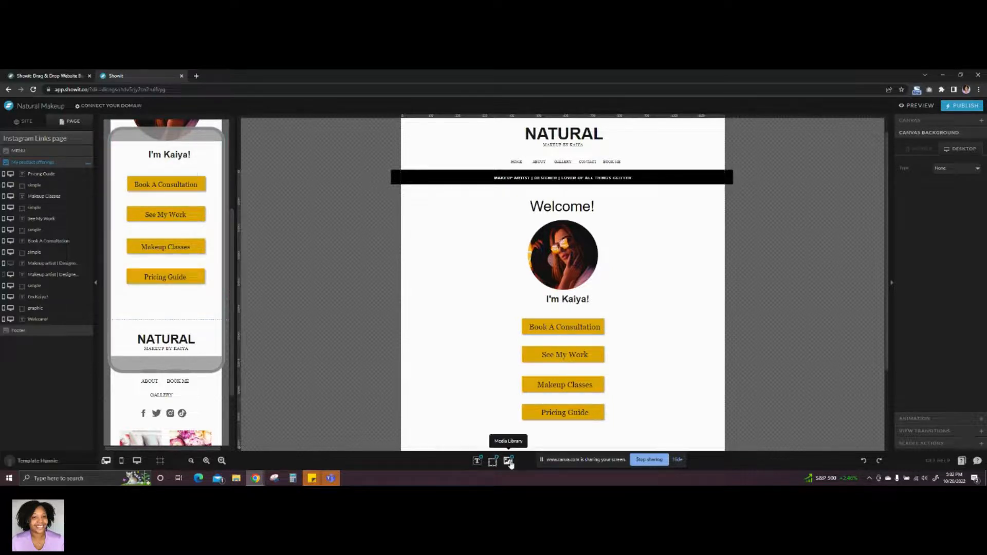
- Add the FLOWER_44.png leaf graphic from the media library to the page
left_click(509, 461)
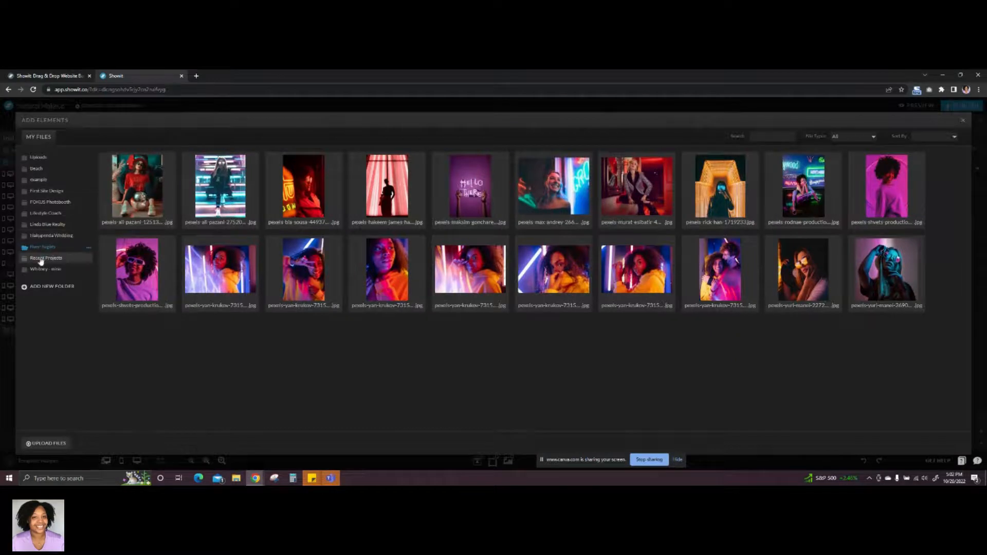
left_click(39, 192)
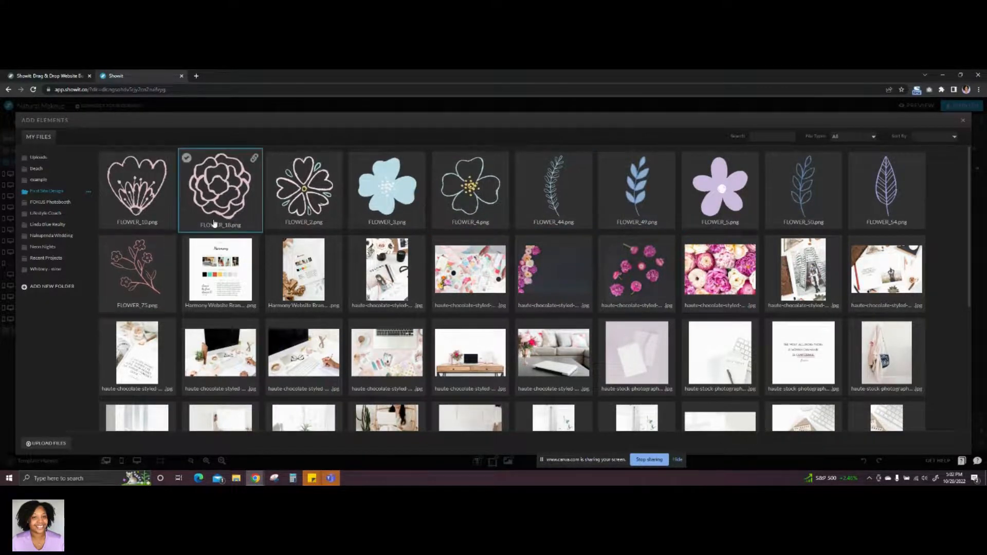
left_click(558, 203)
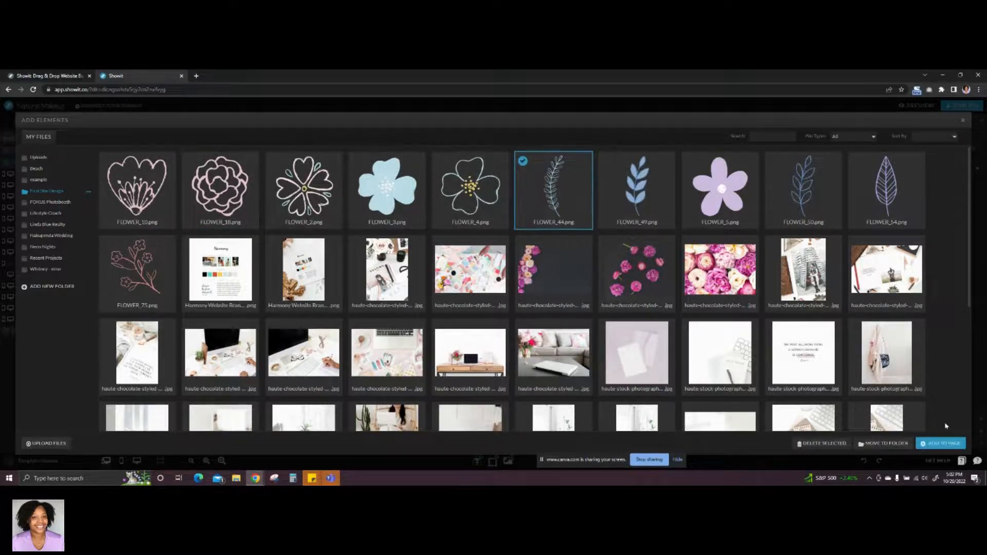
left_click(939, 443)
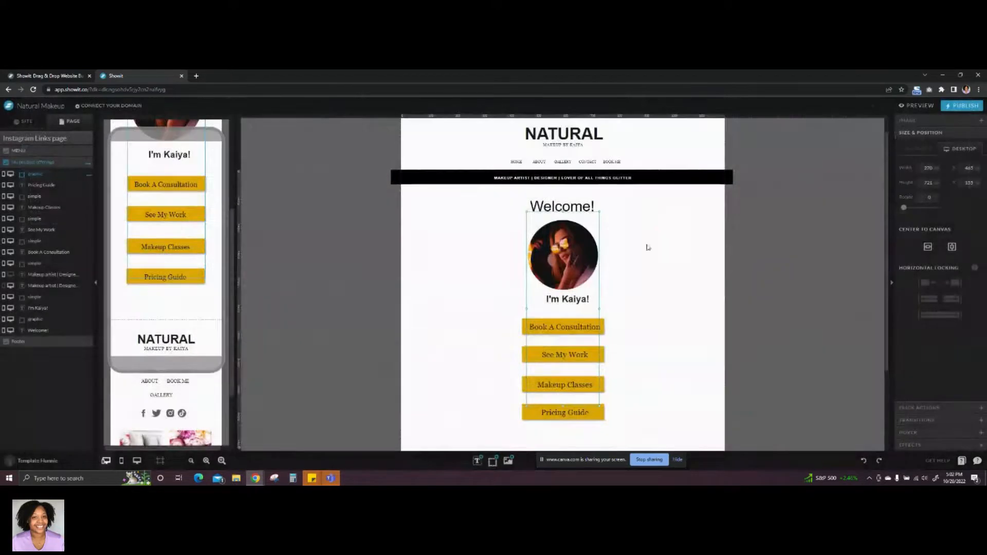
- Shrink the desktop leaf graphic to about 106 by 296 and position it over the portrait's left edge
left_click_drag(568, 308, 653, 295)
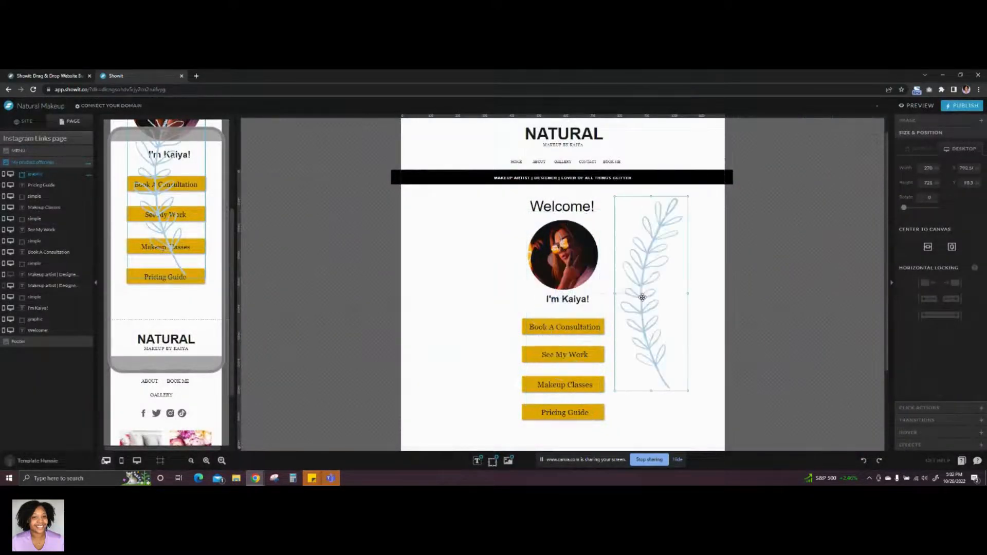
left_click_drag(686, 390, 646, 323)
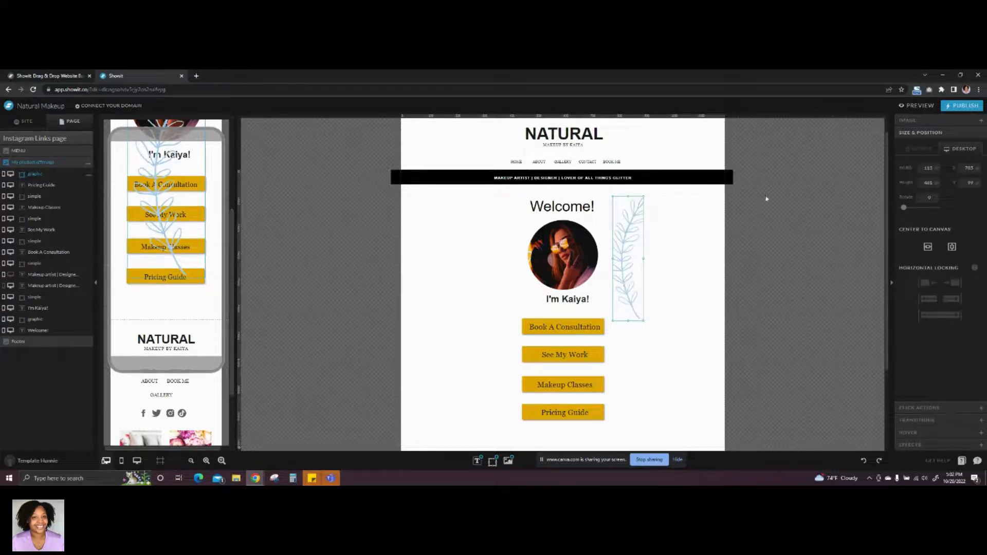
mouse_move(904, 212)
left_mouse_down()
mouse_move(945, 208)
mouse_move(900, 217)
left_mouse_up()
mouse_move(642, 317)
left_mouse_down()
mouse_move(633, 276)
mouse_move(649, 272)
mouse_move(653, 306)
left_mouse_up()
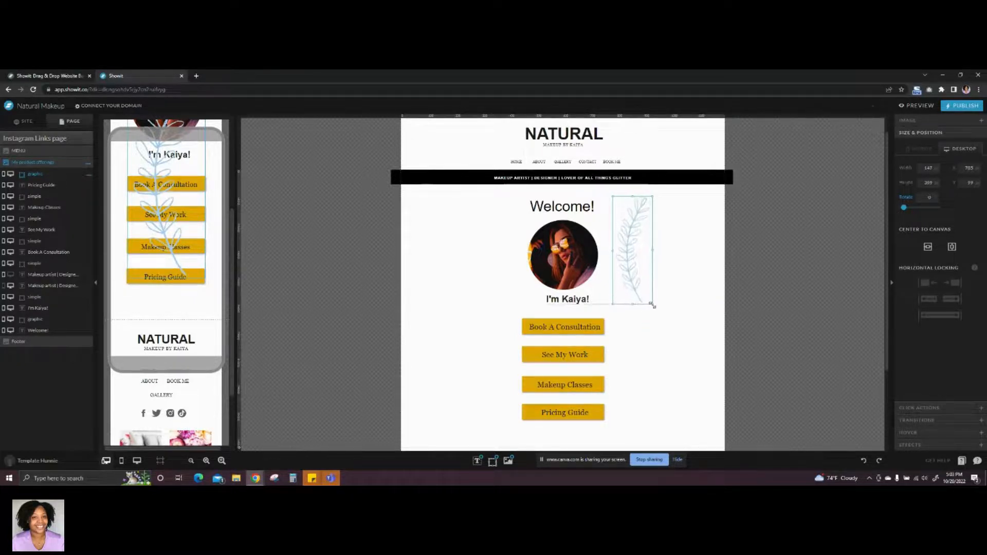
left_click_drag(633, 246, 538, 260)
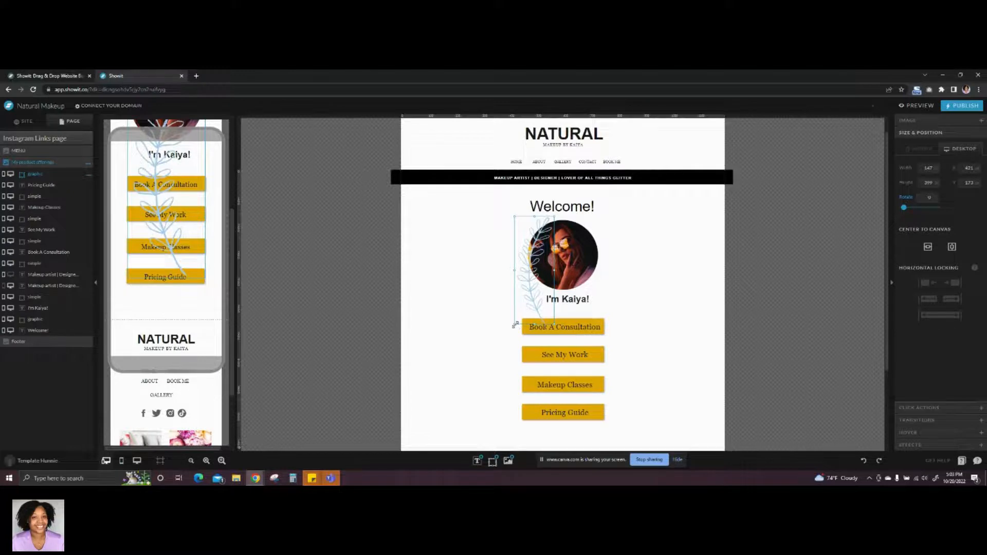
left_click_drag(517, 323, 535, 271)
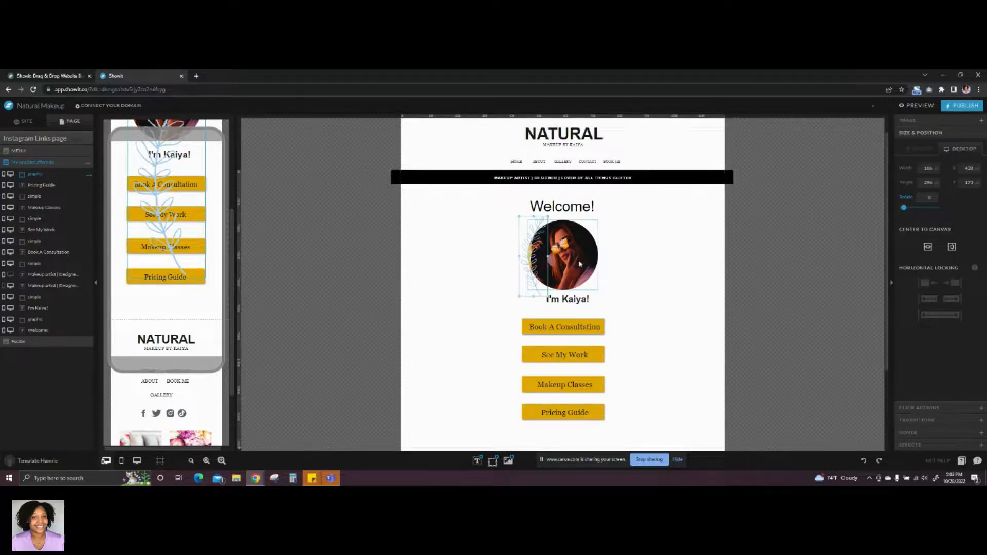
- Shrink the leaf graphic in the mobile layout to about 67 by 209 along the portrait's left edge
left_click(187, 300)
scroll(185, 309, "up", 3)
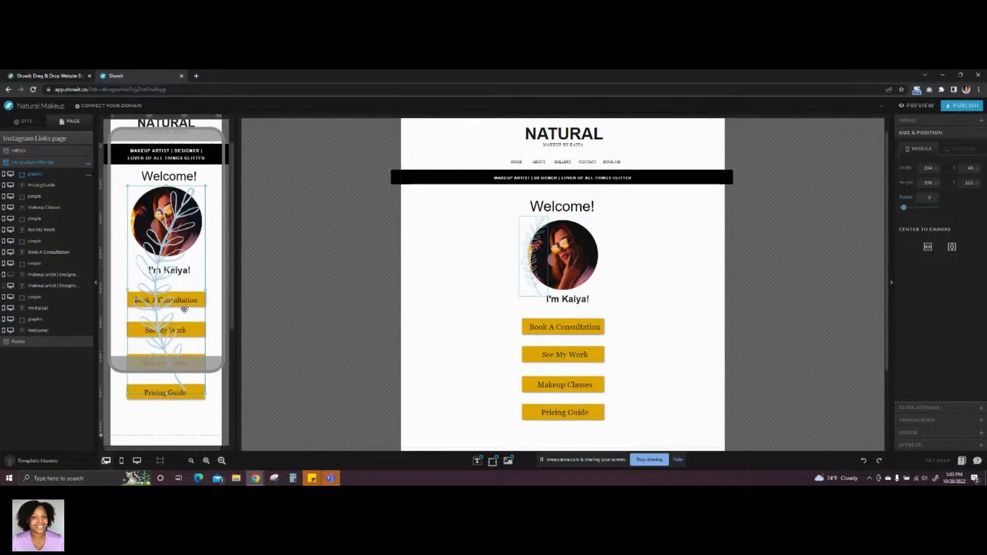
scroll(187, 314, "down", 3)
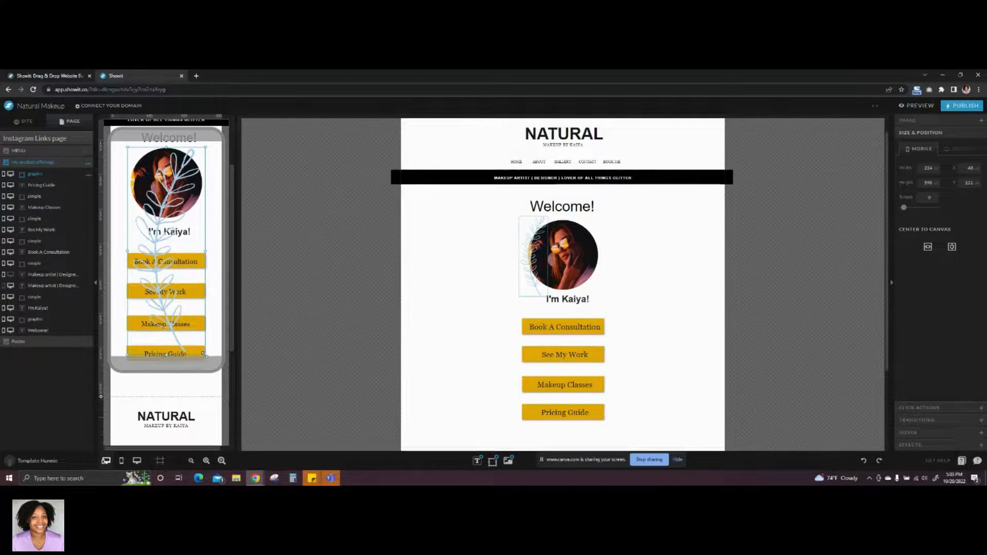
left_click_drag(205, 355, 149, 218)
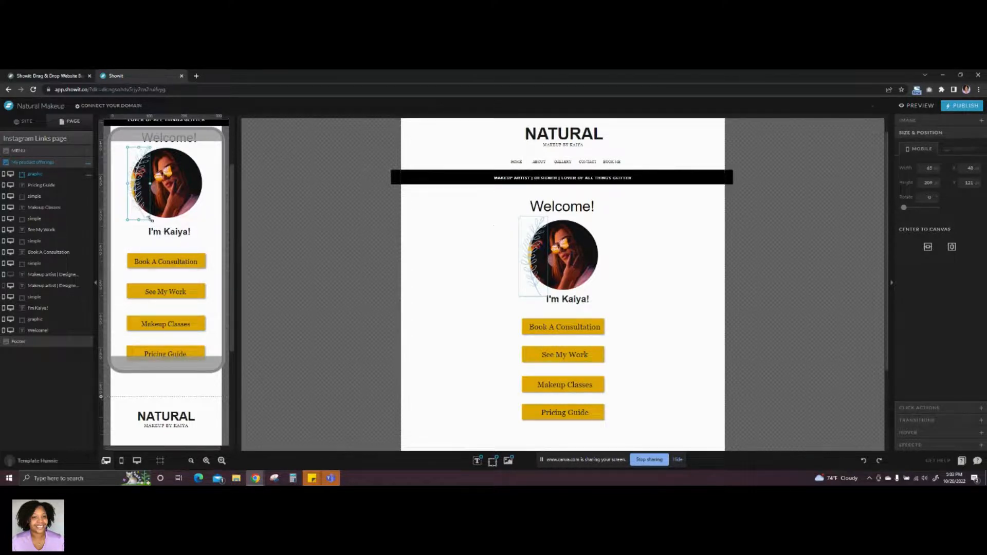
- Reduce the desktop leaf graphic to about 98 by 272 and place it below "Welcome!" in the layer order, behind the portrait
left_click(545, 296)
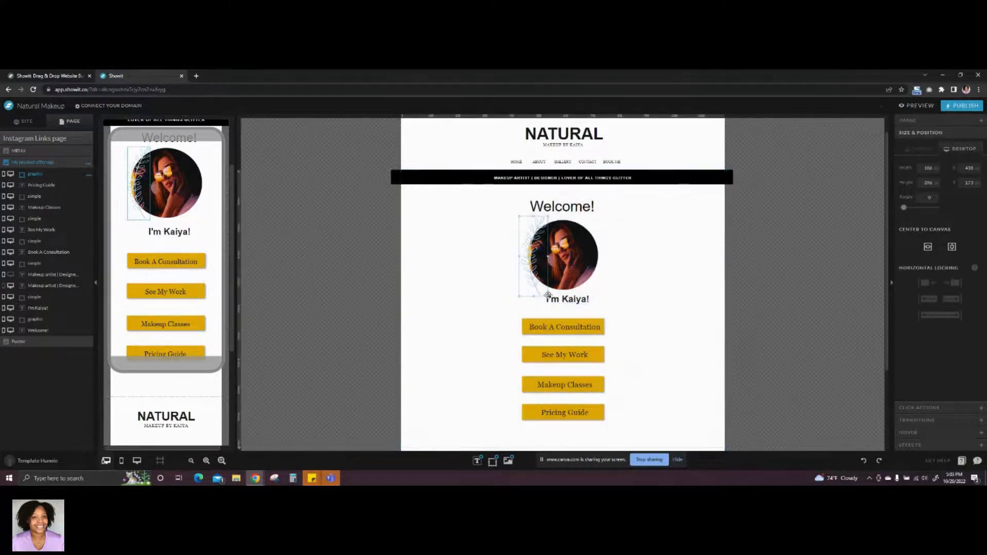
left_click_drag(547, 295, 546, 291)
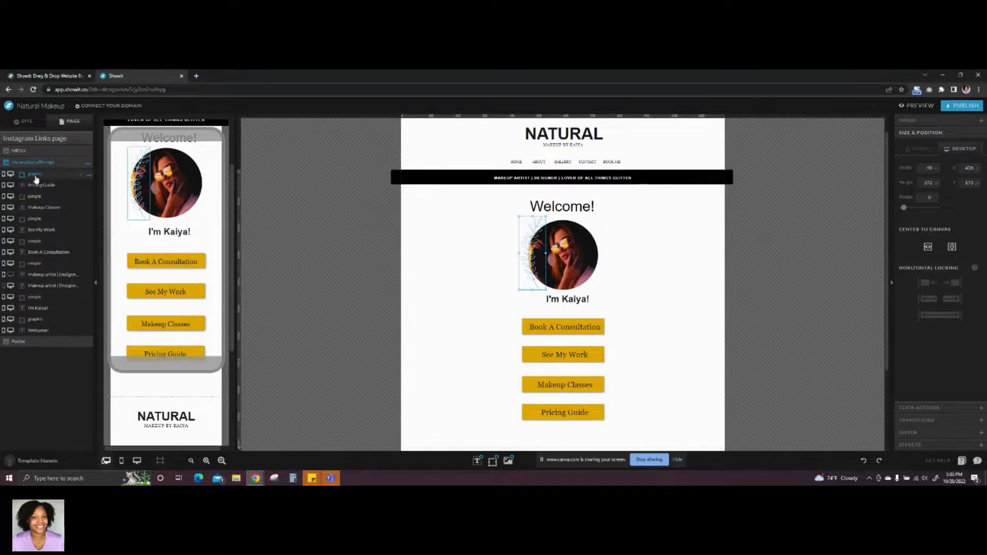
left_click_drag(38, 177, 38, 337)
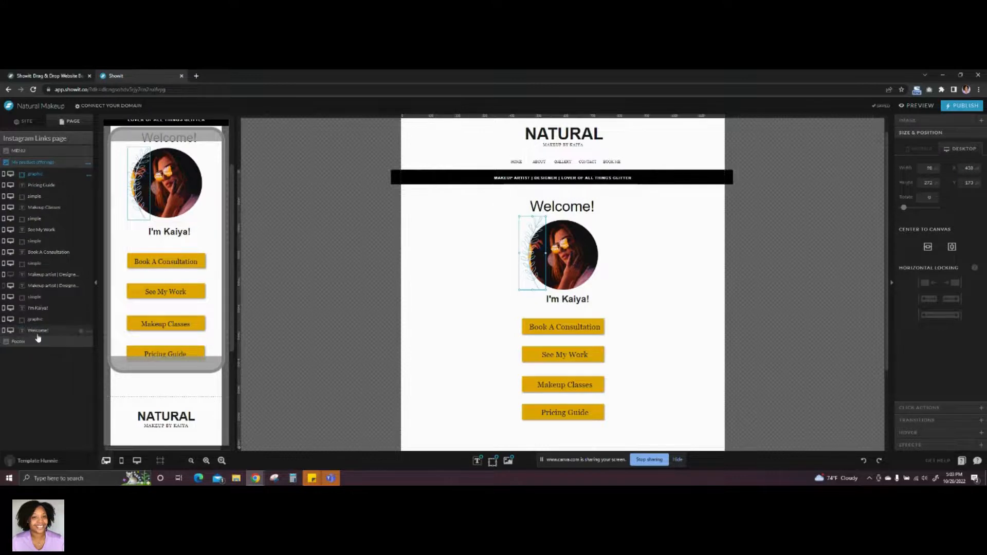
left_click(657, 264)
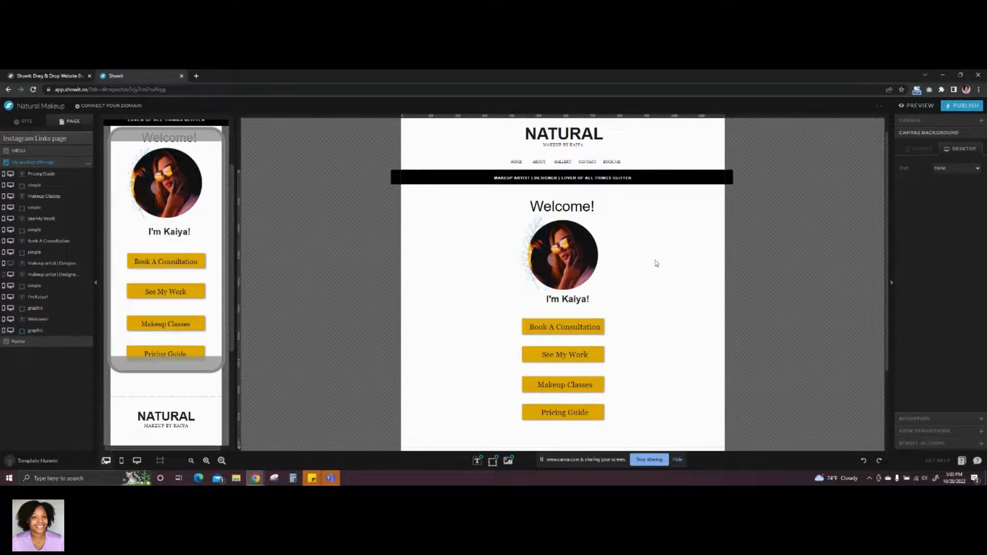
- Rotate the desktop leaf graphic slightly counterclockwise beside the portrait's left edge
left_click(525, 260)
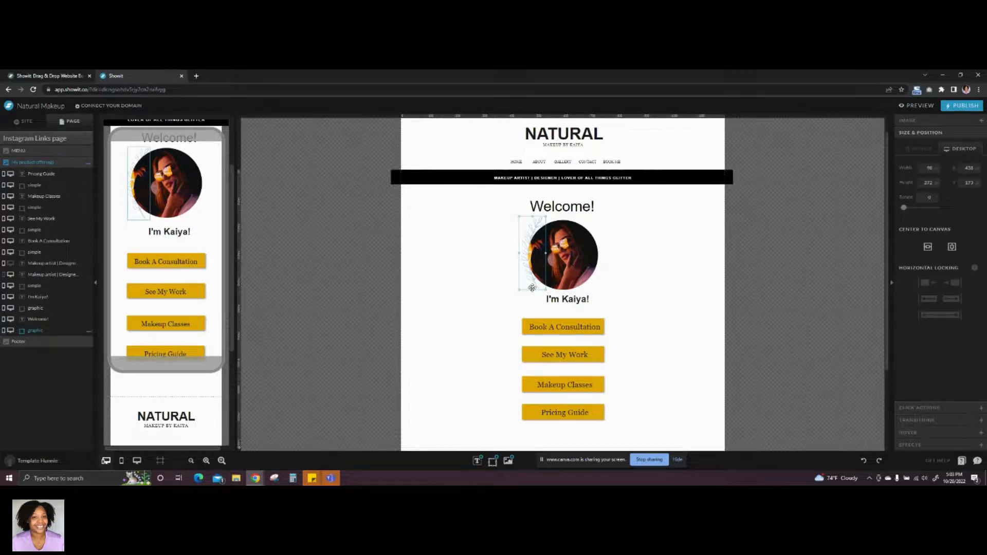
left_click_drag(518, 291, 526, 292)
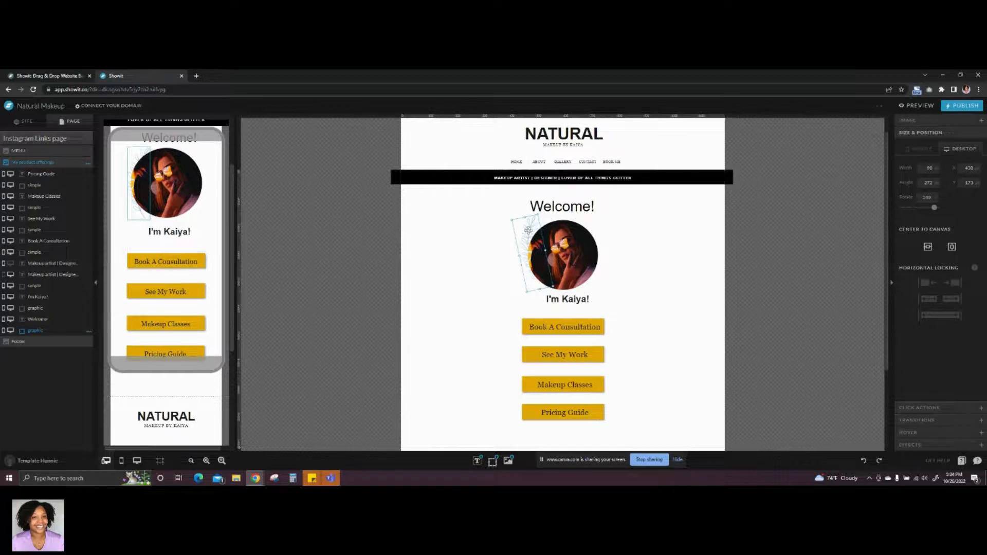
left_click(530, 234)
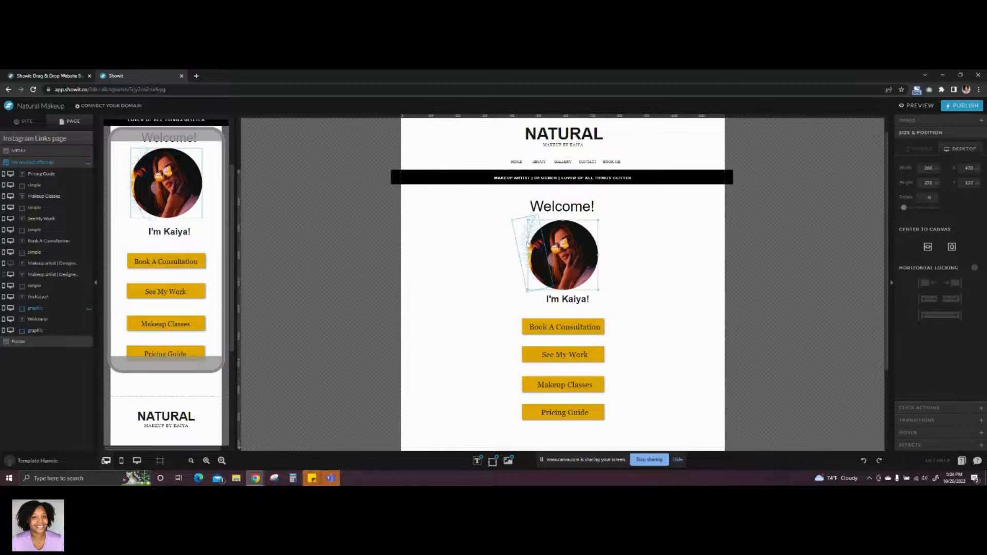
- Tilt the desktop leaf graphic further to a rotation of about 342 and move it to the left of the lower link buttons
left_click(523, 232)
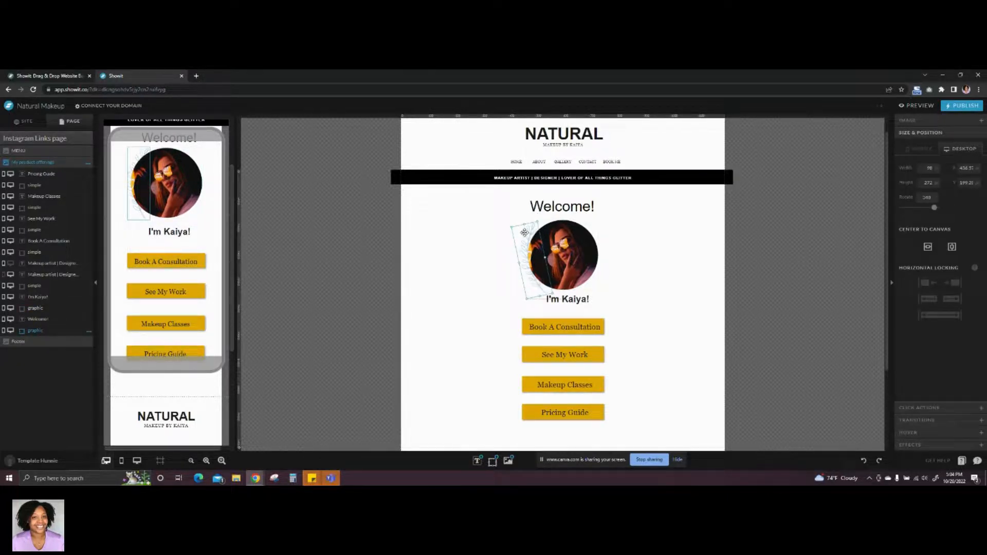
left_click_drag(524, 233, 522, 228)
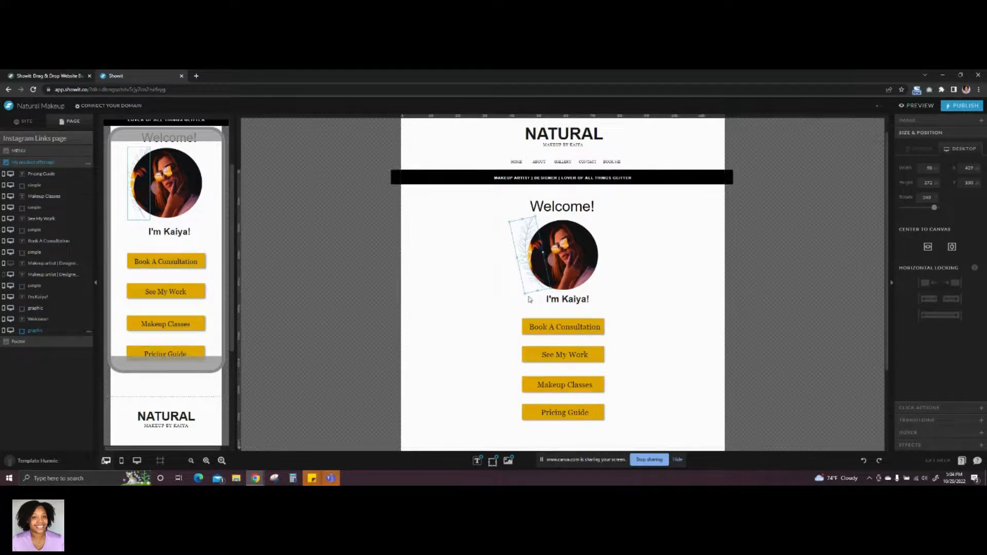
left_click_drag(524, 296, 527, 294)
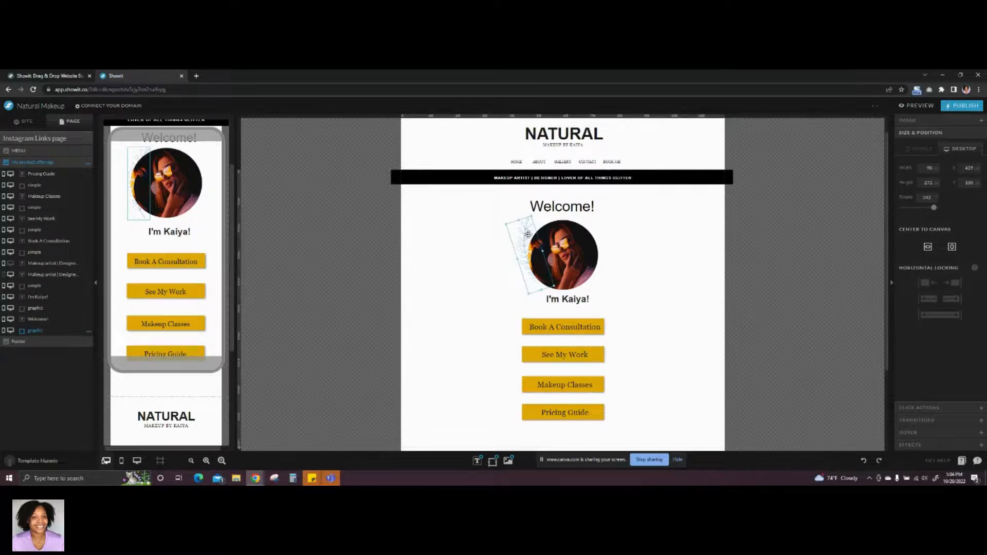
left_click_drag(528, 234, 488, 386)
left_click(679, 295)
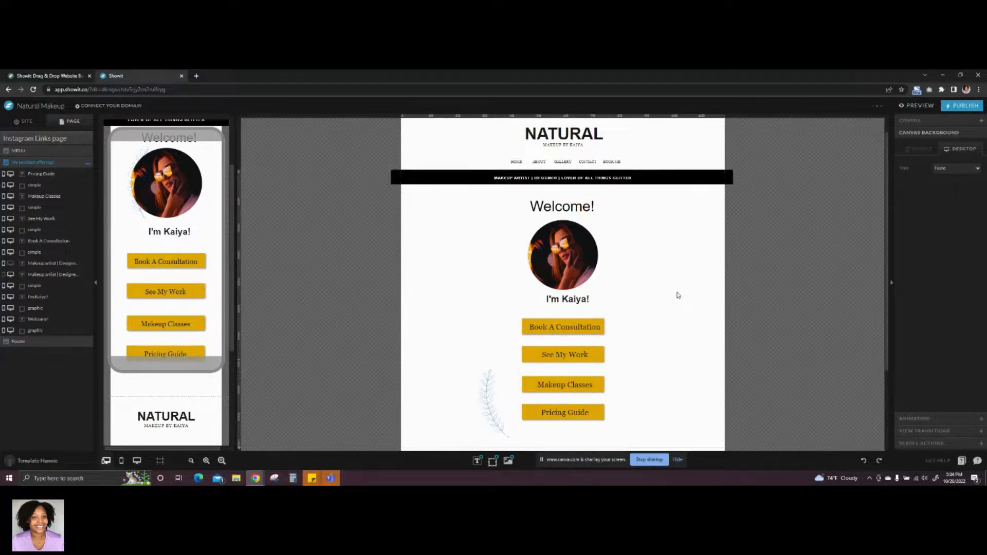
- Duplicate the desktop leaf graphic and place the copy to the right of the portrait
left_click(491, 418)
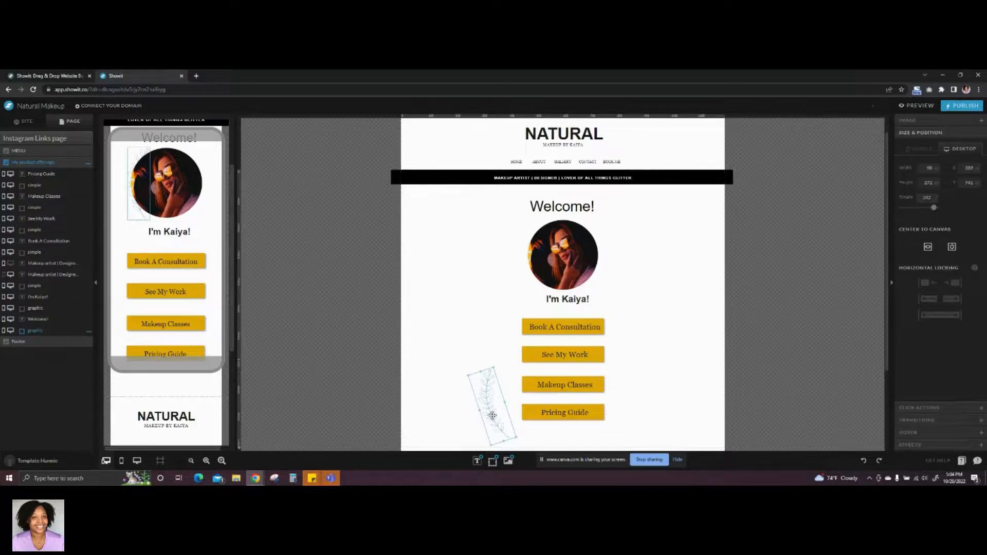
key("ctrl+d")
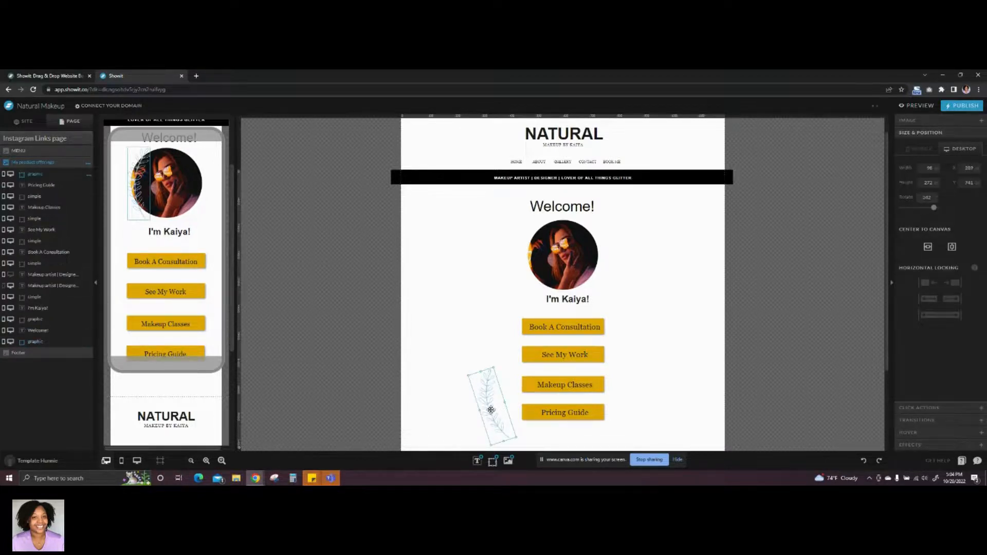
left_click_drag(491, 410, 638, 264)
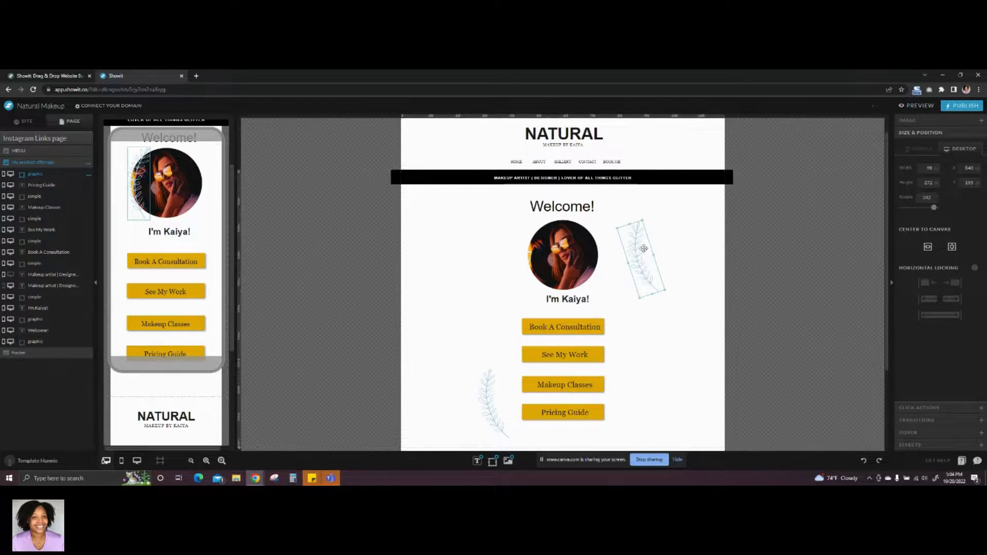
- Look through the copied leaf's click action, transition, hover, effects and image settings, and delete the copy
left_click(904, 407)
left_click(907, 421)
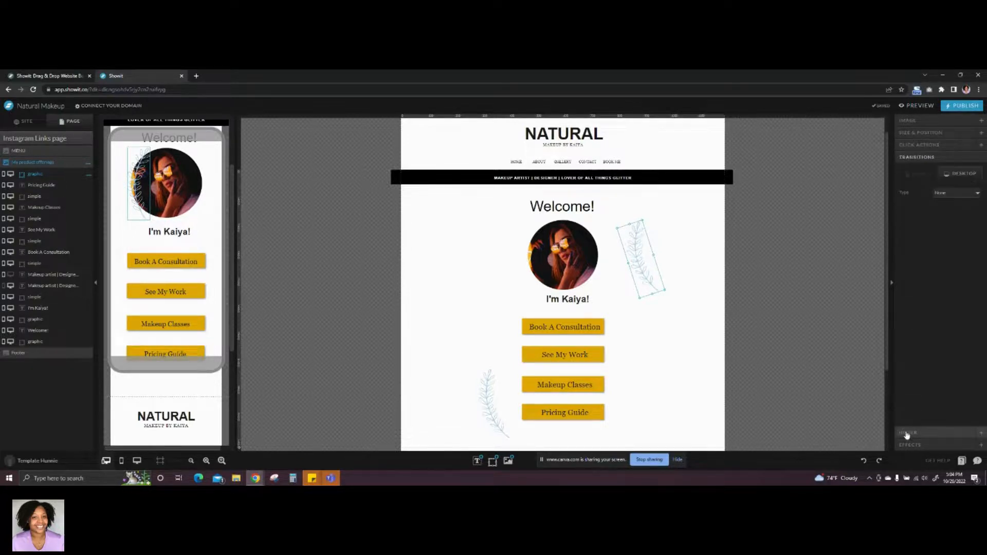
left_click(907, 435)
left_click(908, 449)
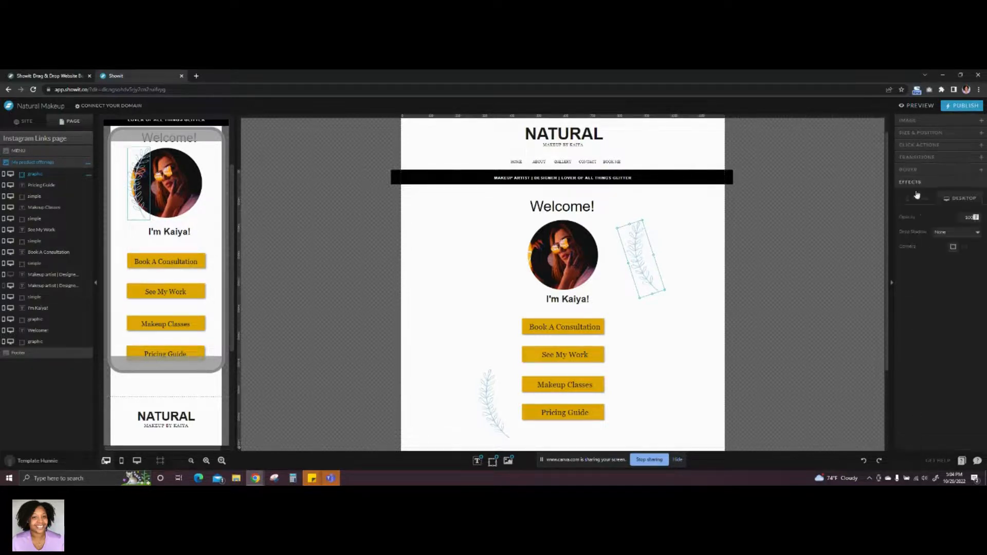
left_click(909, 122)
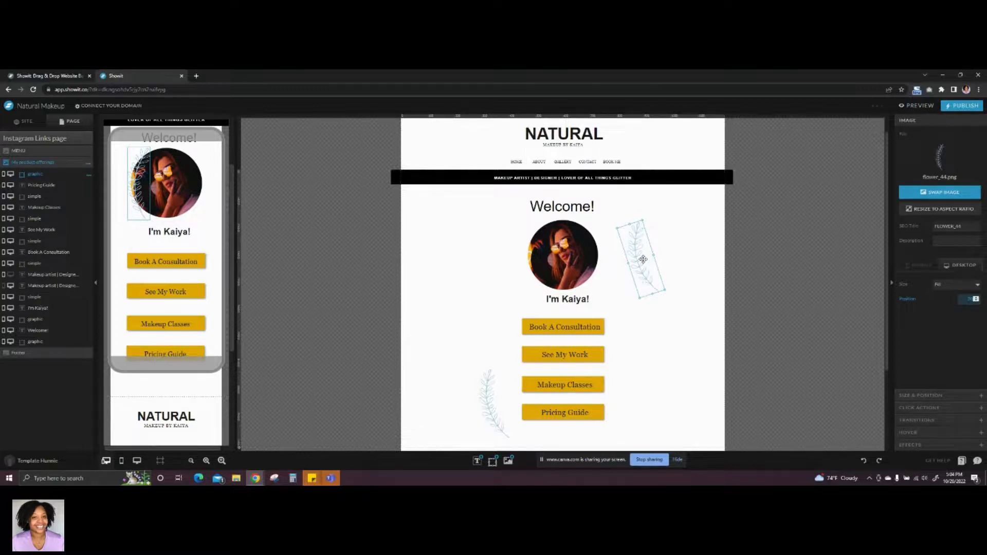
left_click(660, 346)
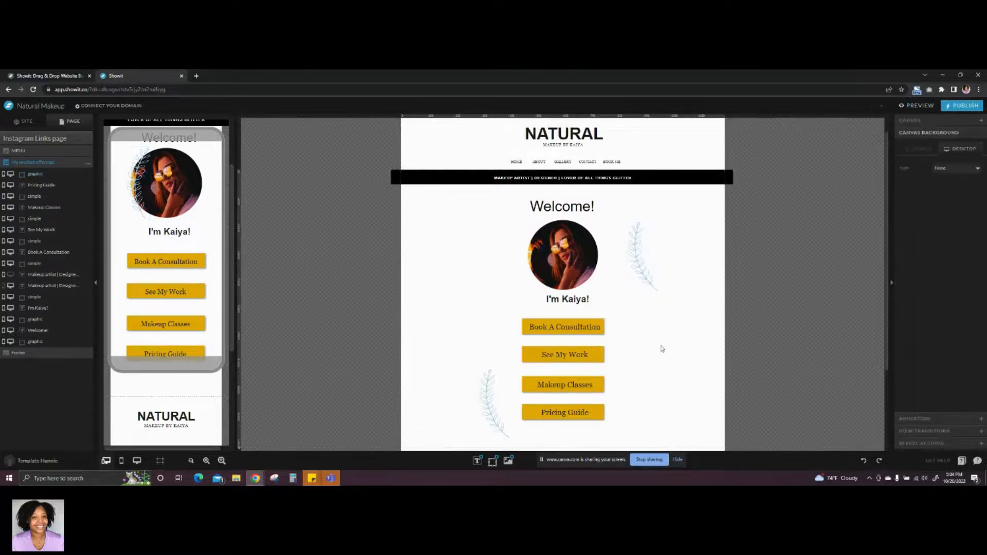
left_click(643, 252)
key("Delete")
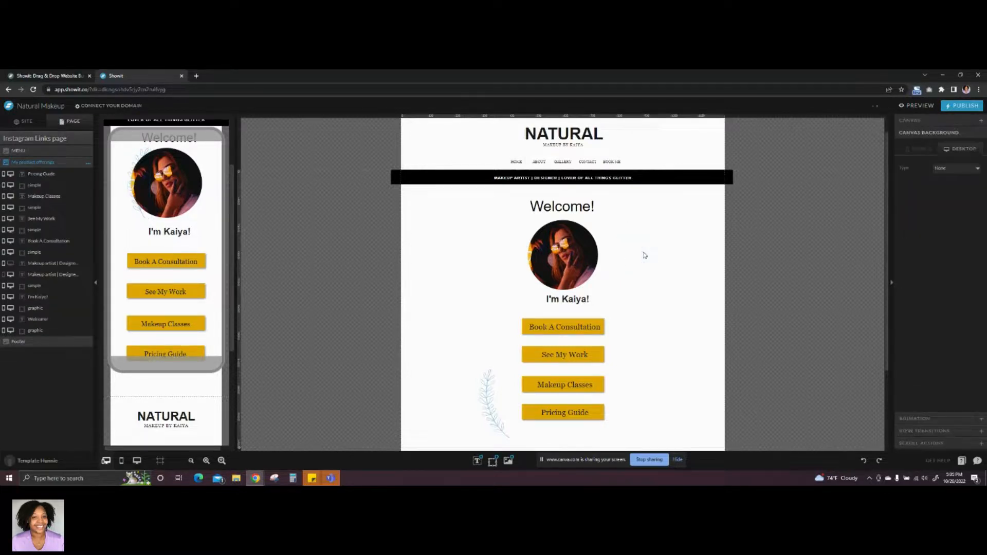
- Add FLOWER_5.png from the media library and shrink it onto the desktop portrait's upper-right edge
left_click(508, 462)
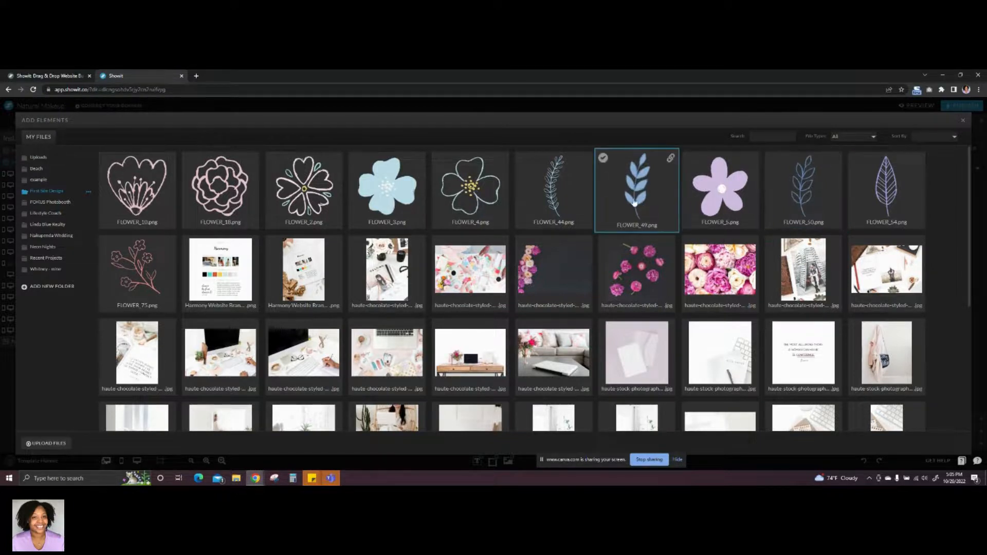
left_click(794, 206)
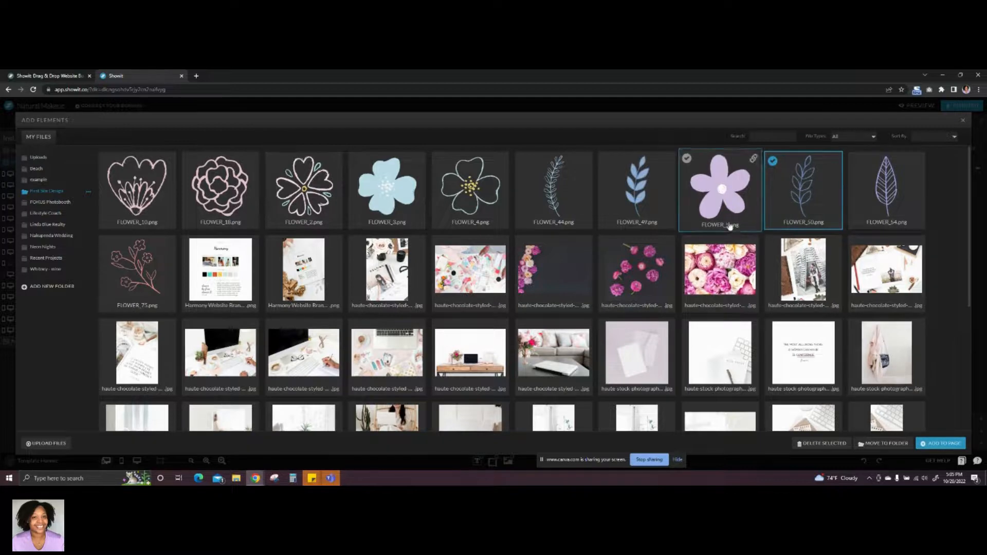
left_click(720, 210)
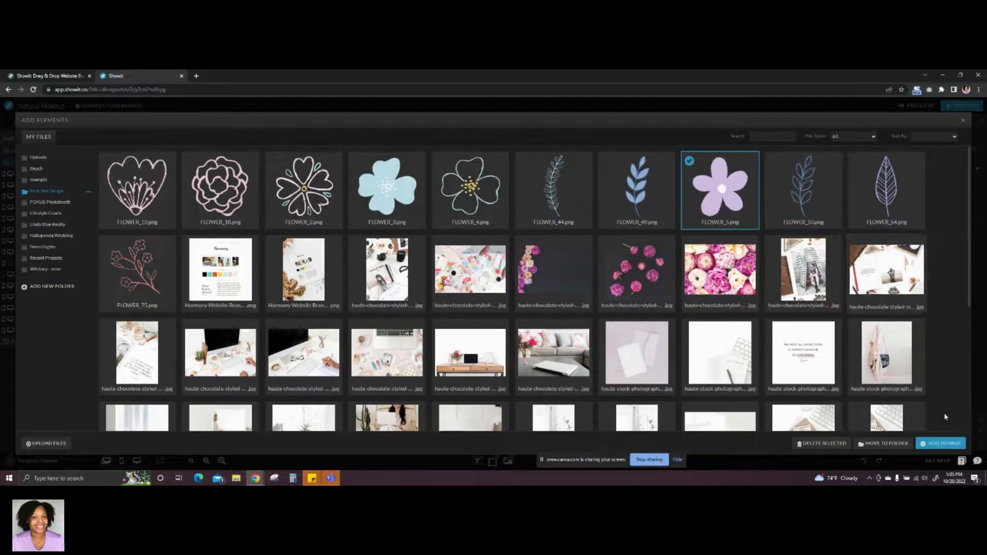
left_click(934, 445)
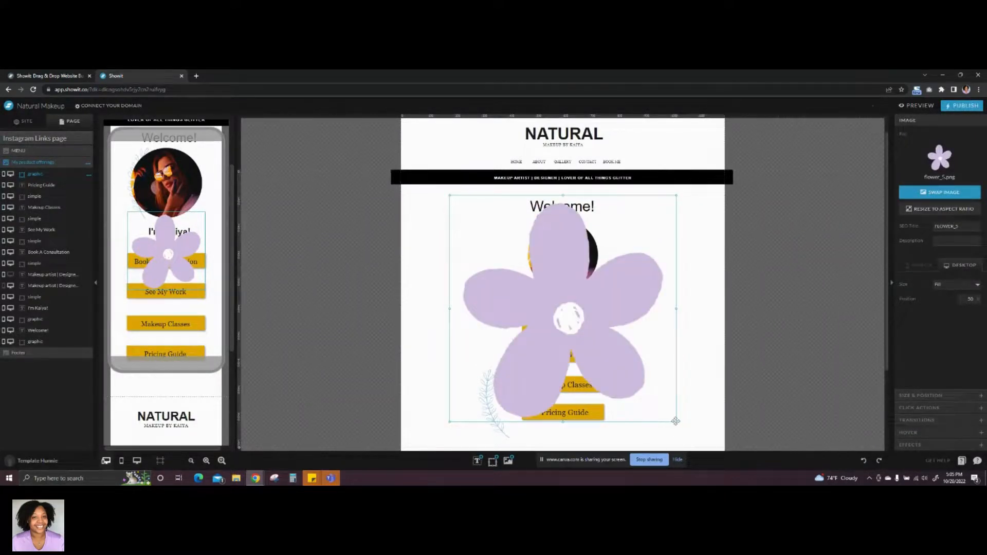
left_click_drag(676, 421, 595, 233)
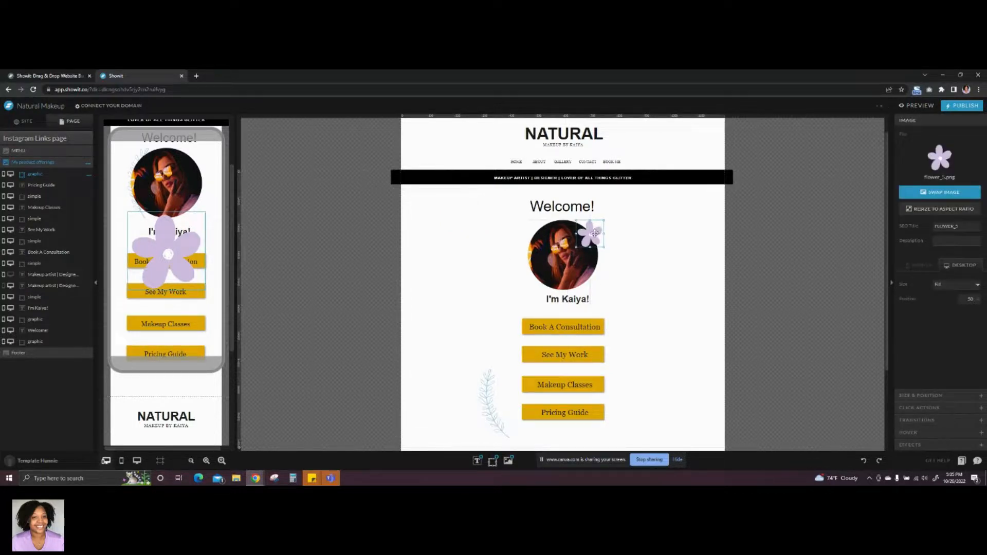
left_click(633, 283)
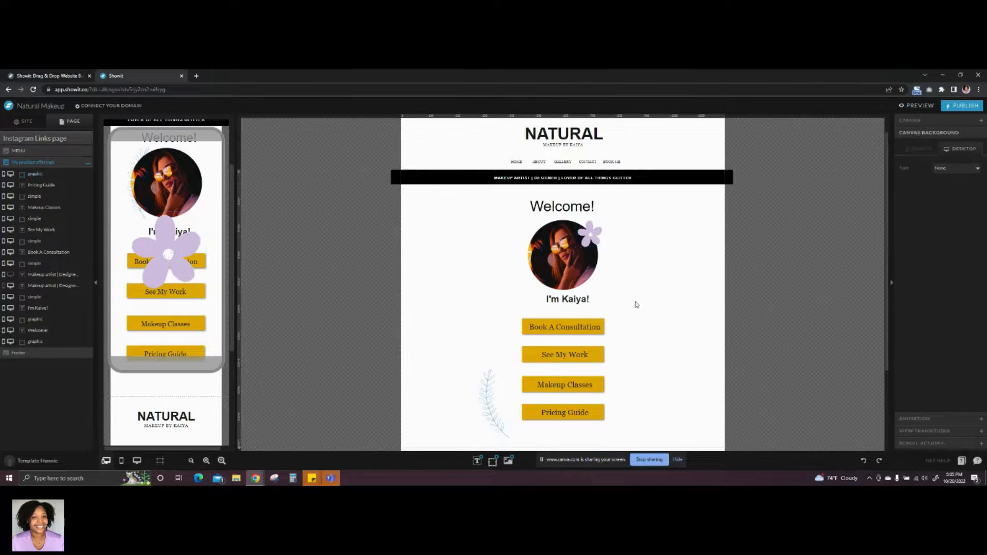
- Try the flower graphic behind the portrait at the bottom of the layer order, and delete it
left_click(588, 235)
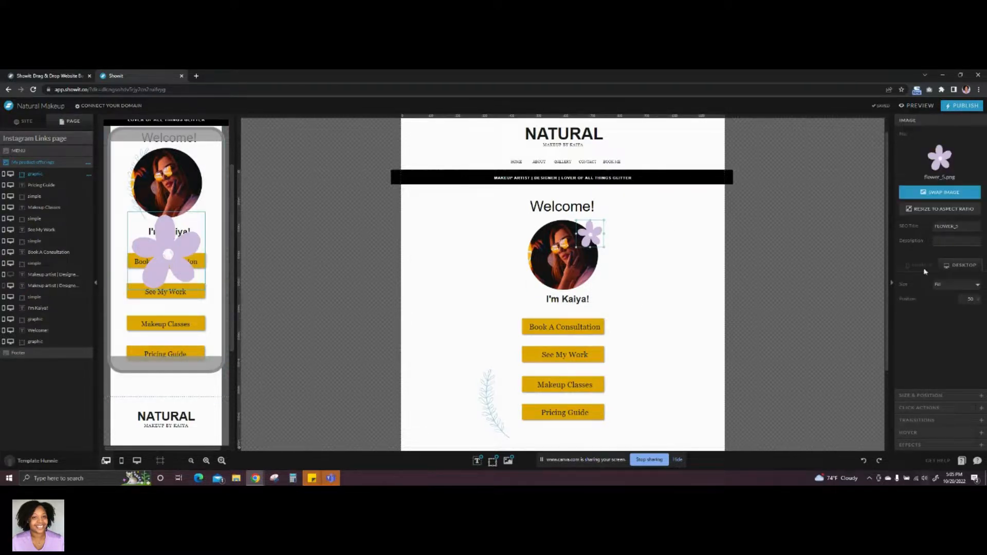
left_click_drag(39, 175, 40, 349)
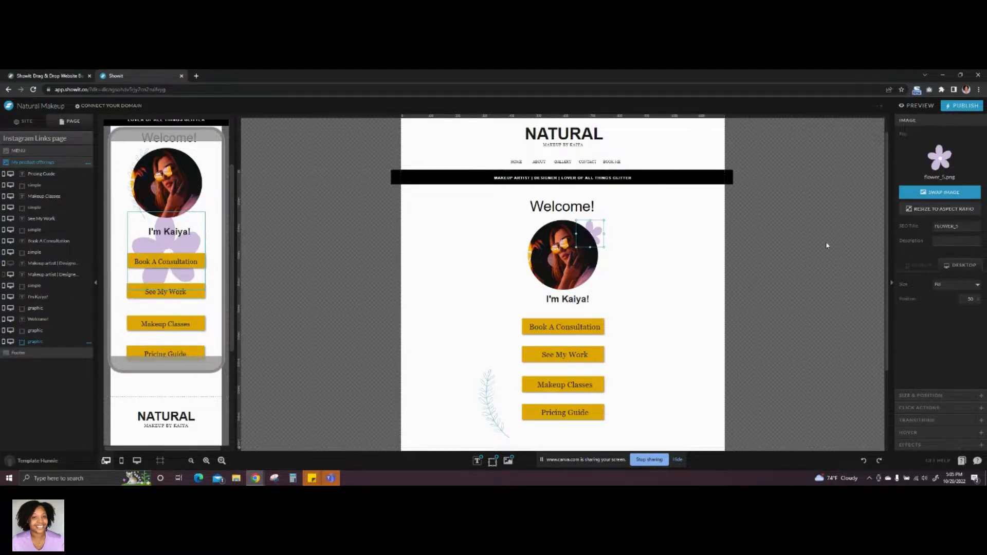
left_click(635, 268)
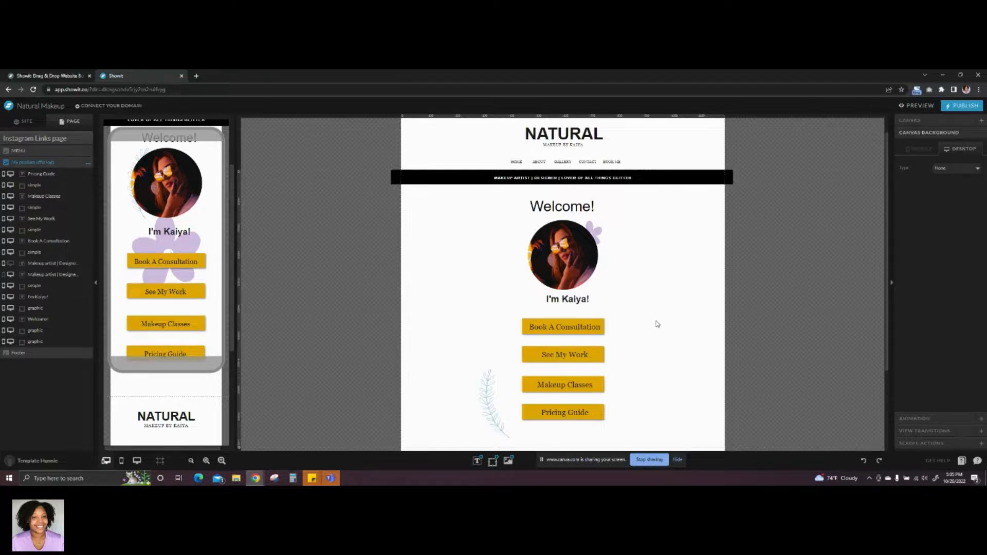
left_click(599, 236)
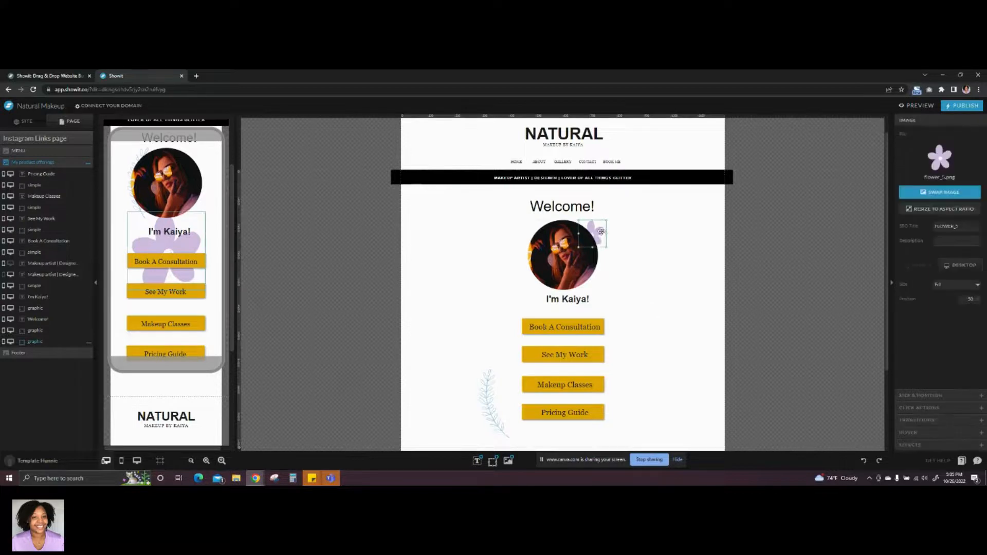
left_click_drag(599, 229, 598, 229)
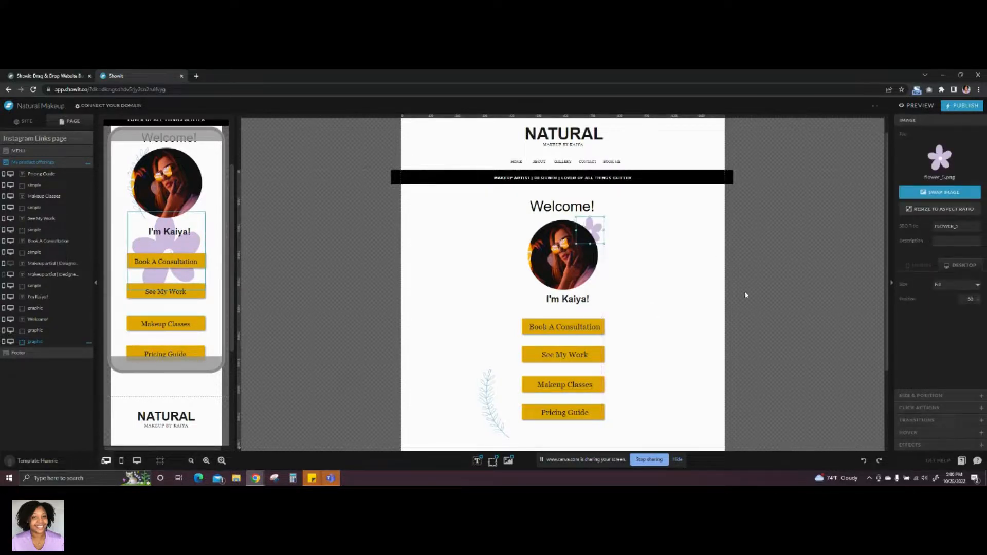
key("Delete")
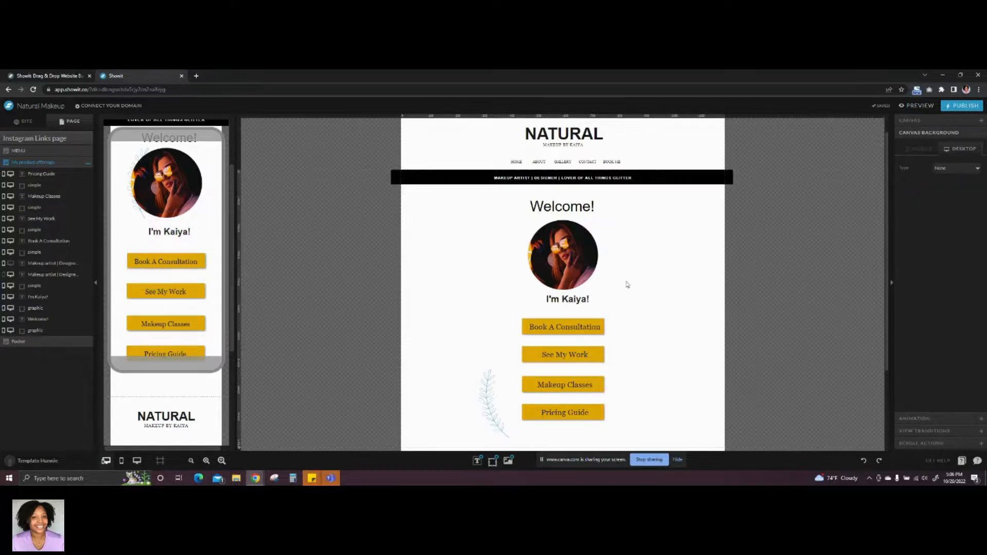
- Rotate the desktop leaf graphic to lie horizontally and tuck it beneath the portrait's lower edge
left_click_drag(506, 401, 529, 287)
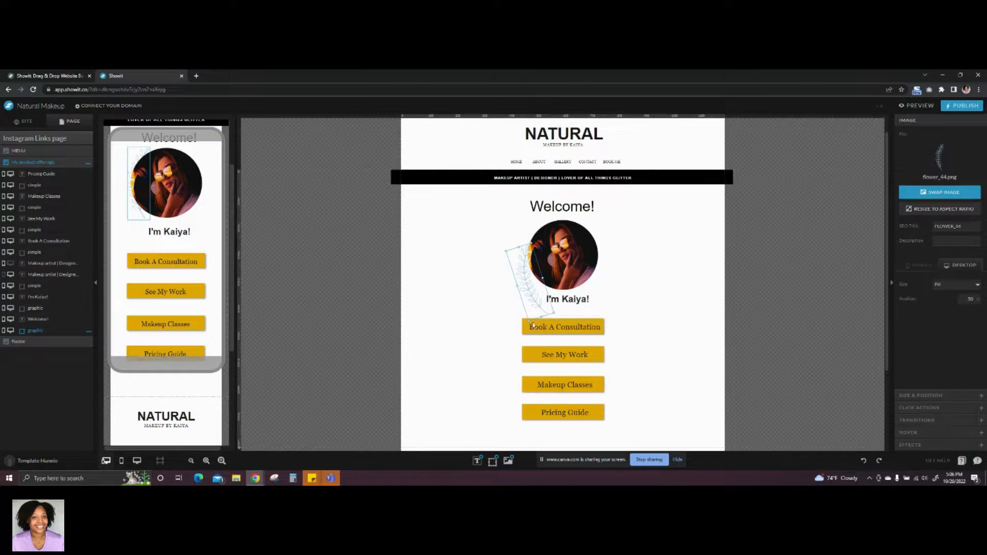
left_click_drag(532, 325, 567, 292)
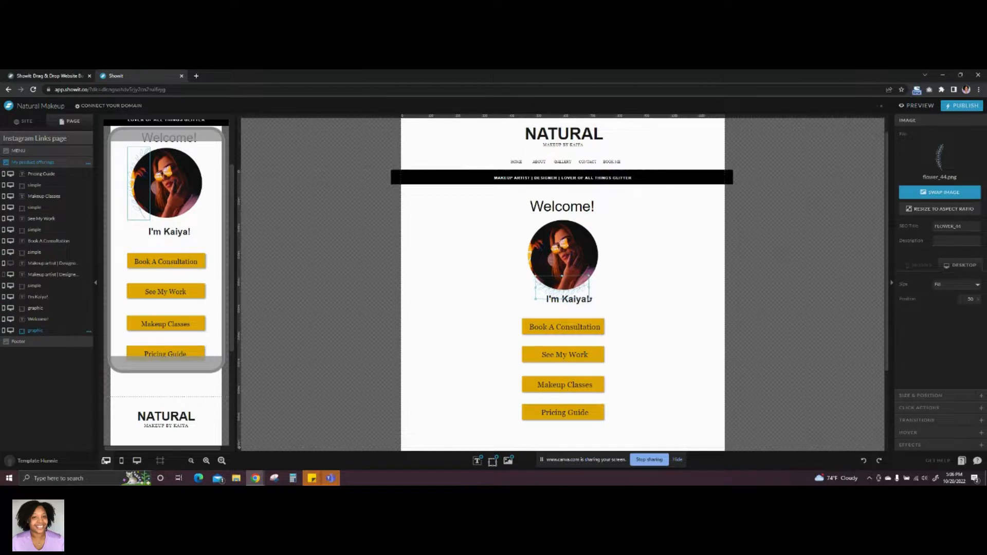
left_click(645, 285)
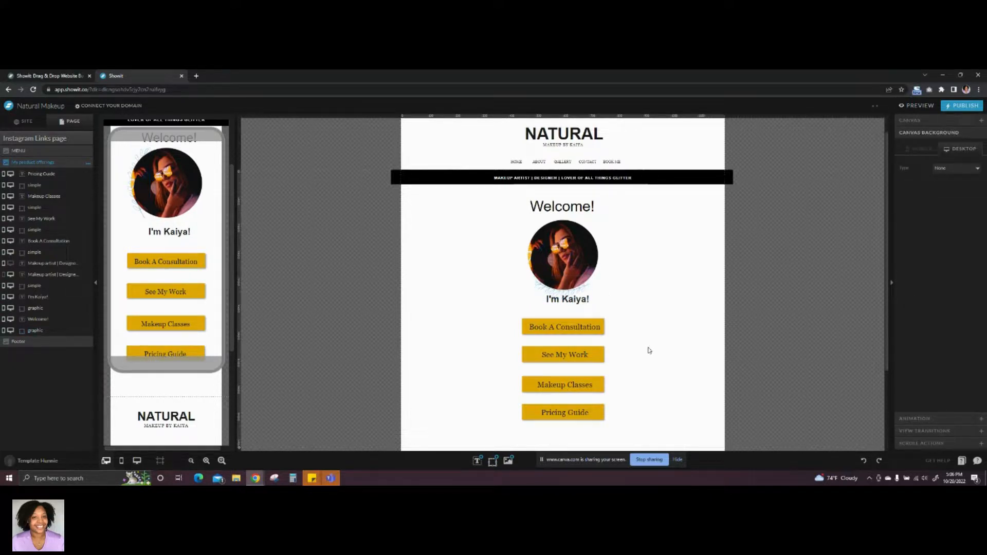
- Move the desktop introduction text down and slightly left, just above the "Book A Consultation" button
left_click_drag(568, 300, 561, 308)
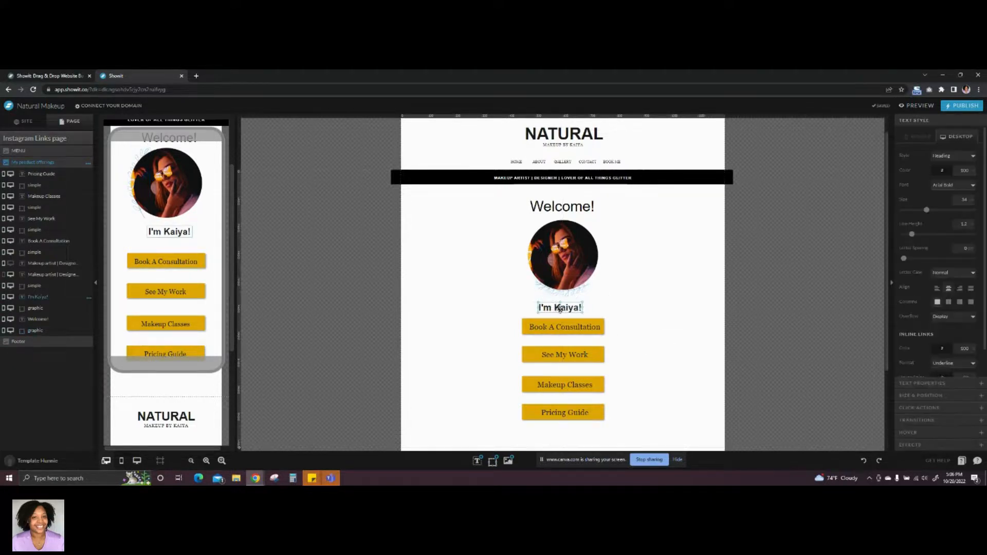
left_click(561, 308)
left_click(657, 296)
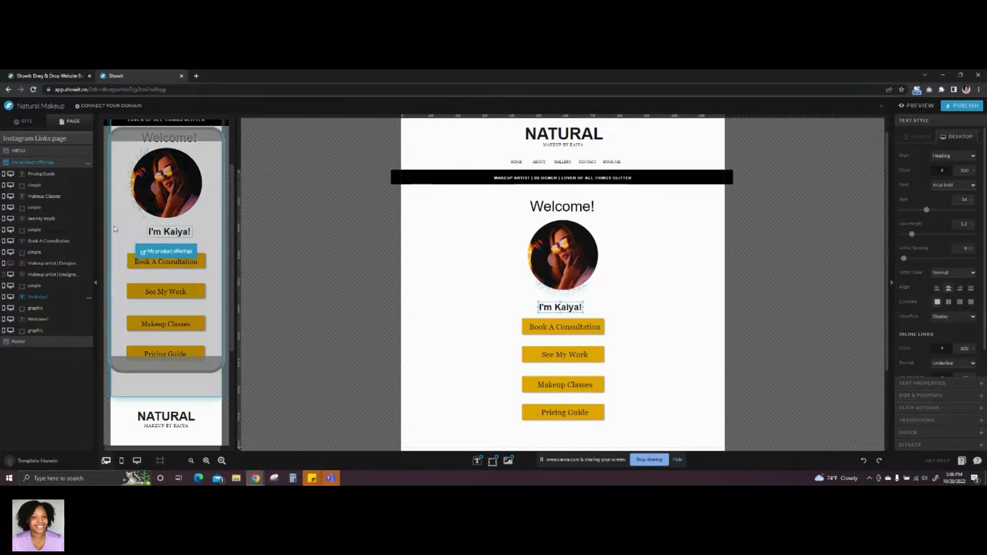
- Try to reposition the leaf graphic in the mobile layout, and undo the accidental move of the portrait
left_click(133, 205)
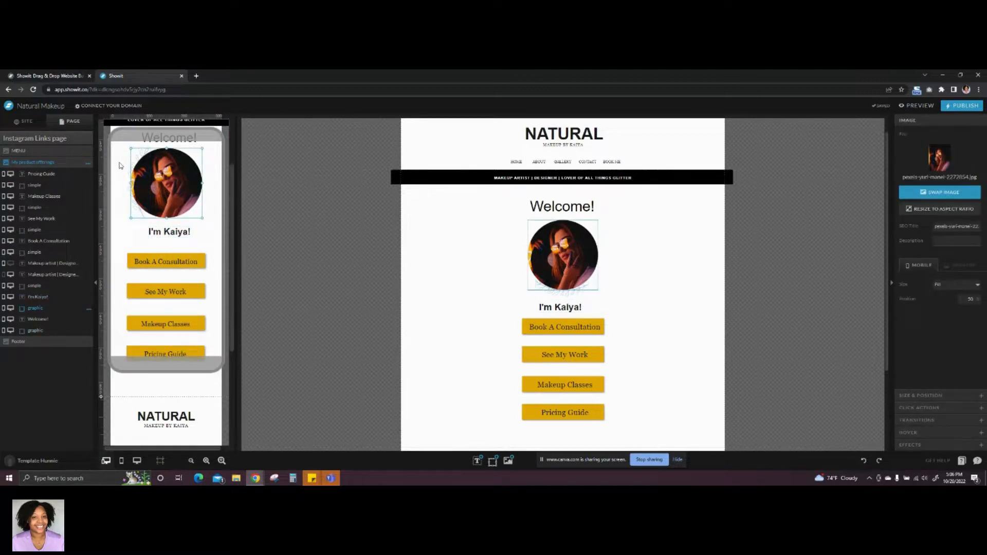
left_click(121, 165)
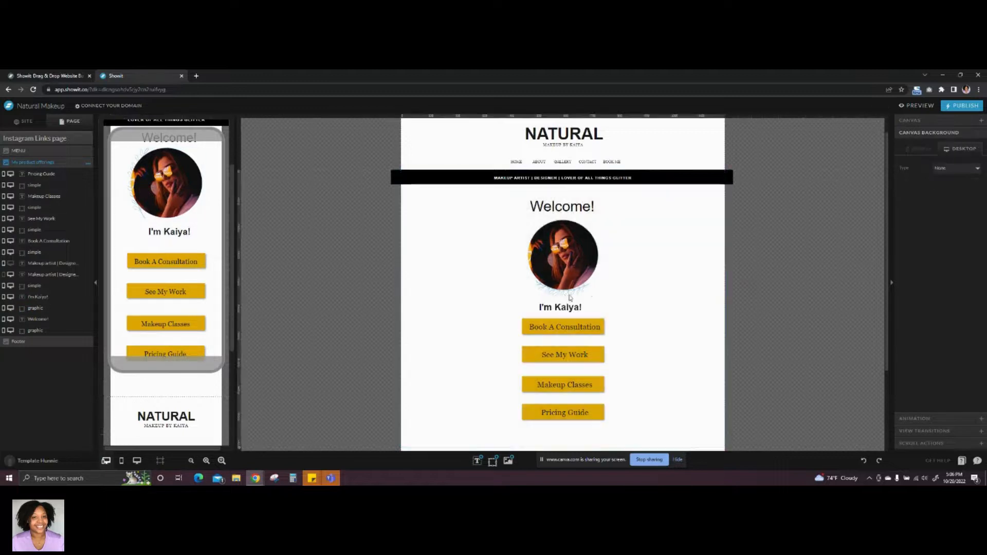
left_click(579, 296)
left_click(130, 187)
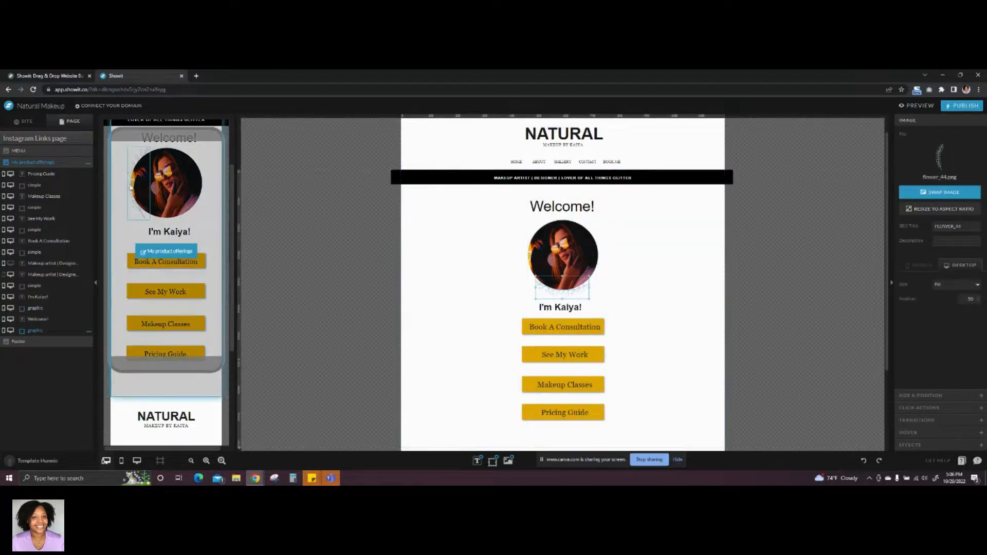
left_click_drag(133, 156, 114, 176)
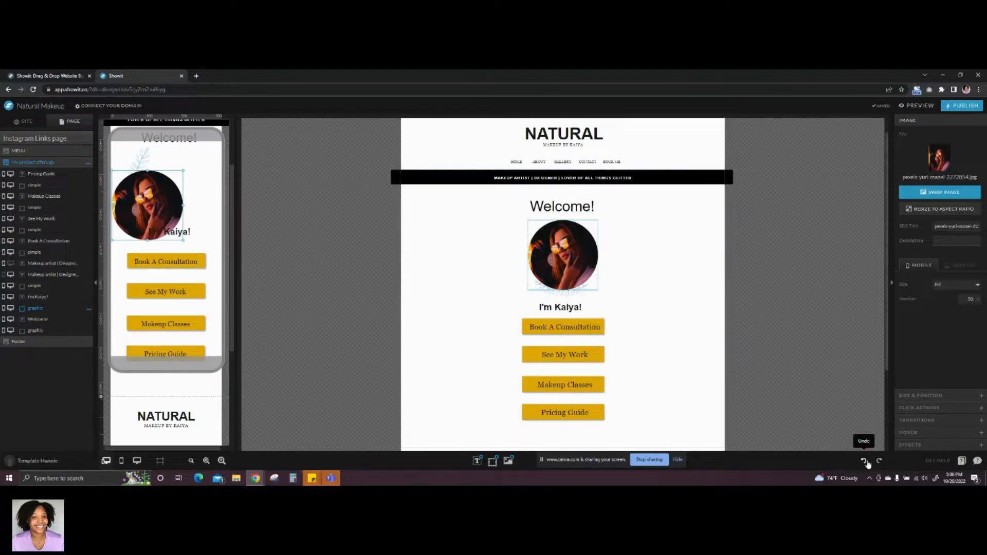
left_click(864, 461)
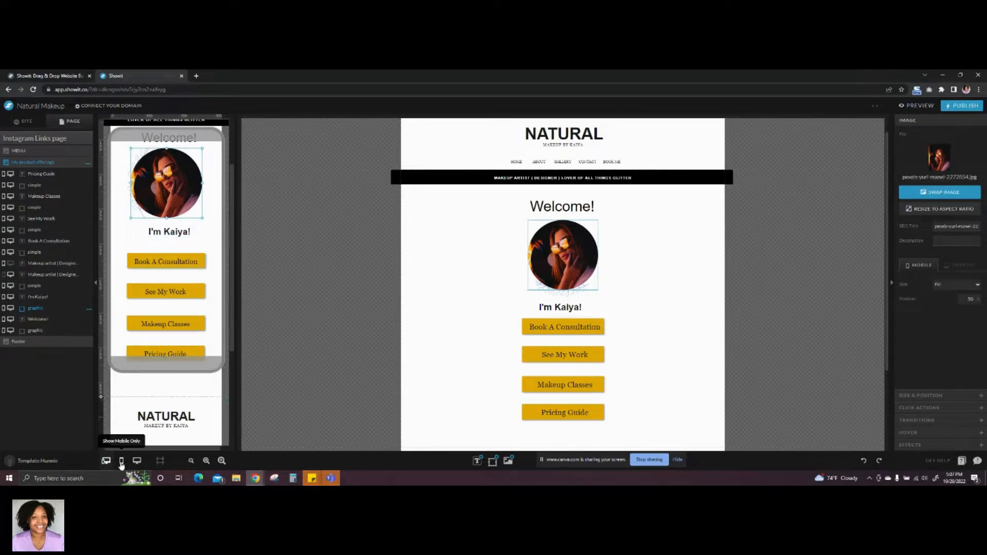
- In the mobile layout, rotate the leaf graphic to lie horizontally and tuck it beneath the portrait's lower edge
left_click(121, 461)
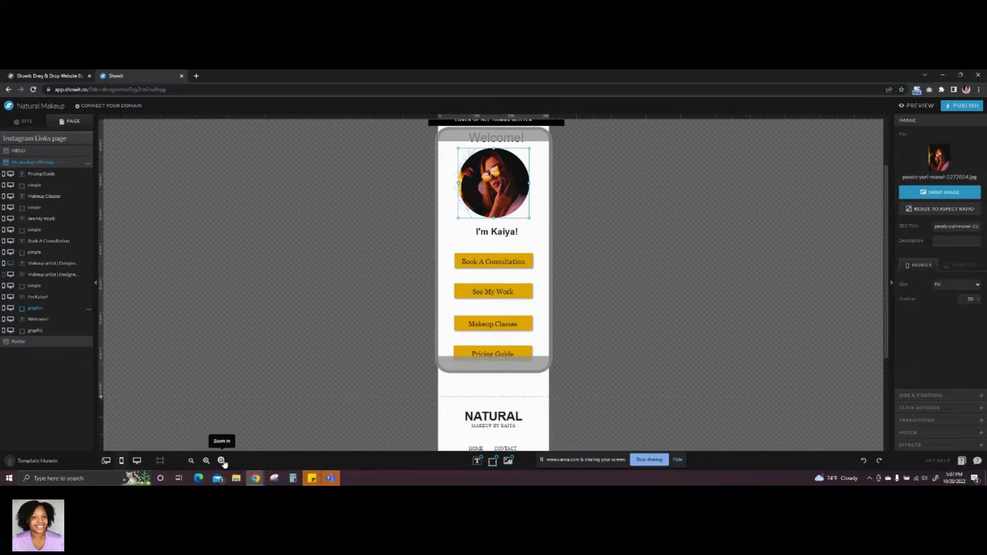
left_click(222, 461)
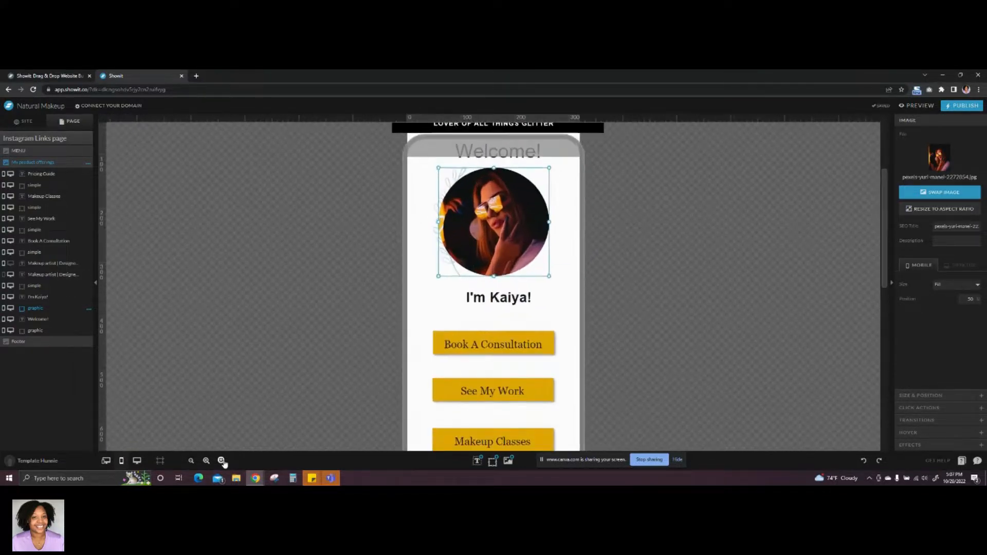
left_click(418, 208)
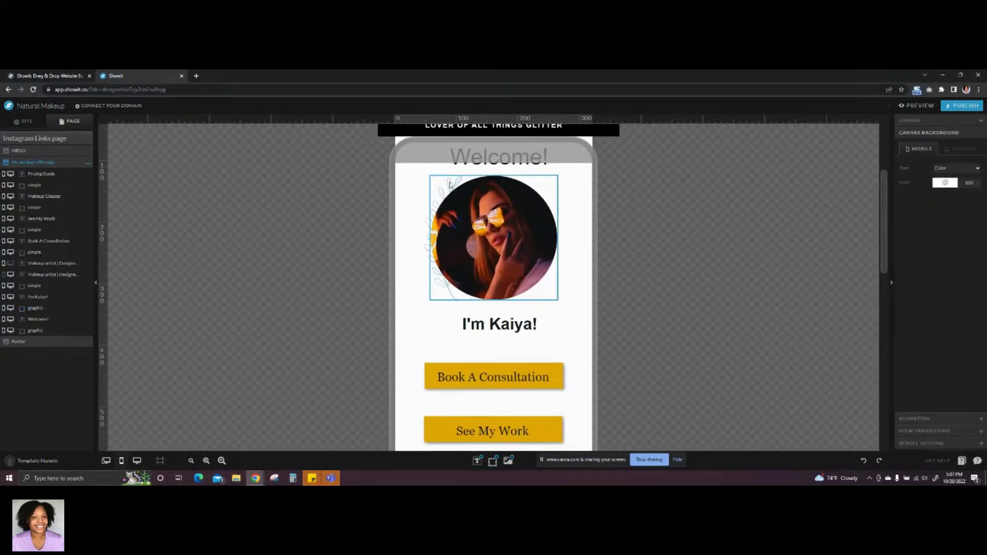
left_click(426, 200)
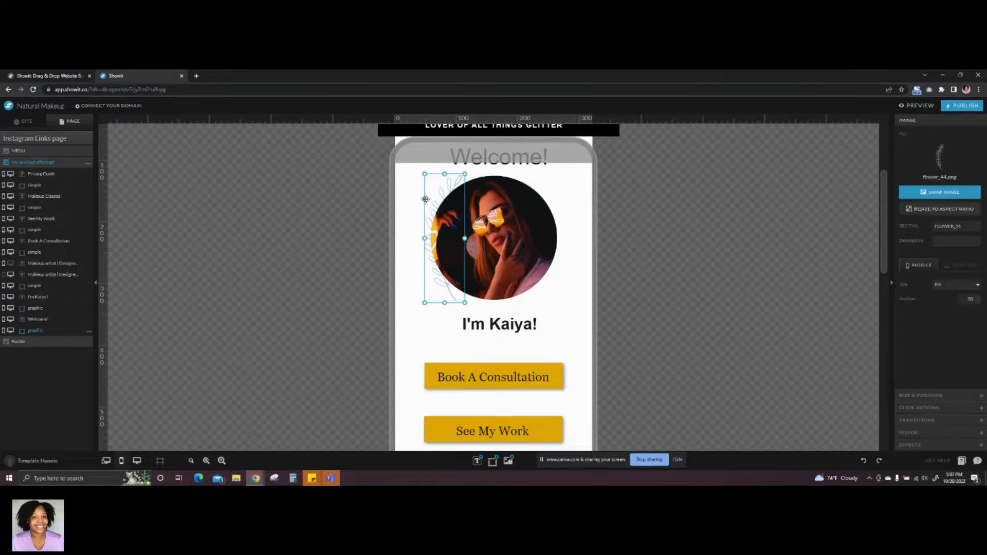
left_click_drag(427, 200, 396, 211)
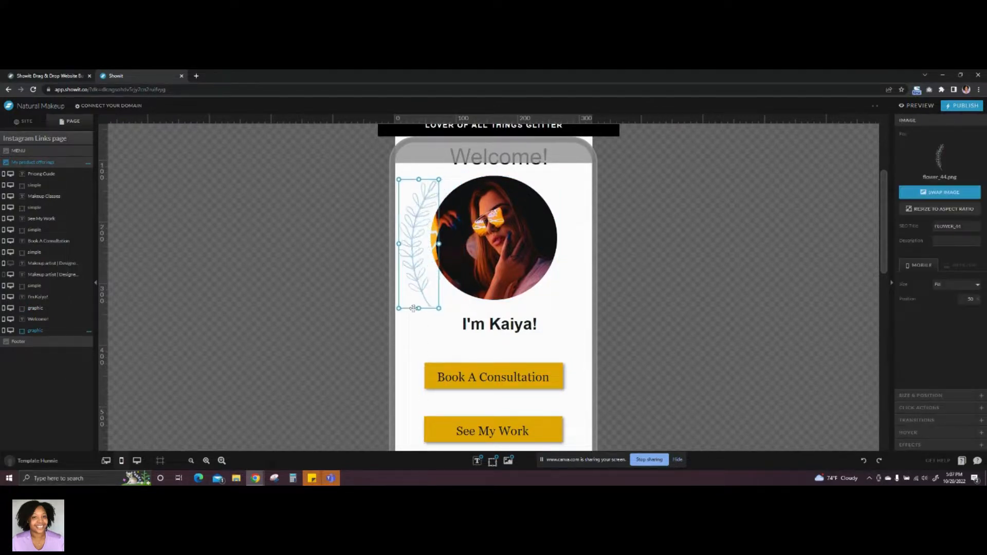
left_click_drag(441, 309, 477, 225)
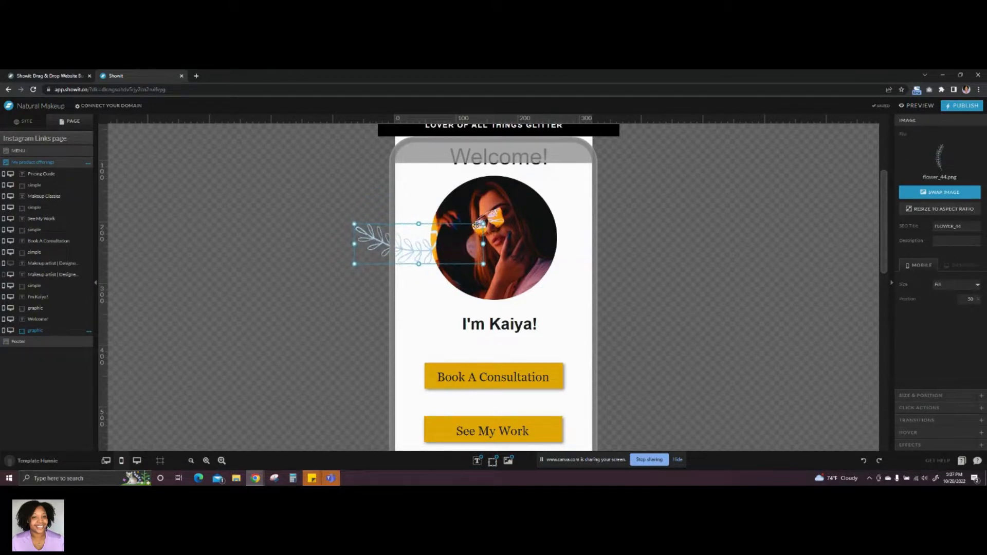
left_click_drag(412, 247, 479, 291)
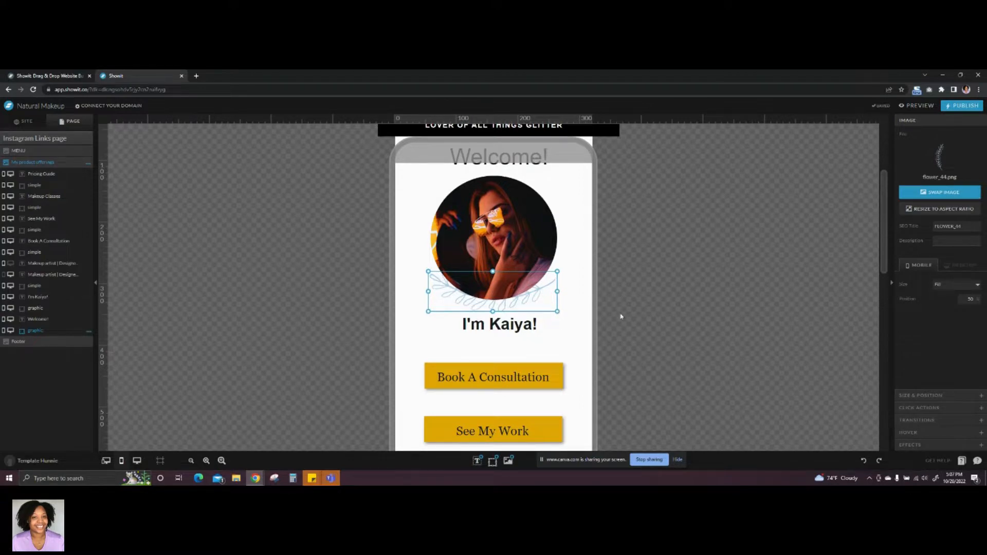
left_click(678, 253)
- Narrow the mobile leaf graphic slightly and recentre it under the portrait, just above the introduction text
scroll(548, 310, "down", 2)
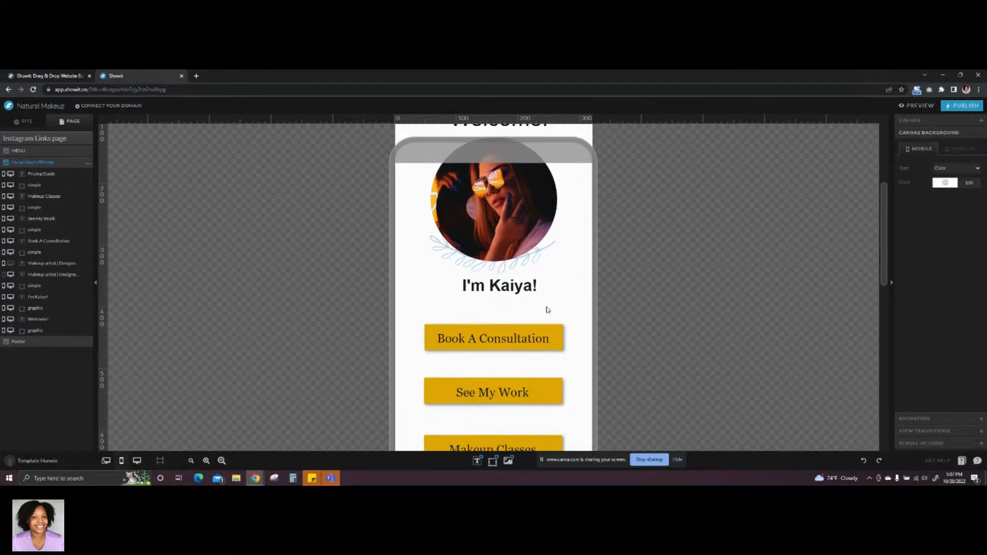
left_click(546, 264)
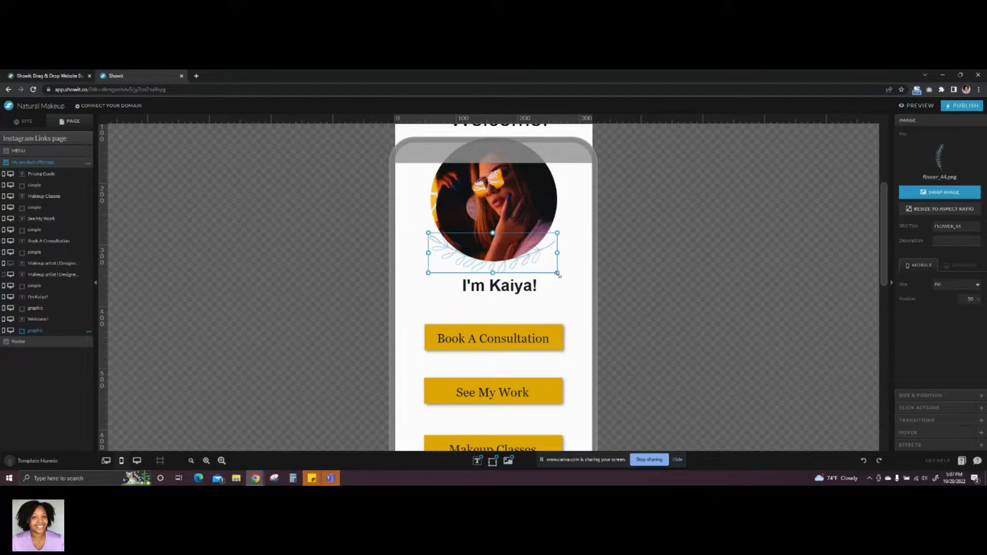
left_click_drag(557, 275, 540, 273)
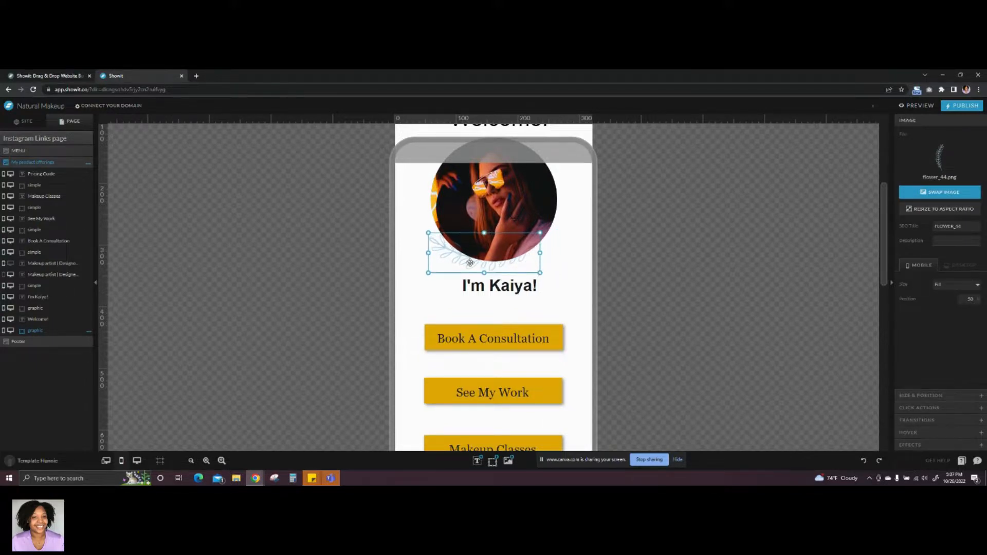
left_click_drag(469, 263, 478, 267)
left_click(570, 304)
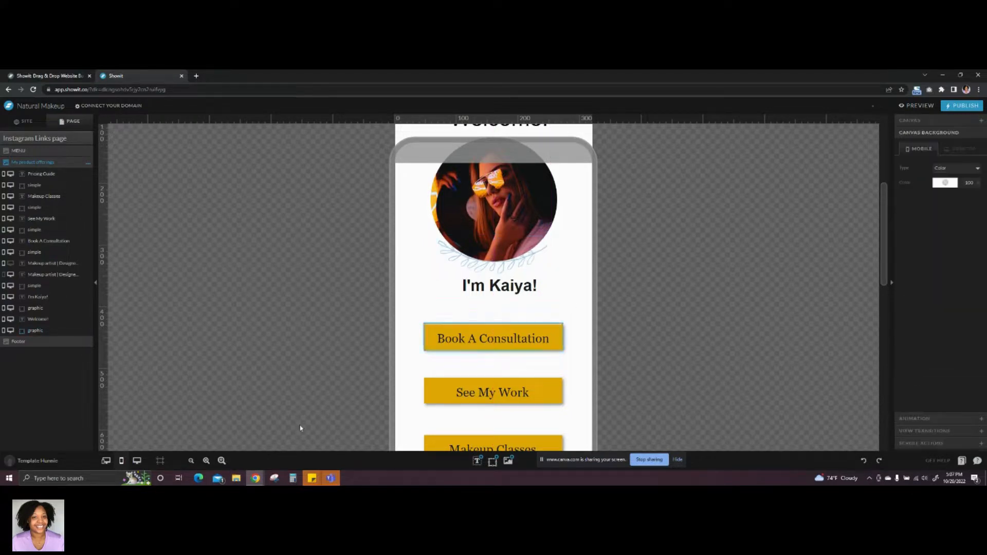
- Return to the combined mobile and desktop view and recolor the desktop "Makeup Classes" button shape light pink
left_click(193, 461)
left_click(193, 462)
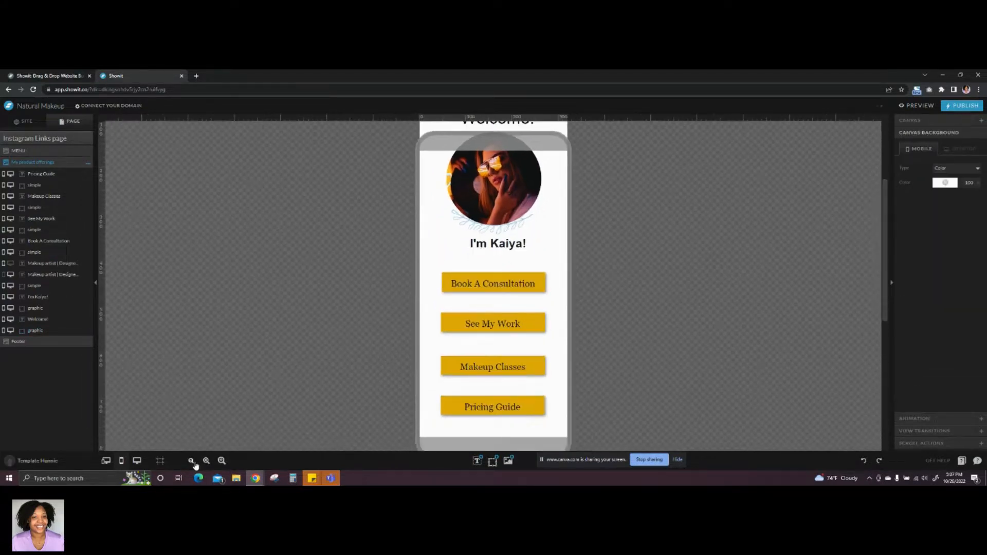
left_click(194, 462)
left_click(193, 462)
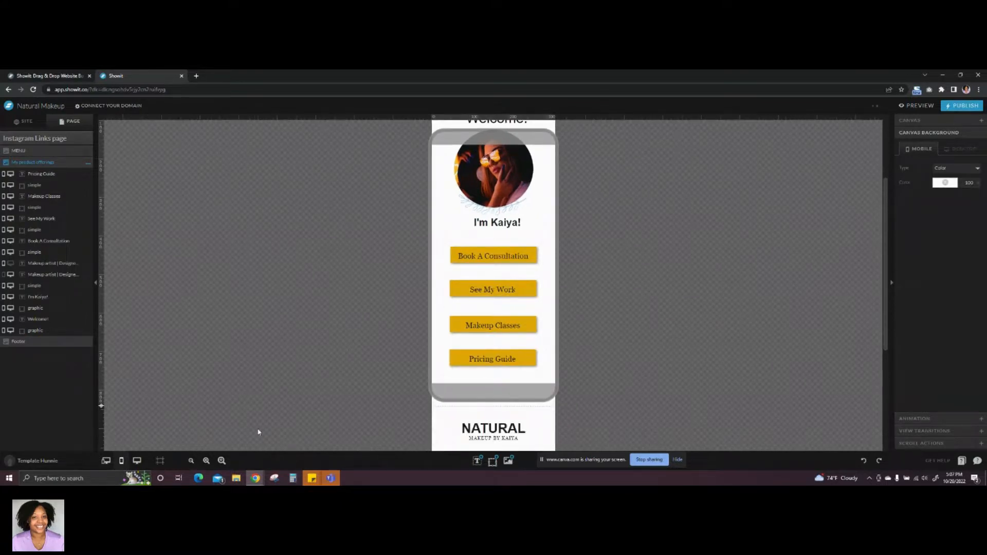
left_click(106, 461)
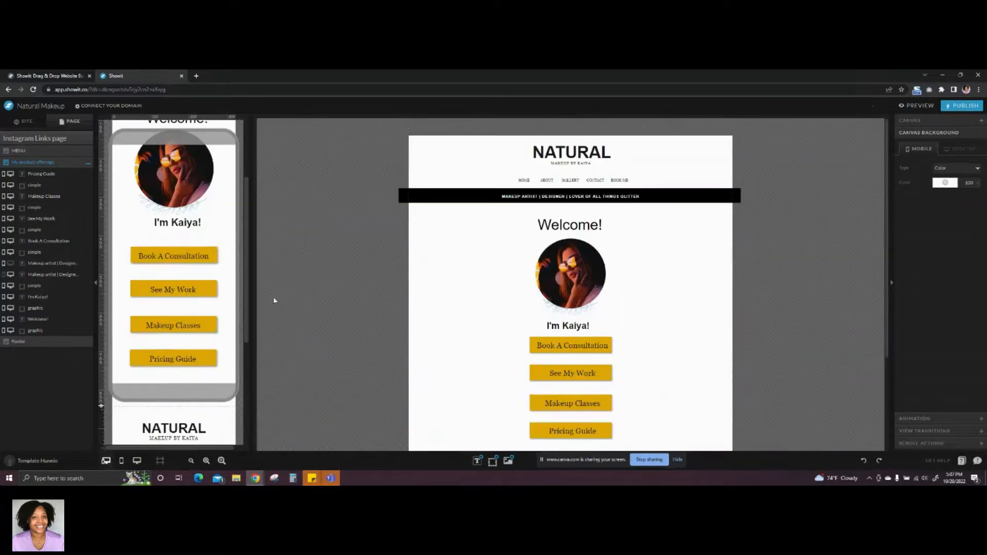
left_click(650, 290)
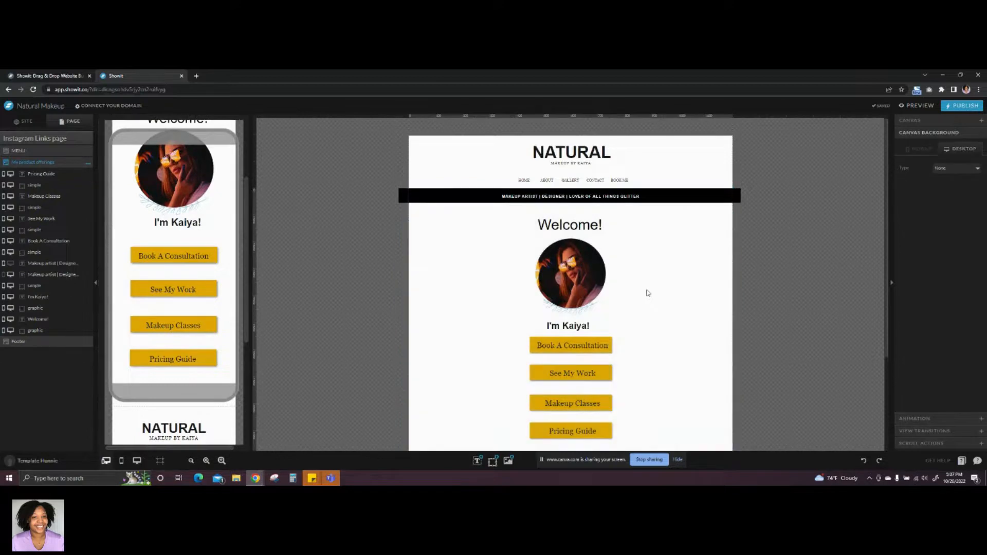
scroll(643, 300, "down", 1)
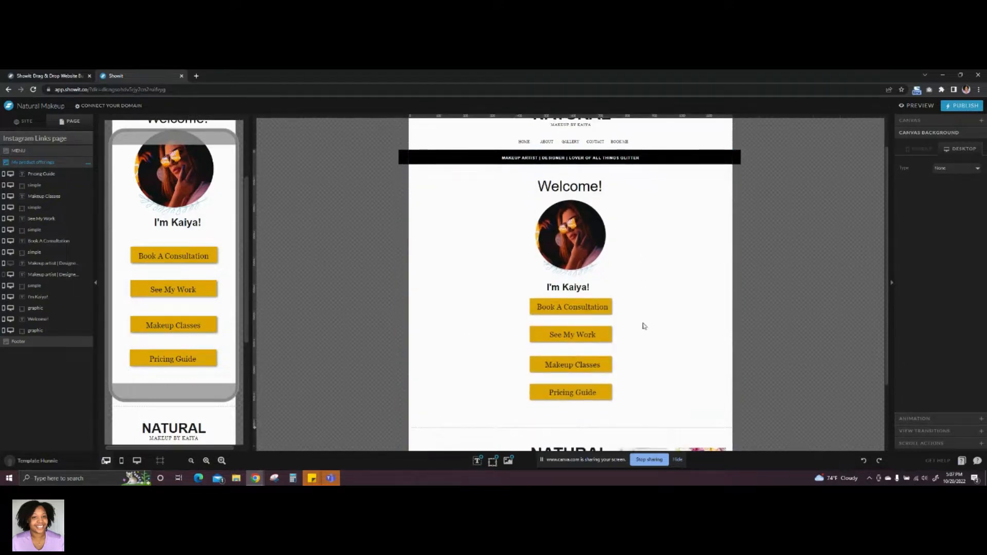
left_click(611, 363)
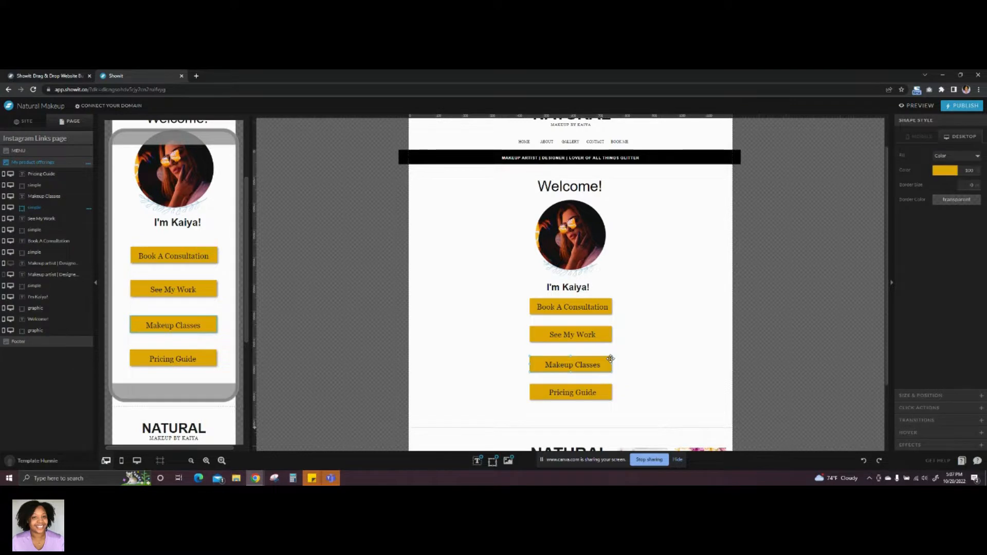
left_click(944, 175)
left_click_drag(978, 230, 977, 259)
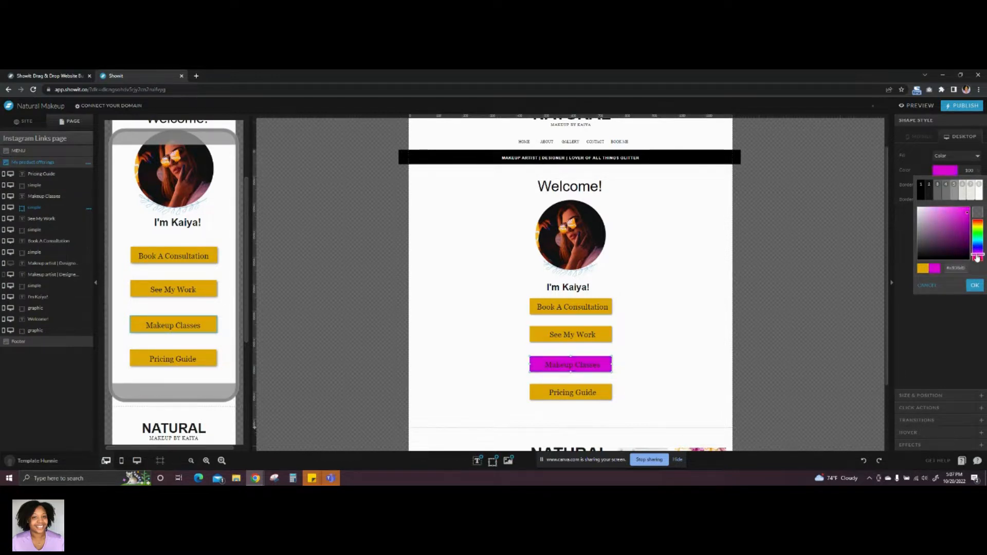
left_click_drag(964, 215, 935, 210)
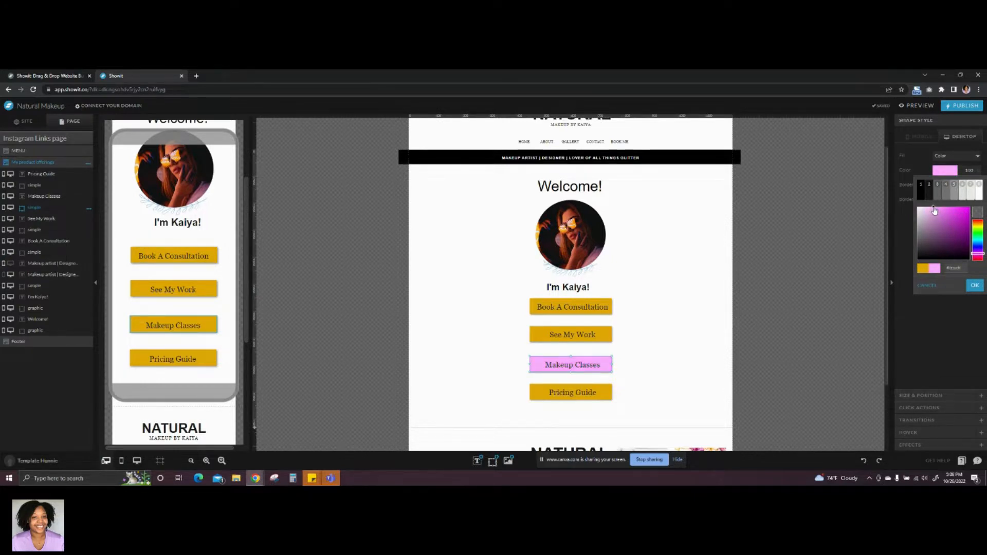
left_click_drag(935, 211, 935, 212)
left_click(681, 286)
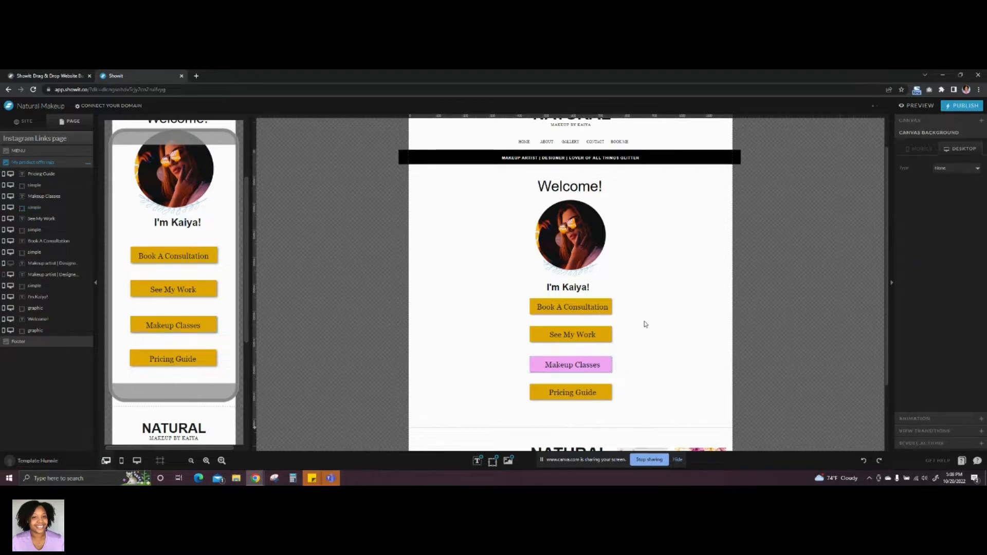
- Apply the "Makeup Classes" button's light pink color code to the desktop "Book A Consultation" button shape
left_click(606, 309)
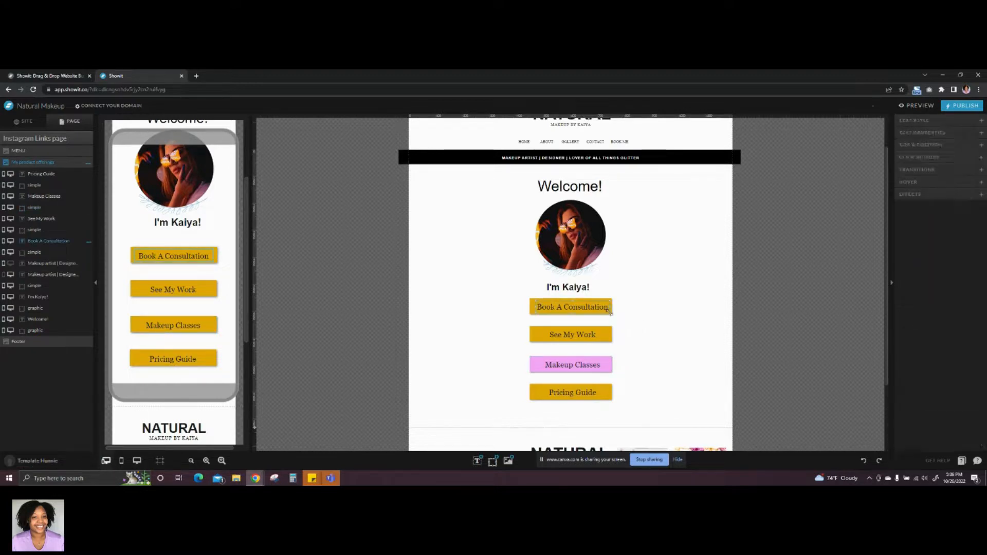
left_click(532, 313)
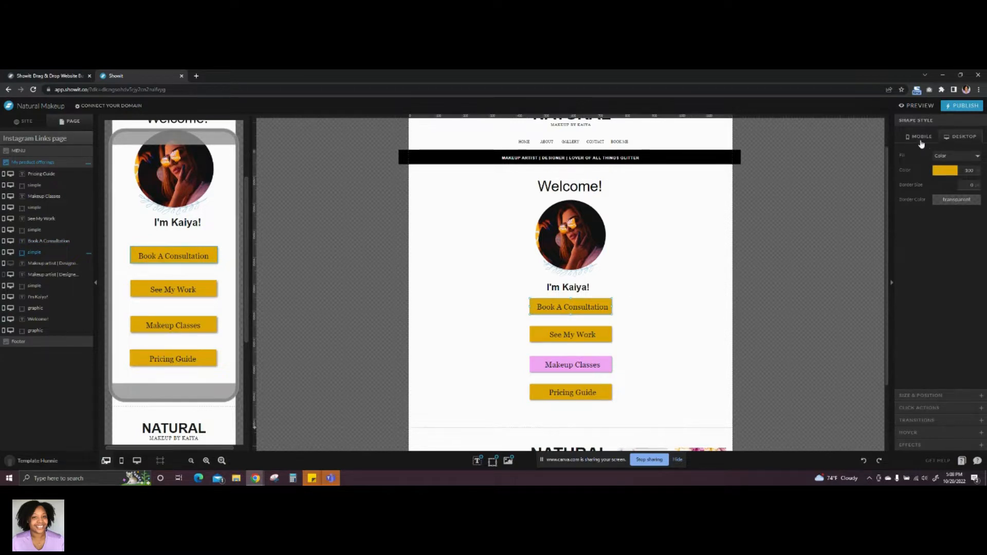
left_click(946, 171)
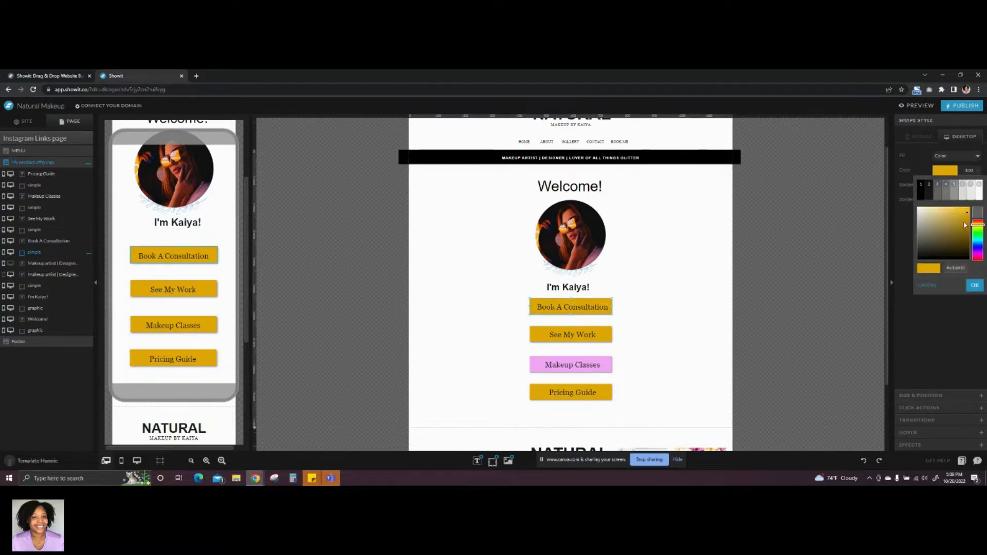
double_click(959, 268)
key("ctrl+v")
left_click(975, 286)
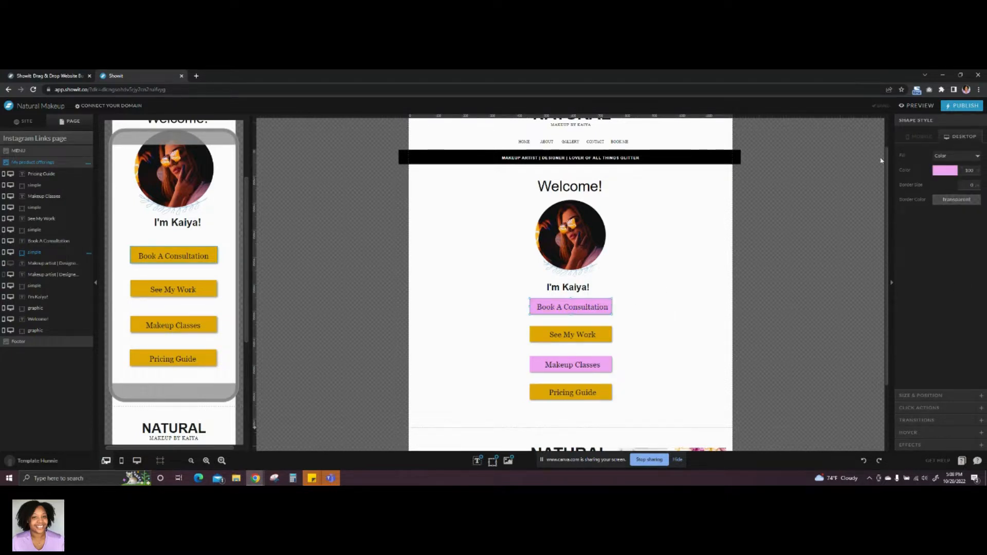
- Apply the same light pink color code to the mobile version of the "Book A Consultation" button shape
left_click(919, 137)
left_click(945, 172)
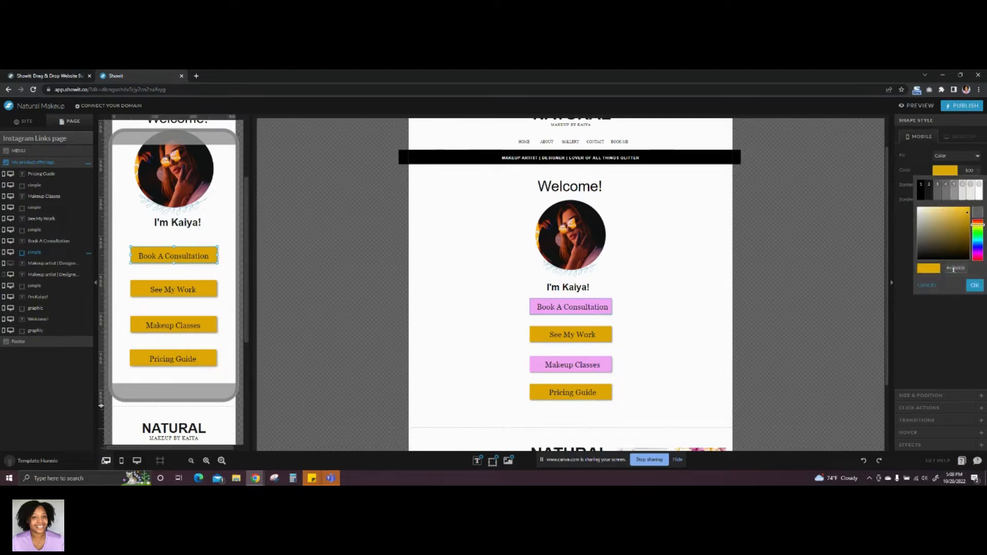
key("ctrl+v")
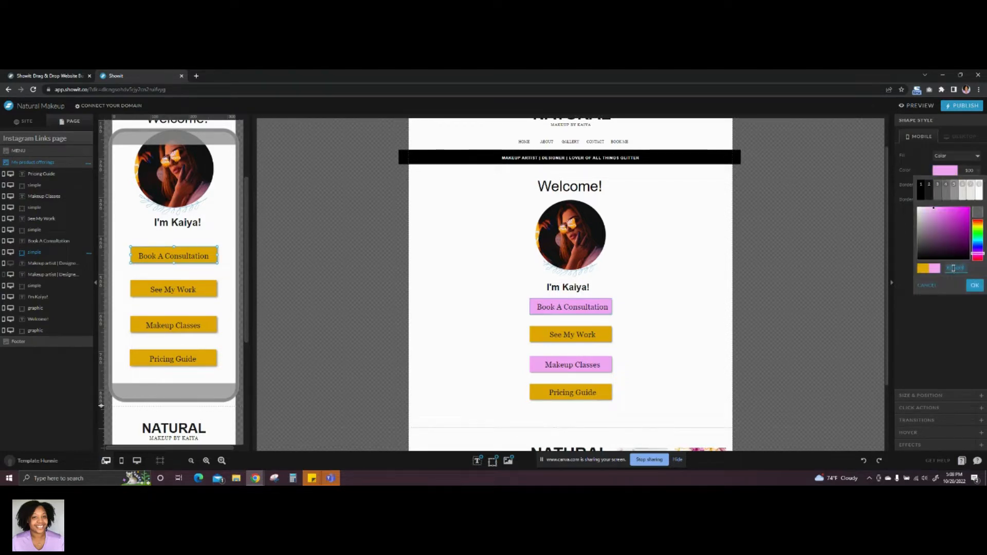
left_click(975, 286)
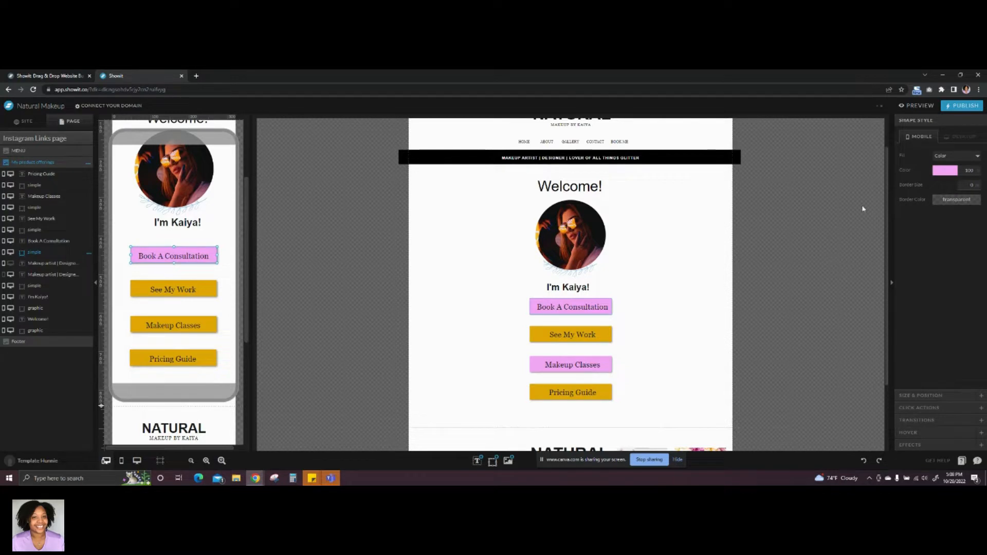
- Recolor the mobile "Makeup Classes" button shape with the same light pink color code, and deselect it
left_click(621, 373)
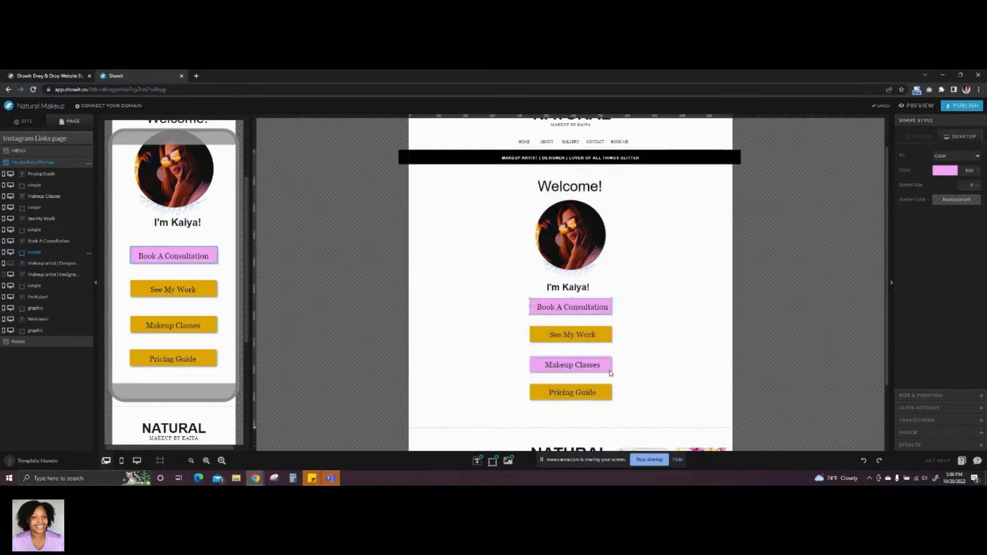
left_click(610, 370)
left_click(920, 136)
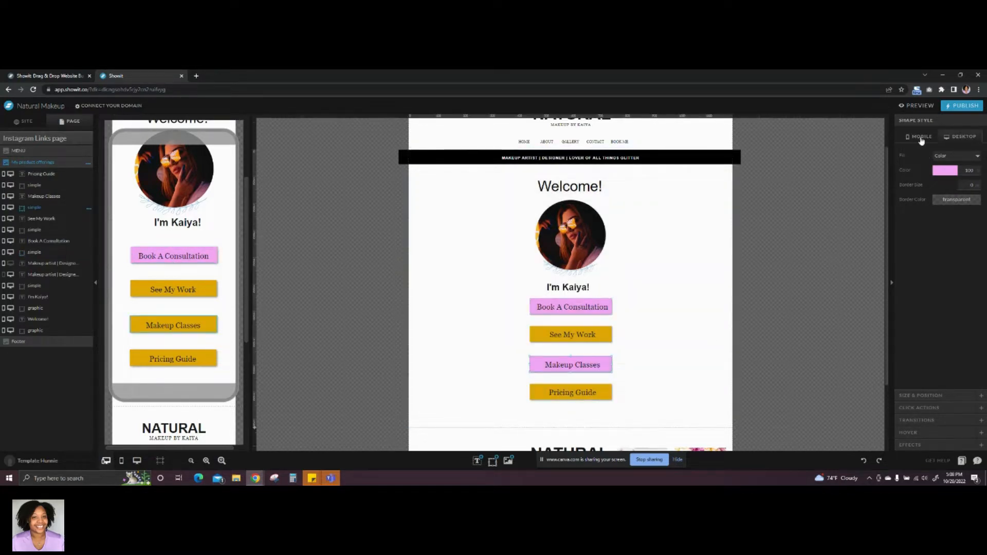
left_click(946, 171)
triple_click(952, 268)
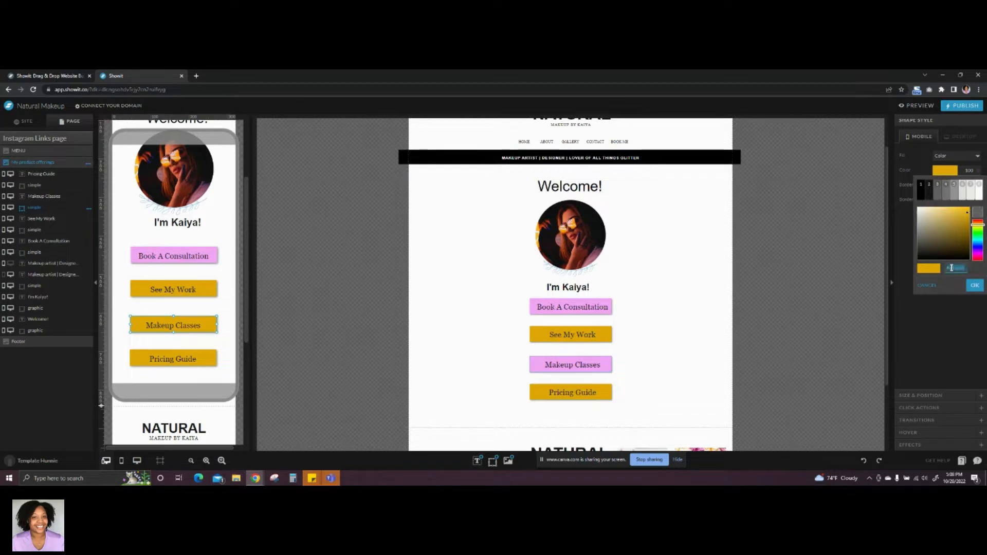
key("ctrl+v")
left_click(975, 286)
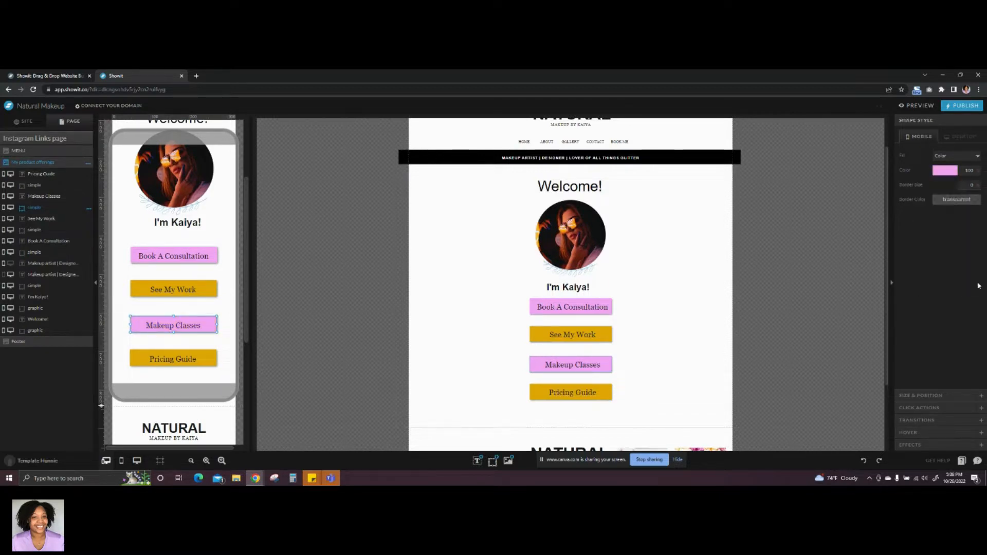
left_click(635, 263)
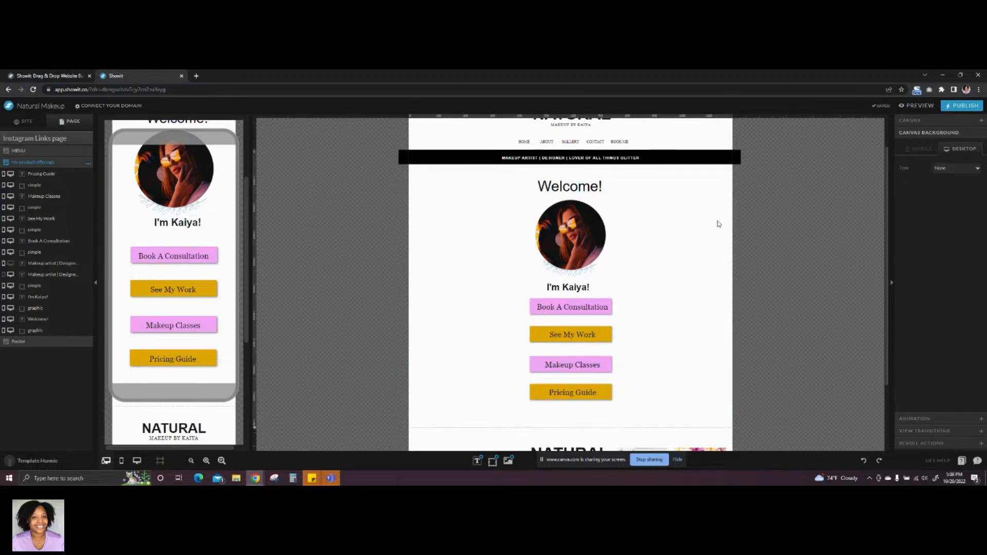
- Preview the Instagram links page in its desktop and mobile versions, checking the mobile layout down to the link buttons
scroll(712, 224, "down", 1)
scroll(663, 236, "up", 1)
left_click(909, 109)
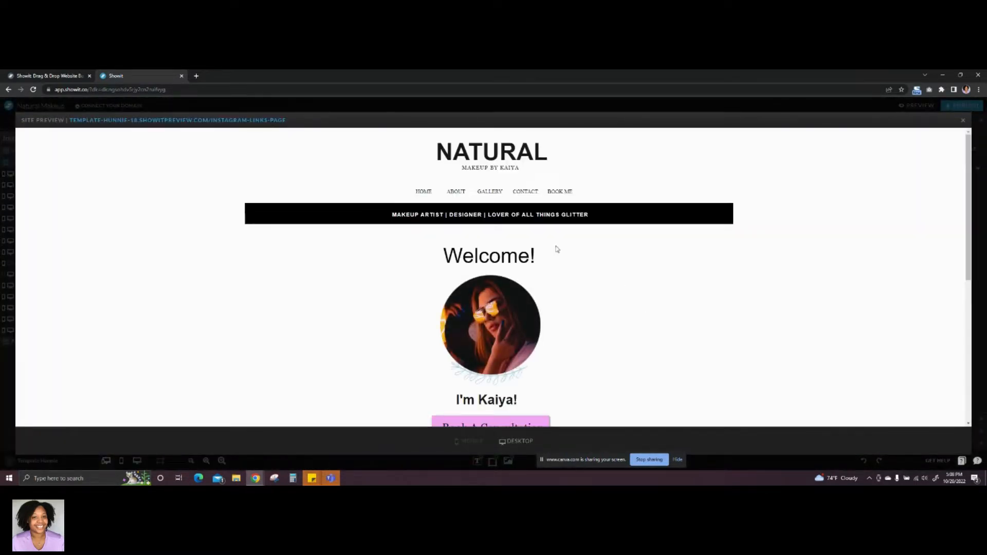
left_click(470, 443)
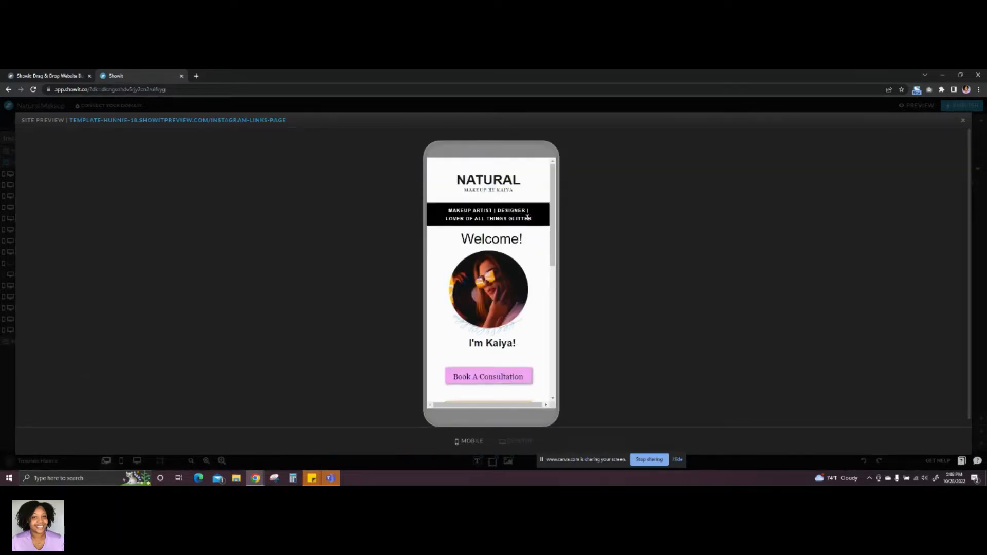
scroll(518, 187, "down", 1)
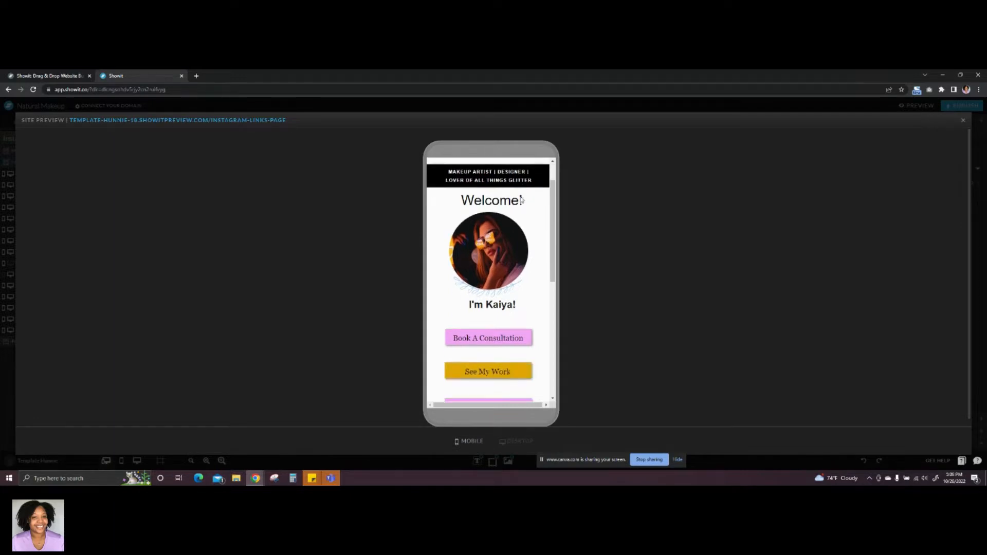
- Review the mobile preview of the Instagram links page from the header down to the footer, and close the preview
scroll(506, 190, "up", 1)
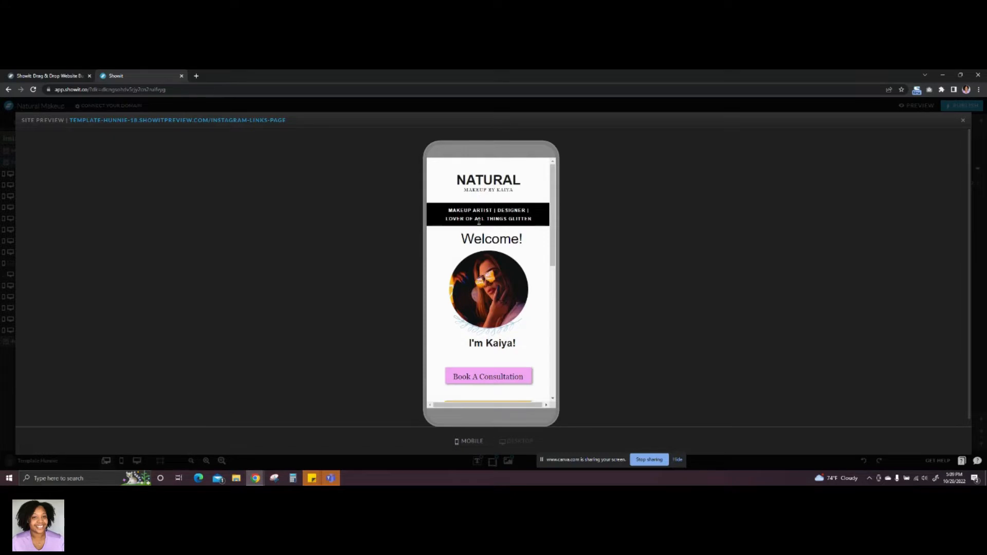
scroll(515, 228, "down", 3)
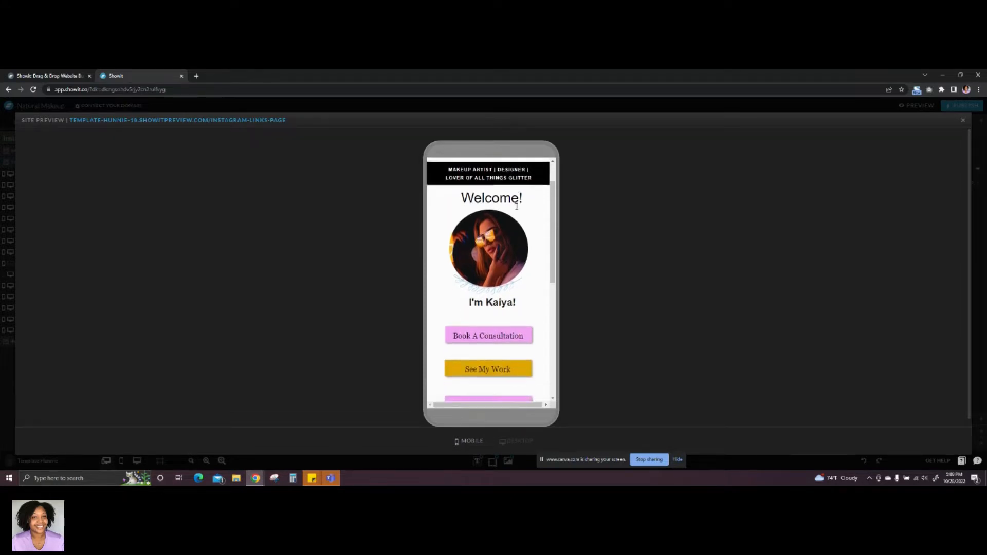
scroll(518, 208, "down", 5)
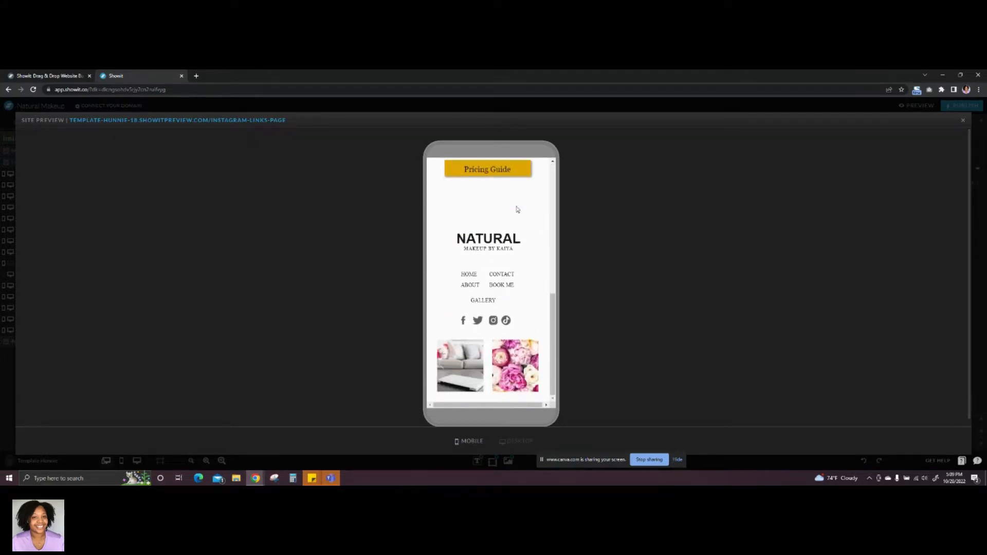
scroll(518, 210, "up", 8)
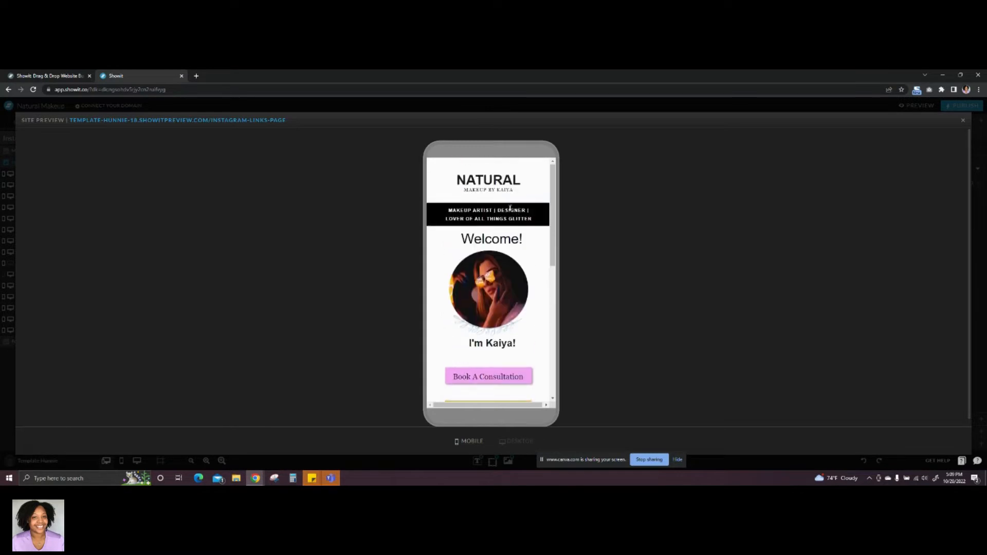
left_click(963, 123)
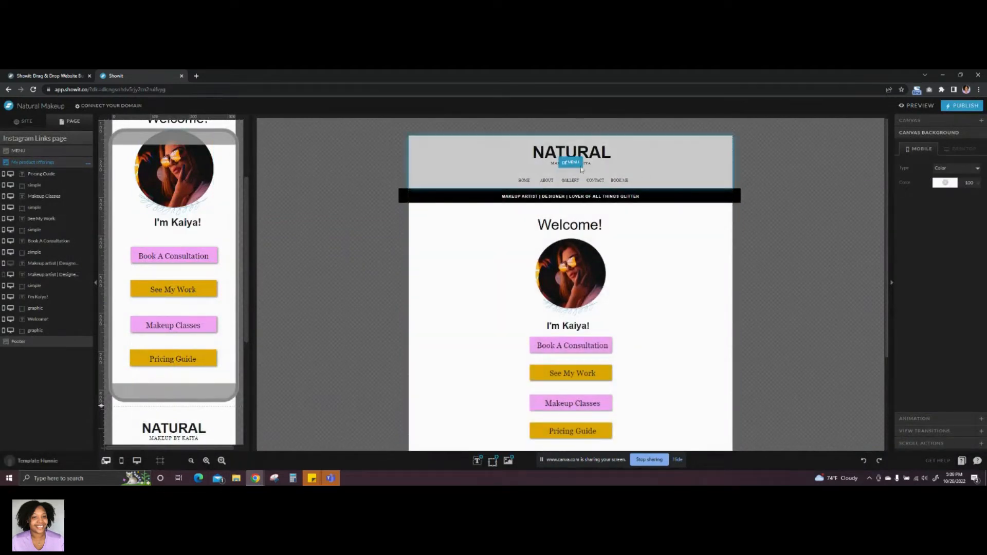
left_click(676, 150)
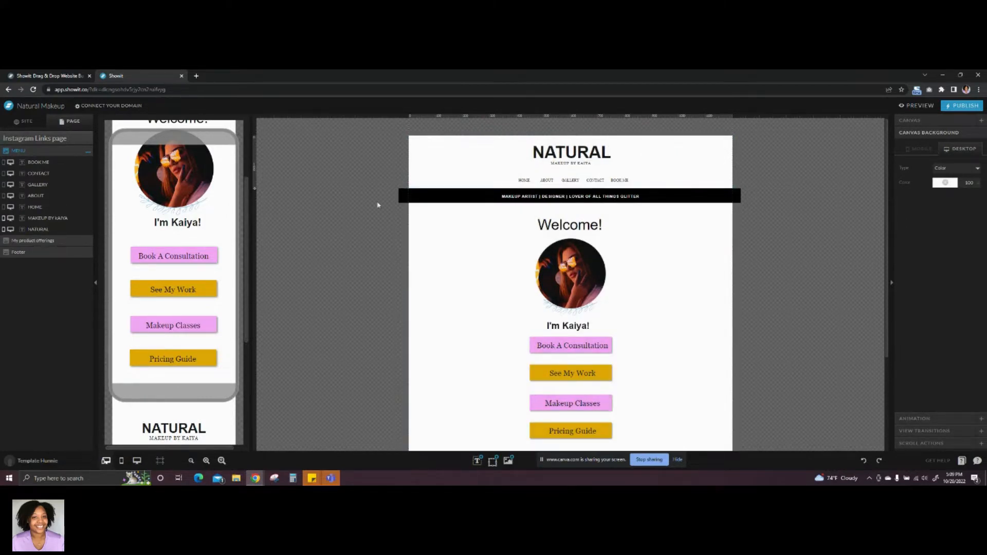
left_click(35, 140)
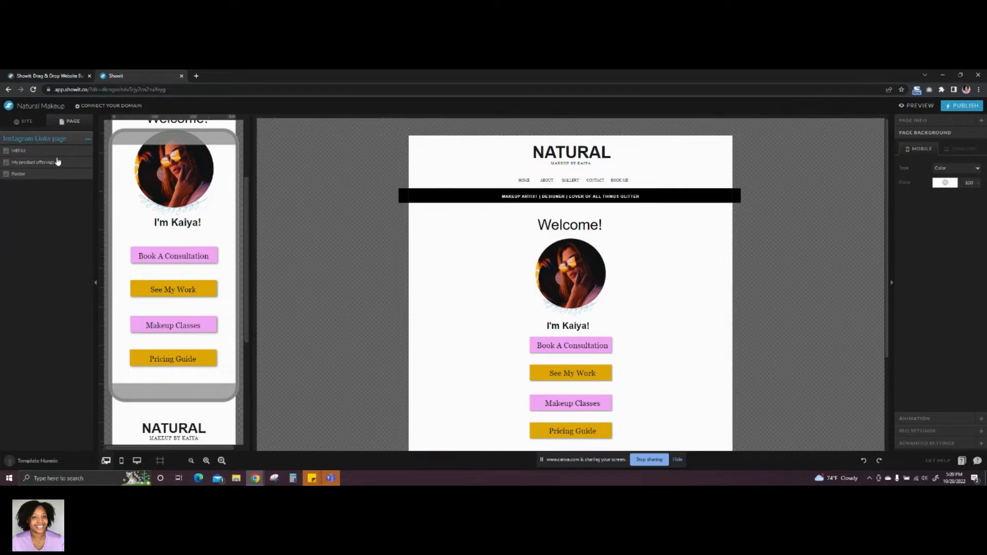
left_click(50, 151)
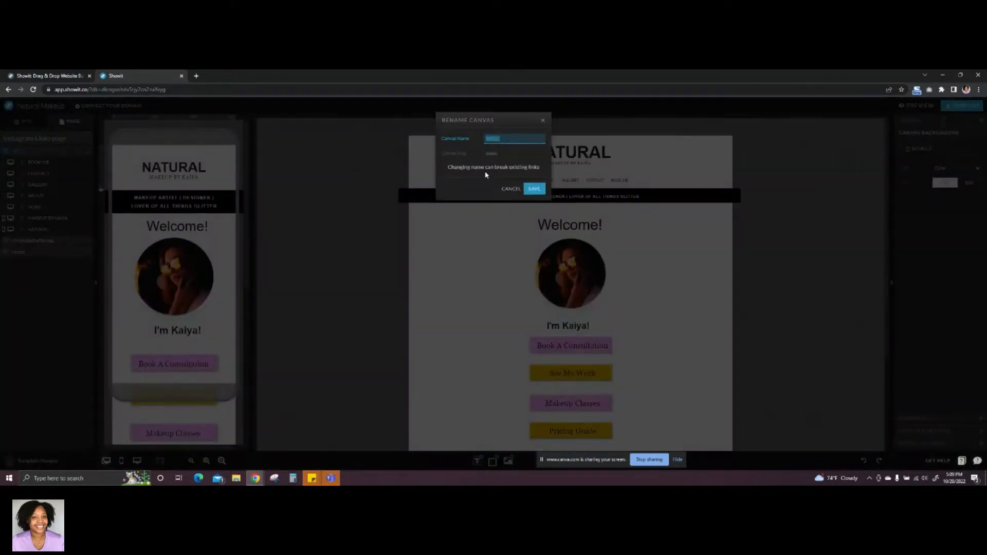
left_click(510, 189)
- Delete the MENU and Footer canvases from the Instagram Links page
left_click(29, 153)
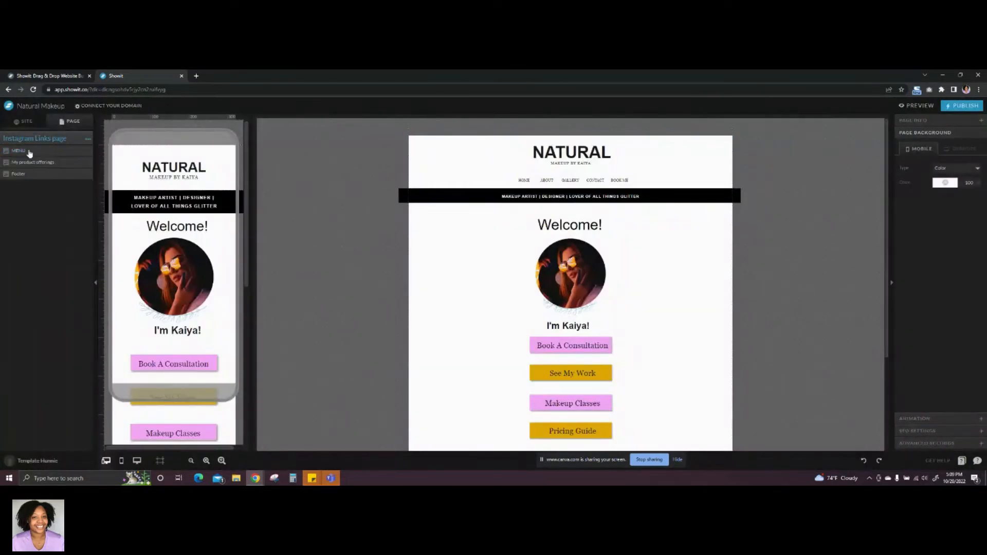
left_click(70, 153)
left_click(89, 153)
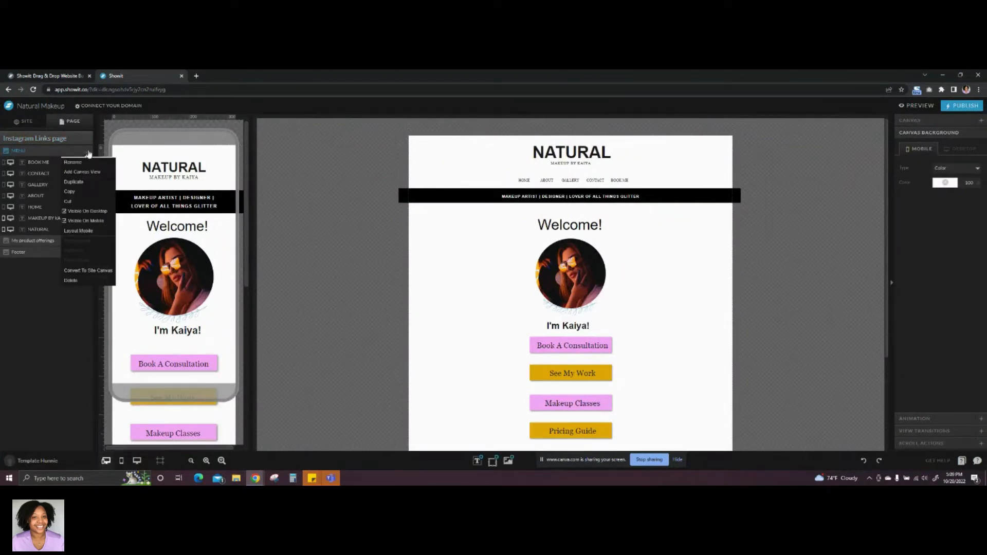
left_click(71, 281)
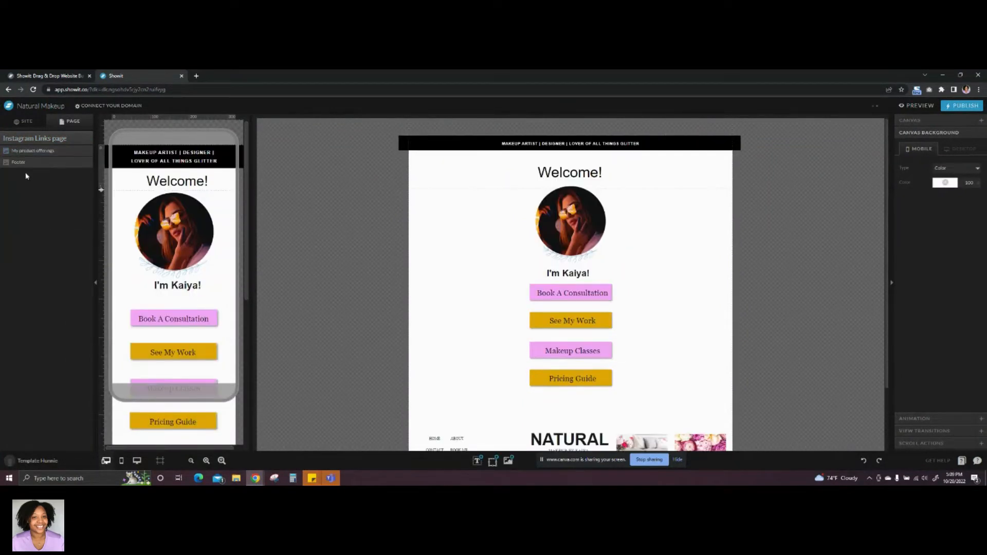
left_click(30, 163)
left_click(87, 165)
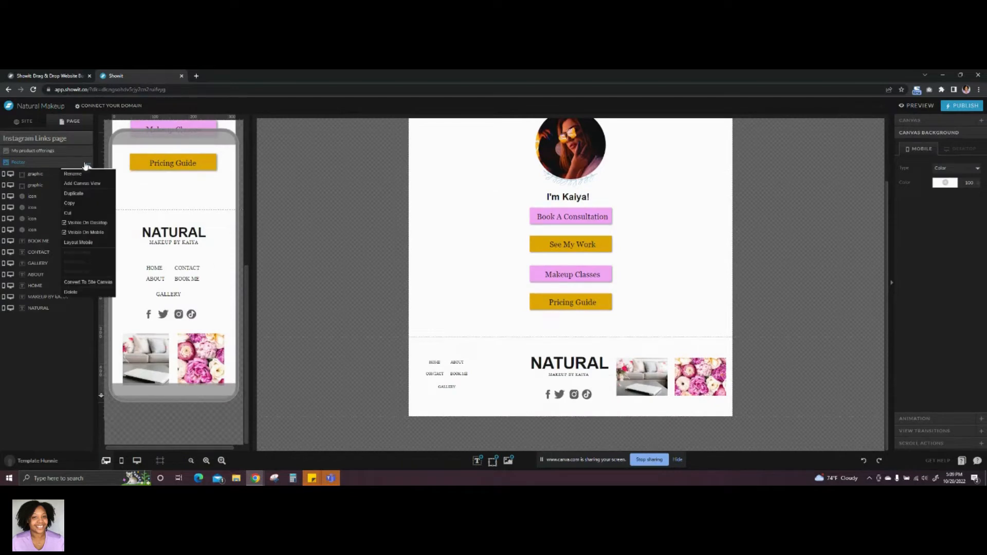
left_click(70, 291)
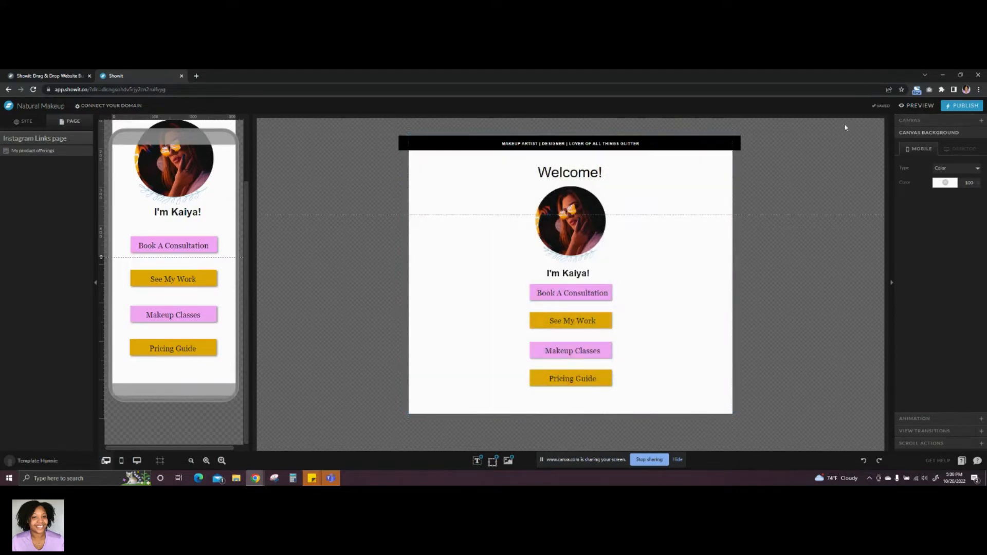
- Extend the bottom edge of the mobile product offerings canvas to add space below the "Pricing Guide" button
scroll(176, 283, "up", 2)
scroll(177, 286, "down", 2)
left_click(123, 372)
left_click_drag(101, 395, 101, 420)
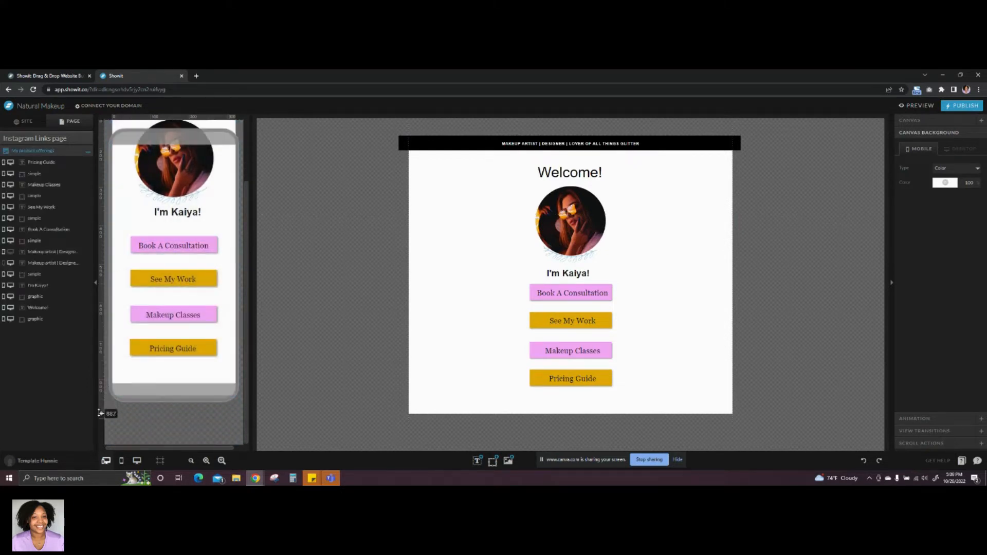
- Move the mobile welcome title, portrait, introduction and four link buttons down together to leave a gap below the tagline bar
scroll(161, 389, "up", 1)
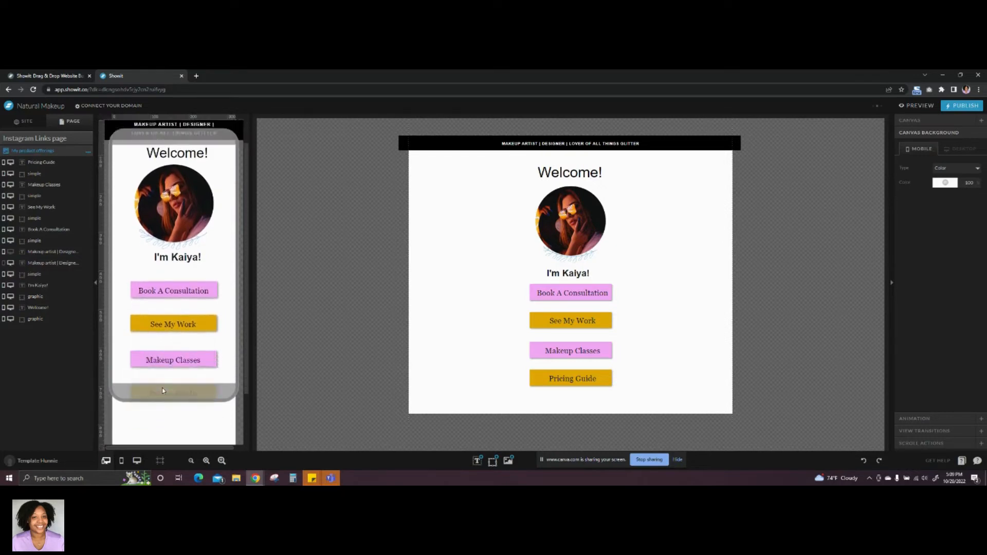
scroll(162, 390, "down", 1)
left_click_drag(129, 424, 216, 148)
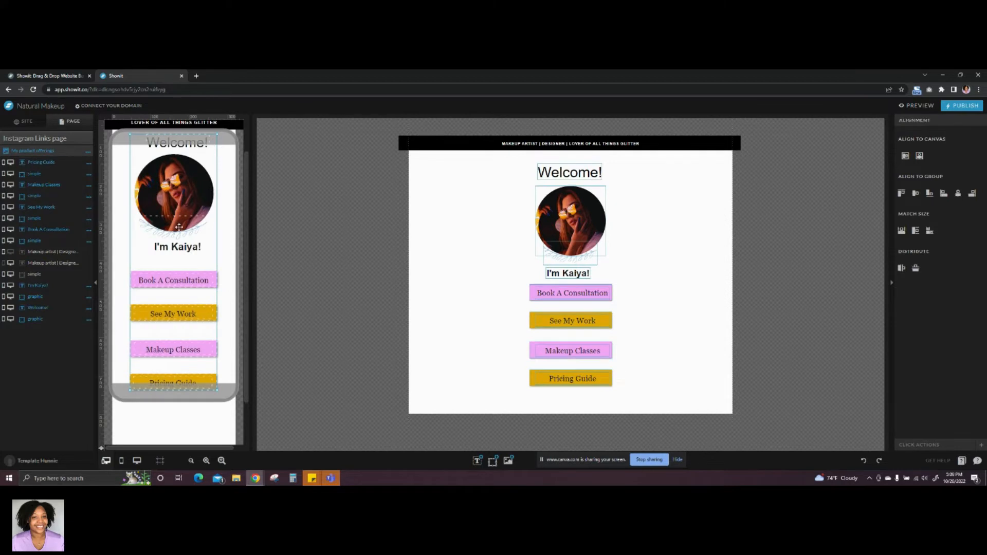
left_click_drag(178, 227, 179, 257)
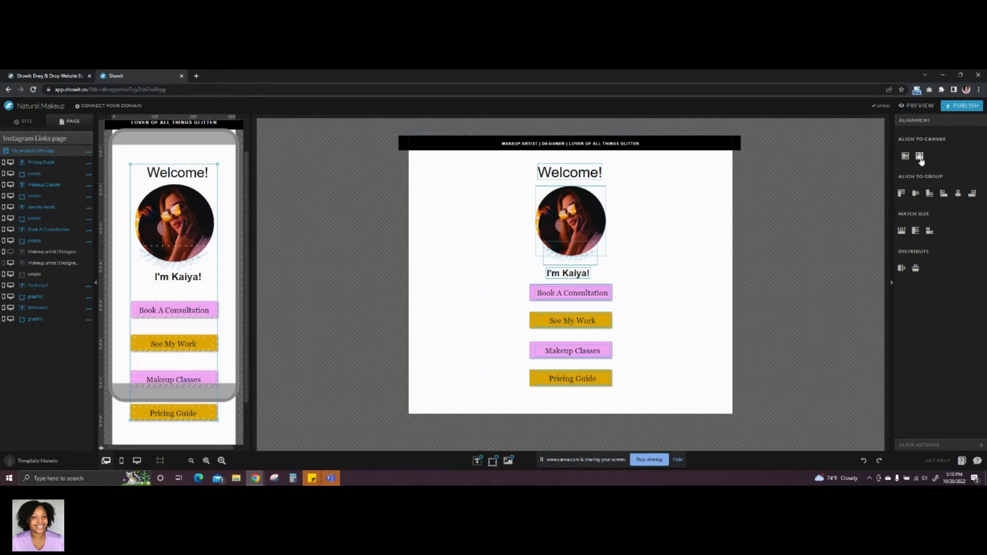
- Move the desktop content group slightly lower, centered horizontally on the canvas, and extend the desktop canvas height a little
left_click(680, 275)
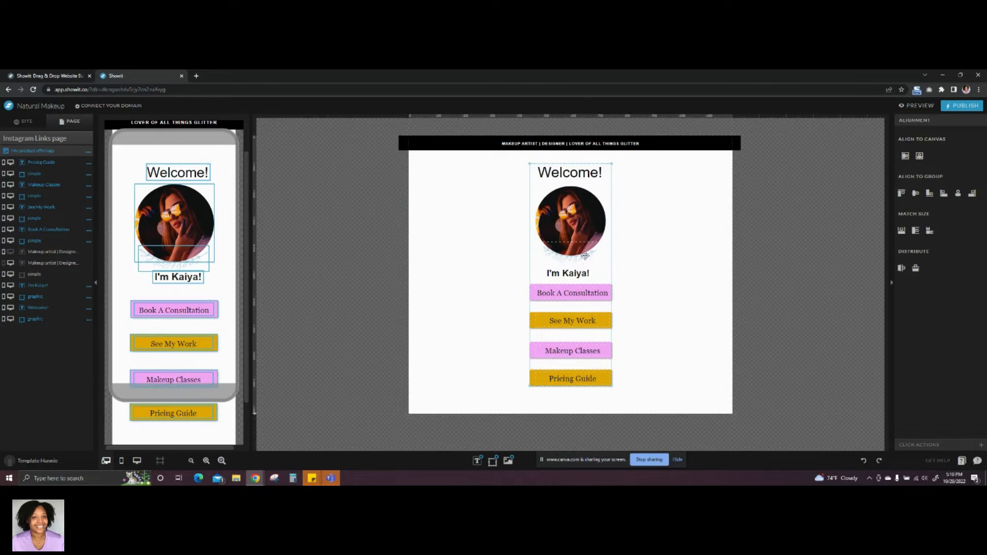
left_click_drag(575, 232, 577, 241)
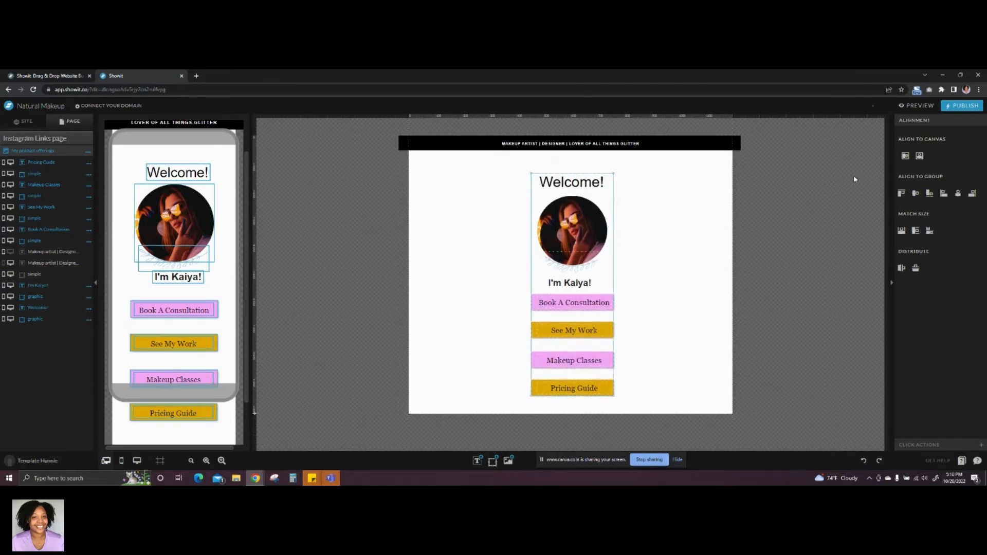
left_click(920, 155)
left_click(440, 379)
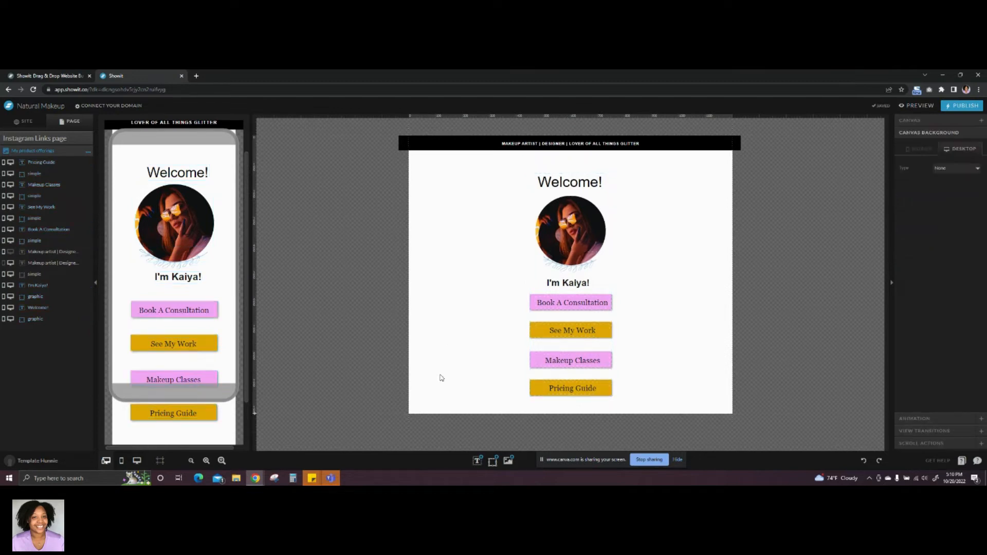
left_click_drag(255, 412, 256, 423)
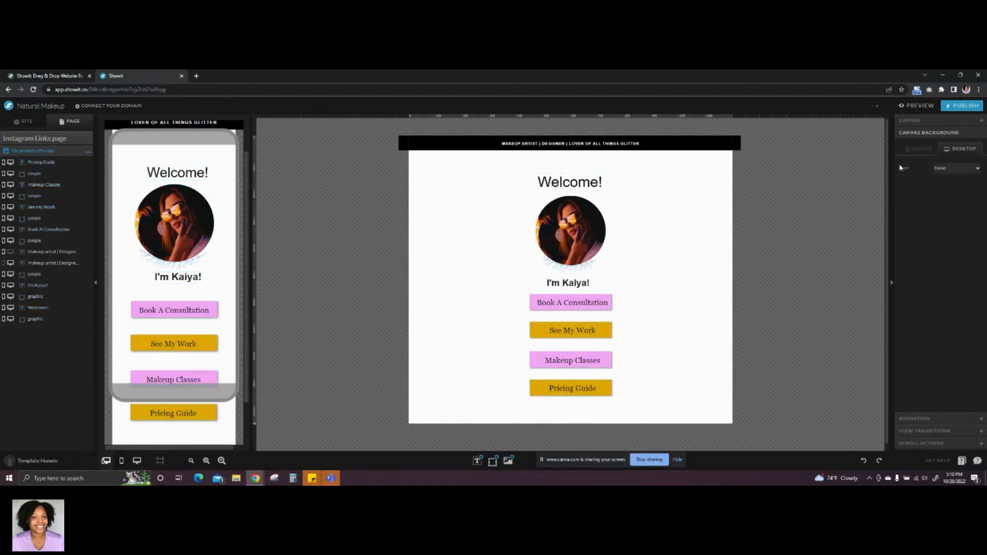
- Preview the links page without menu and footer in its desktop and mobile versions, down to the last mobile button, and close the preview
left_click(911, 111)
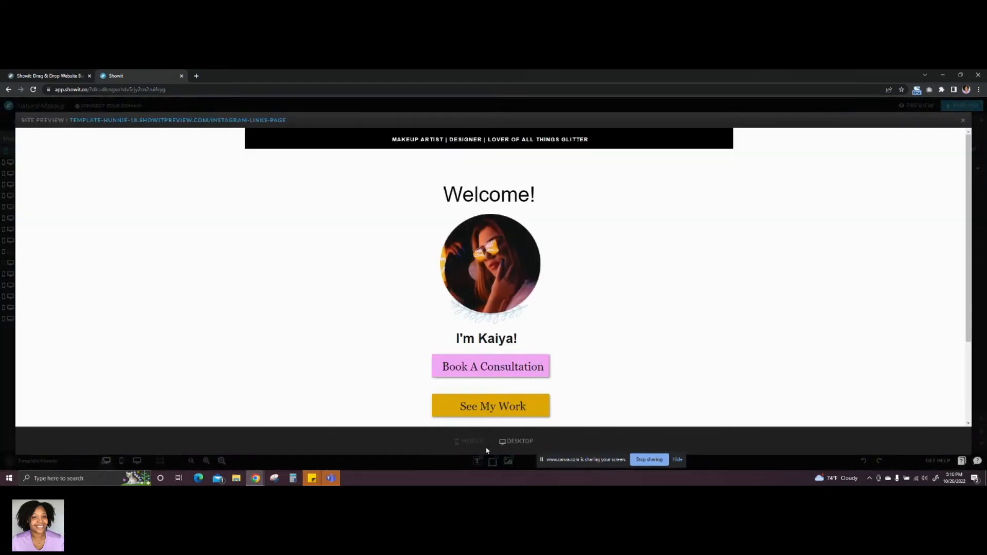
left_click(468, 442)
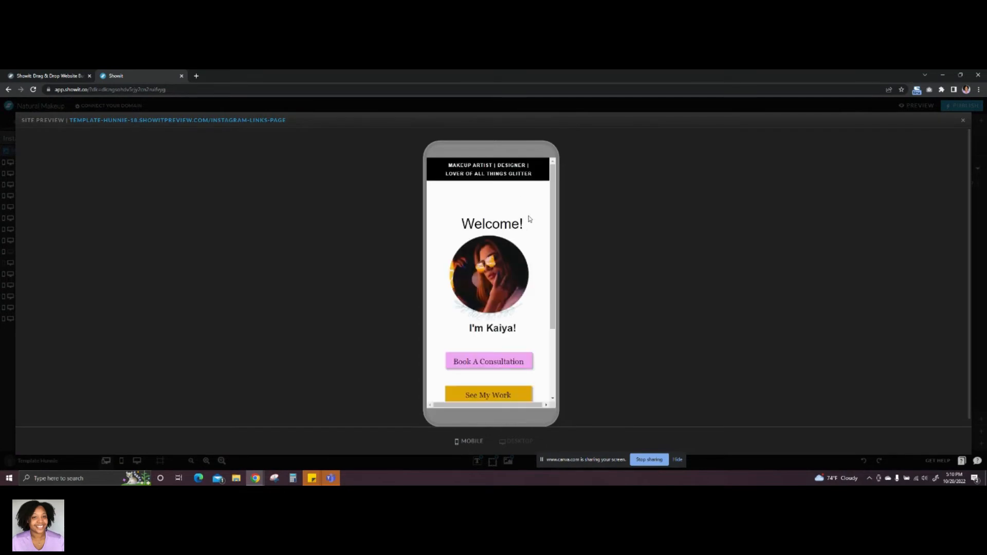
scroll(529, 220, "down", 4)
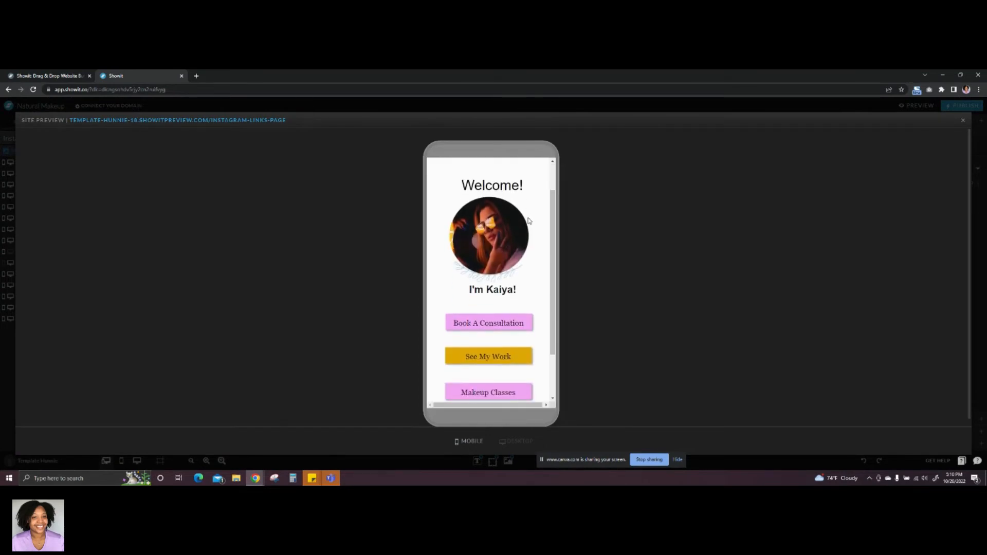
scroll(529, 221, "down", 1)
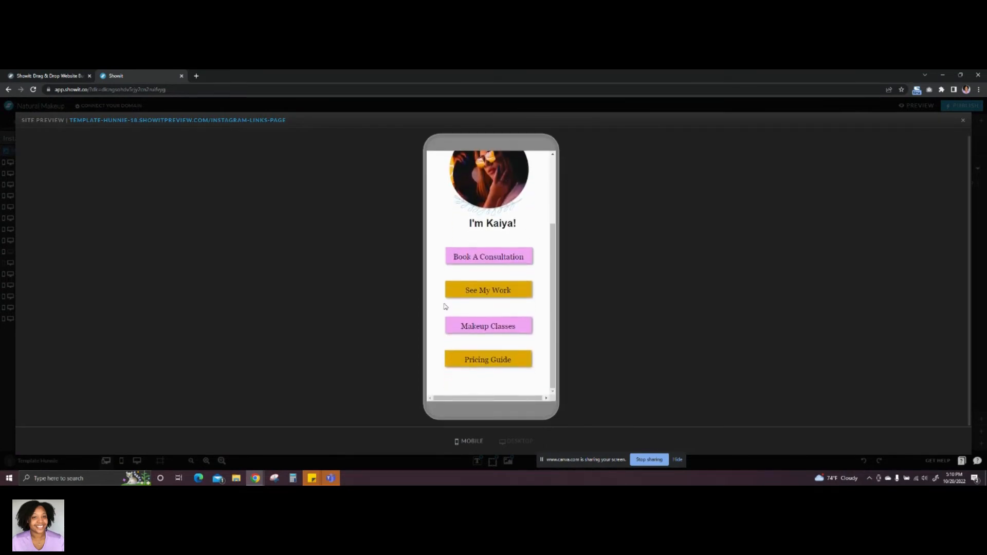
left_click(964, 119)
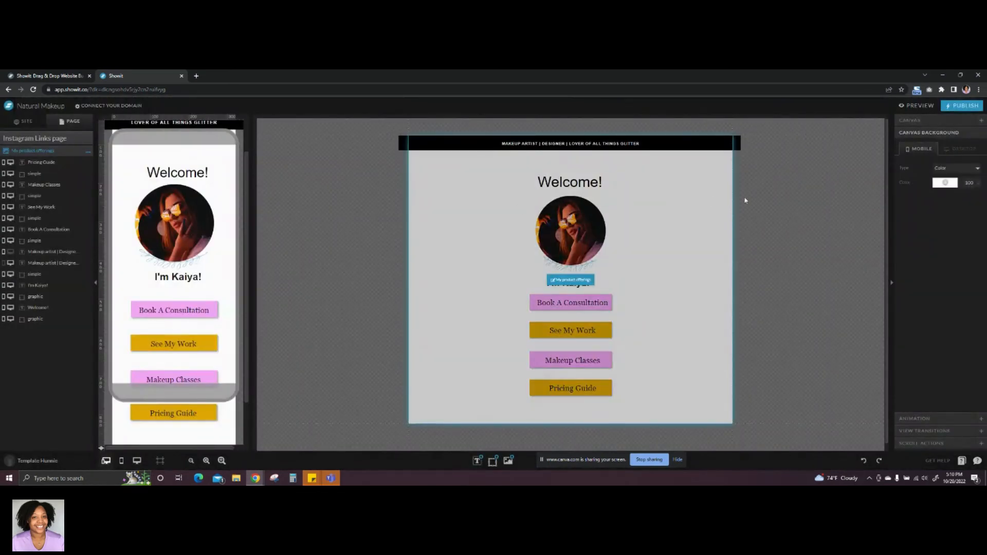